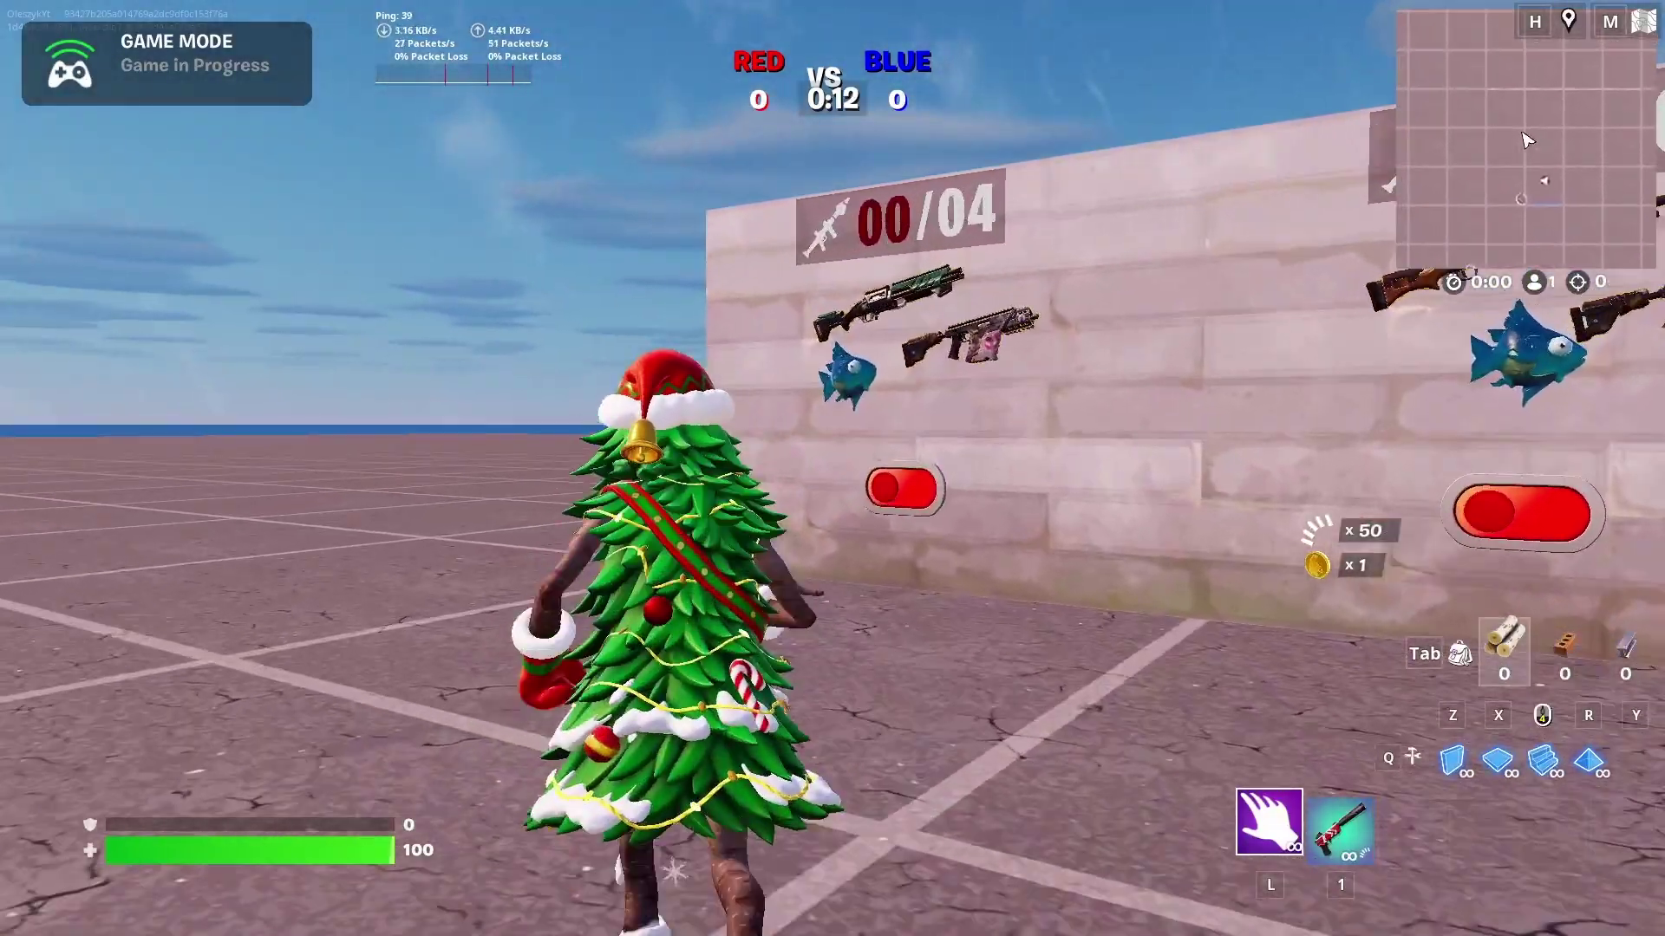
Approach the voting wall and turn on the switch beneath the shotgun and sniper rifle loadout.
{"action": "key", "text": "1"}
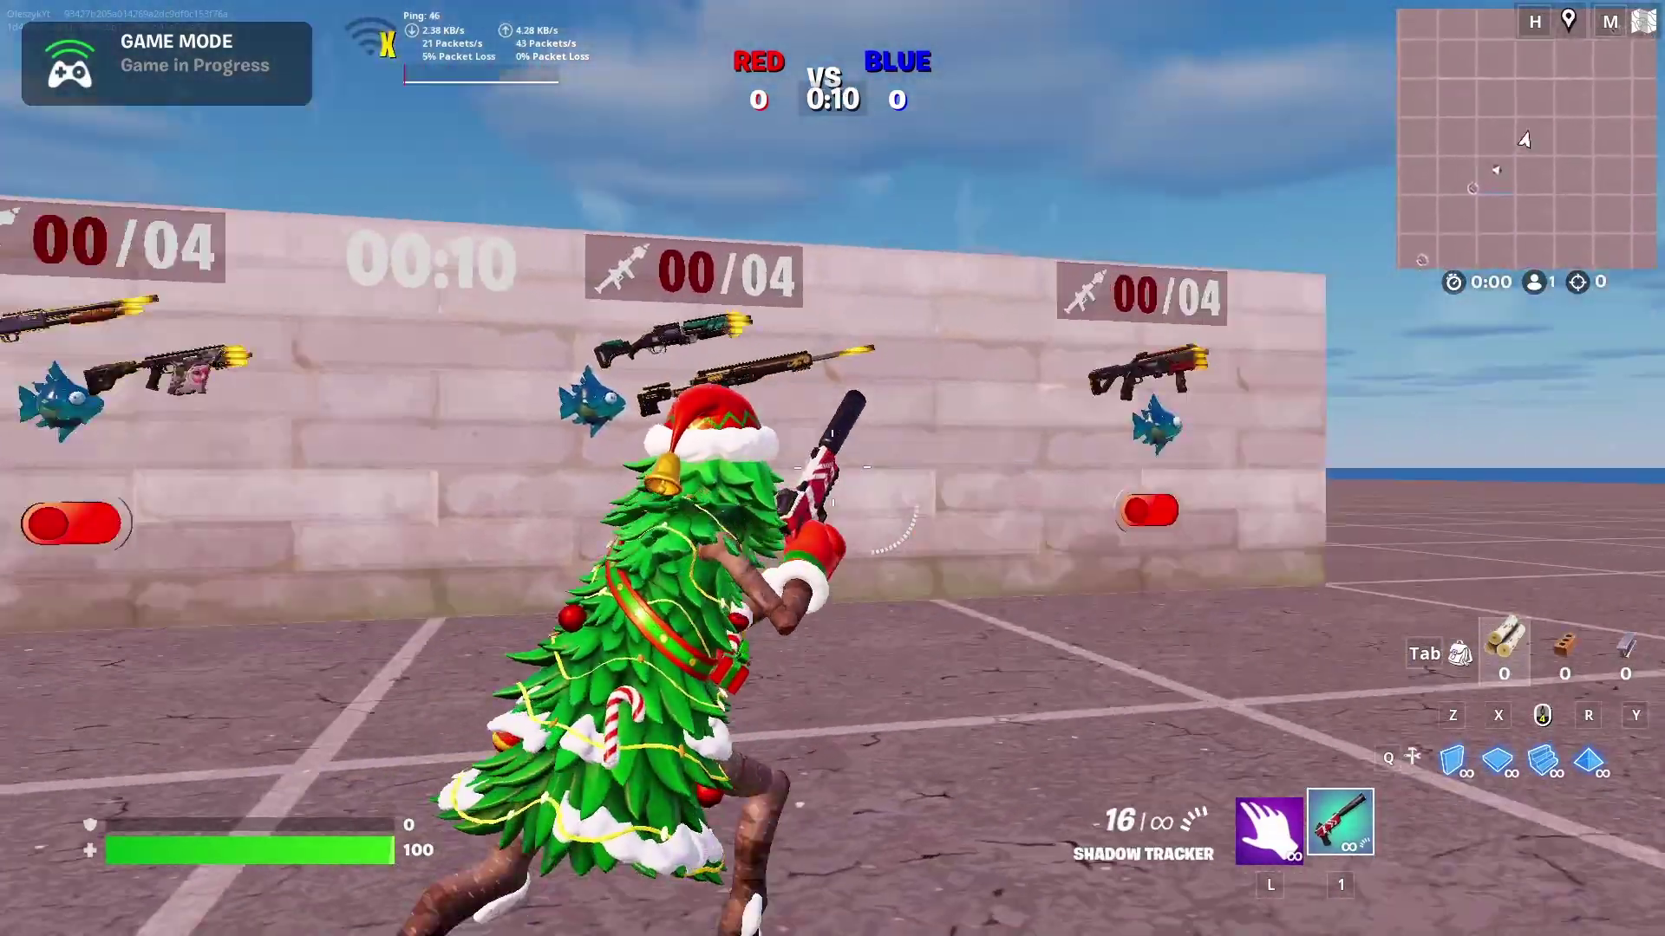
{"action": "key", "text": "w"}
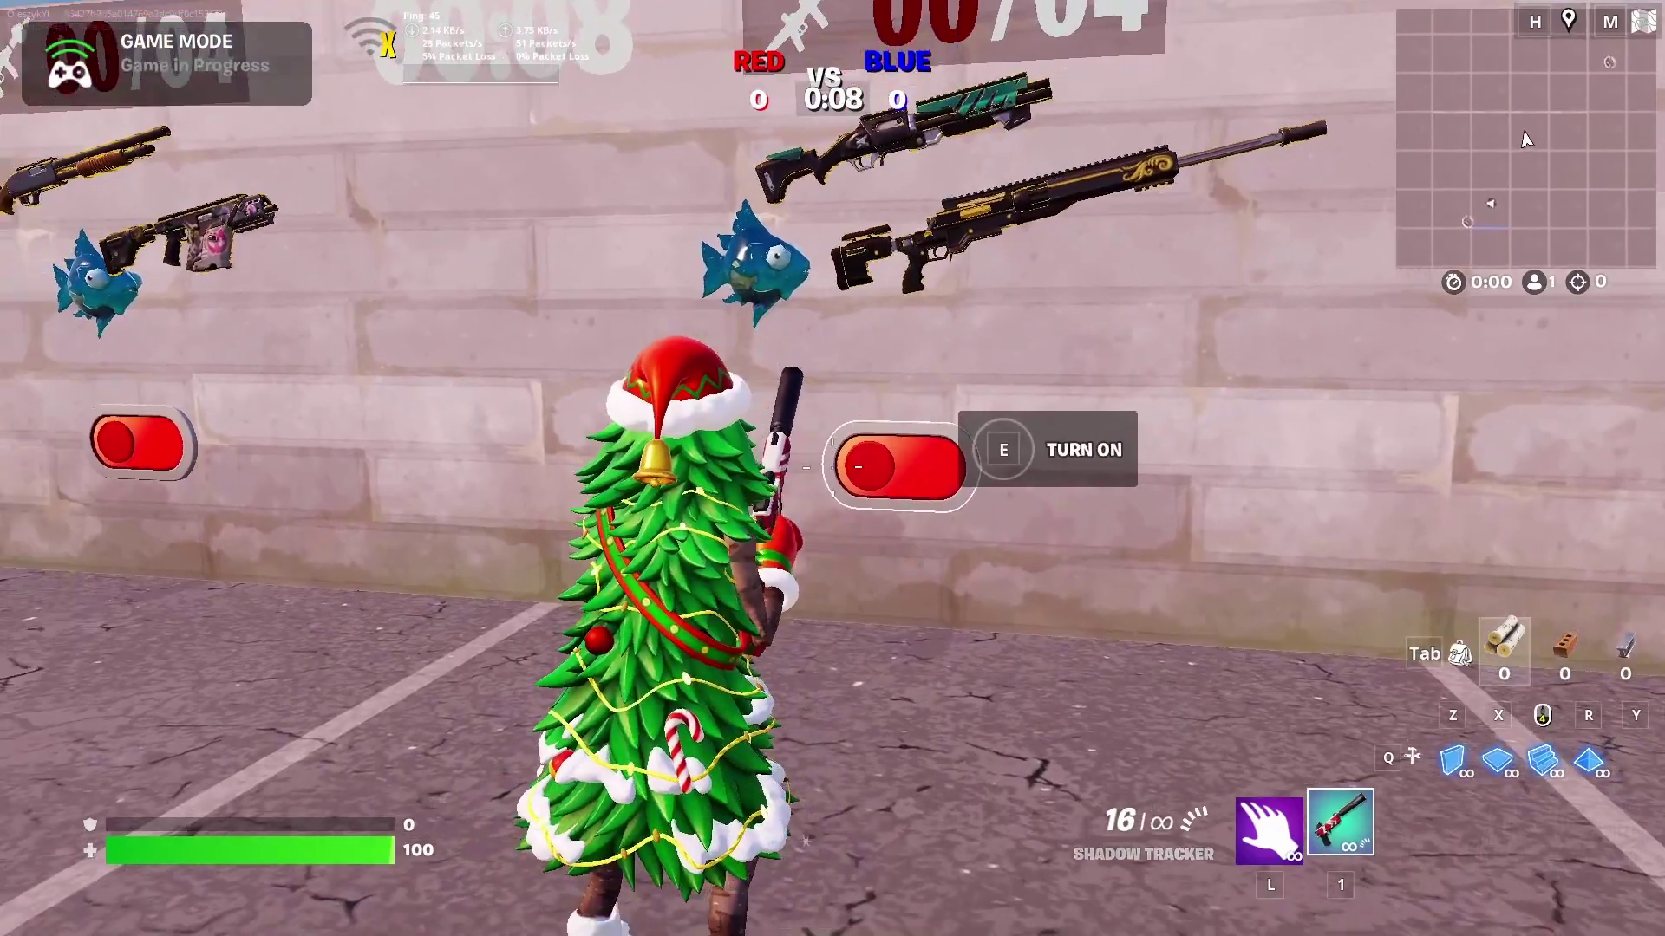
{"action": "key", "text": "w"}
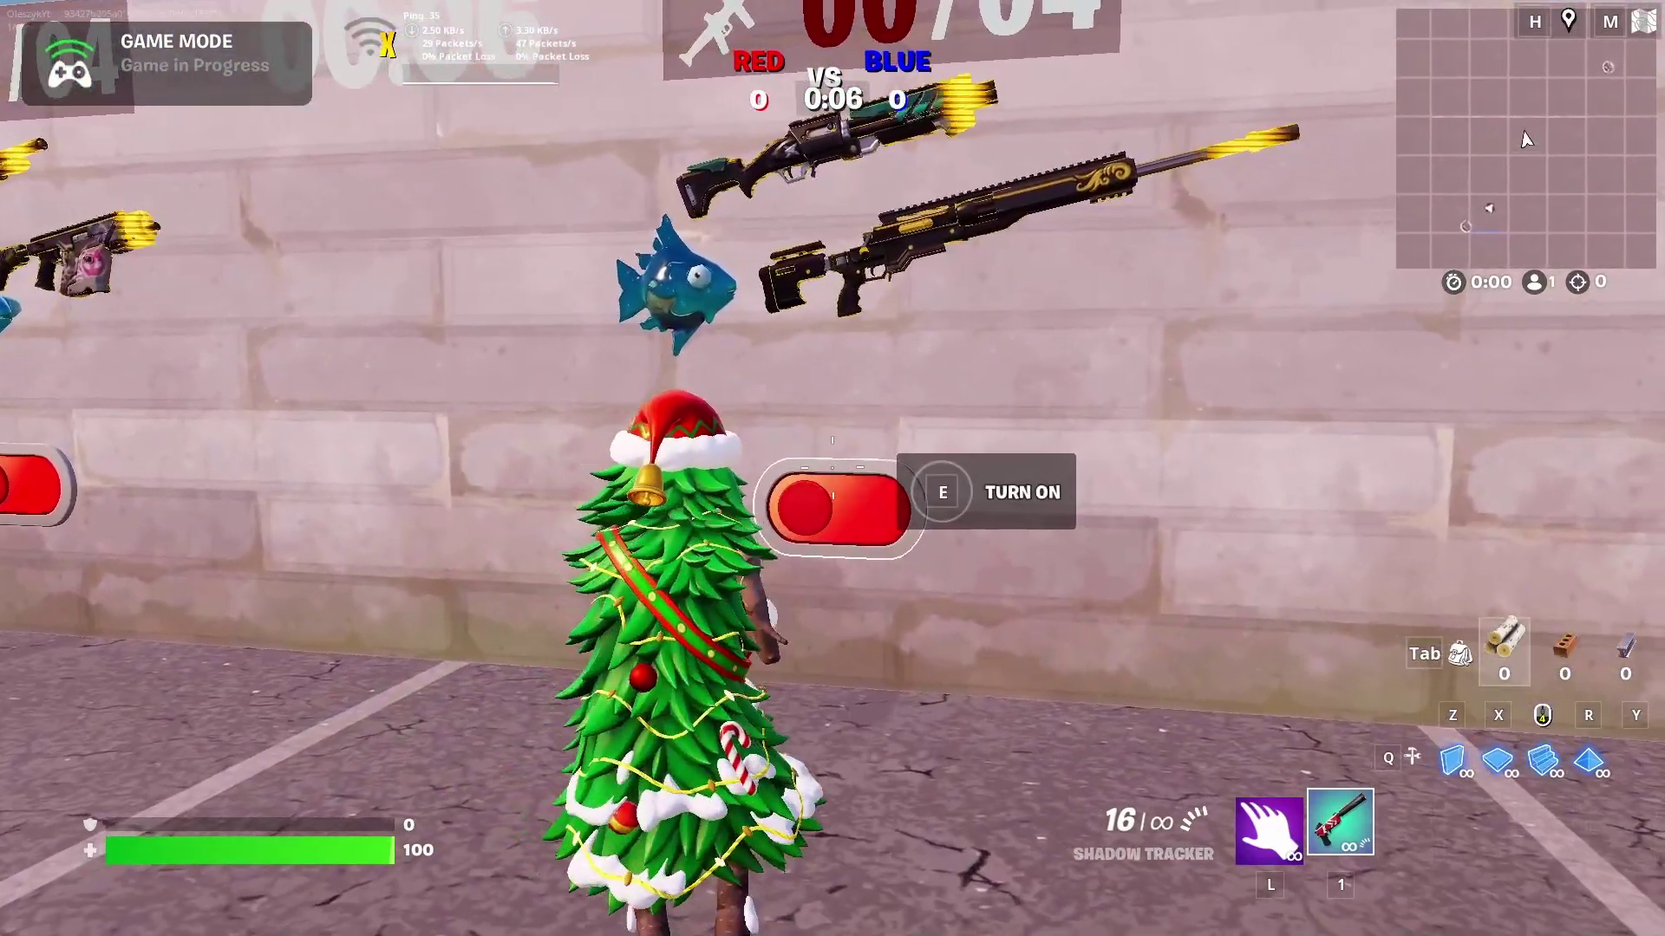
{"action": "key", "text": "e"}
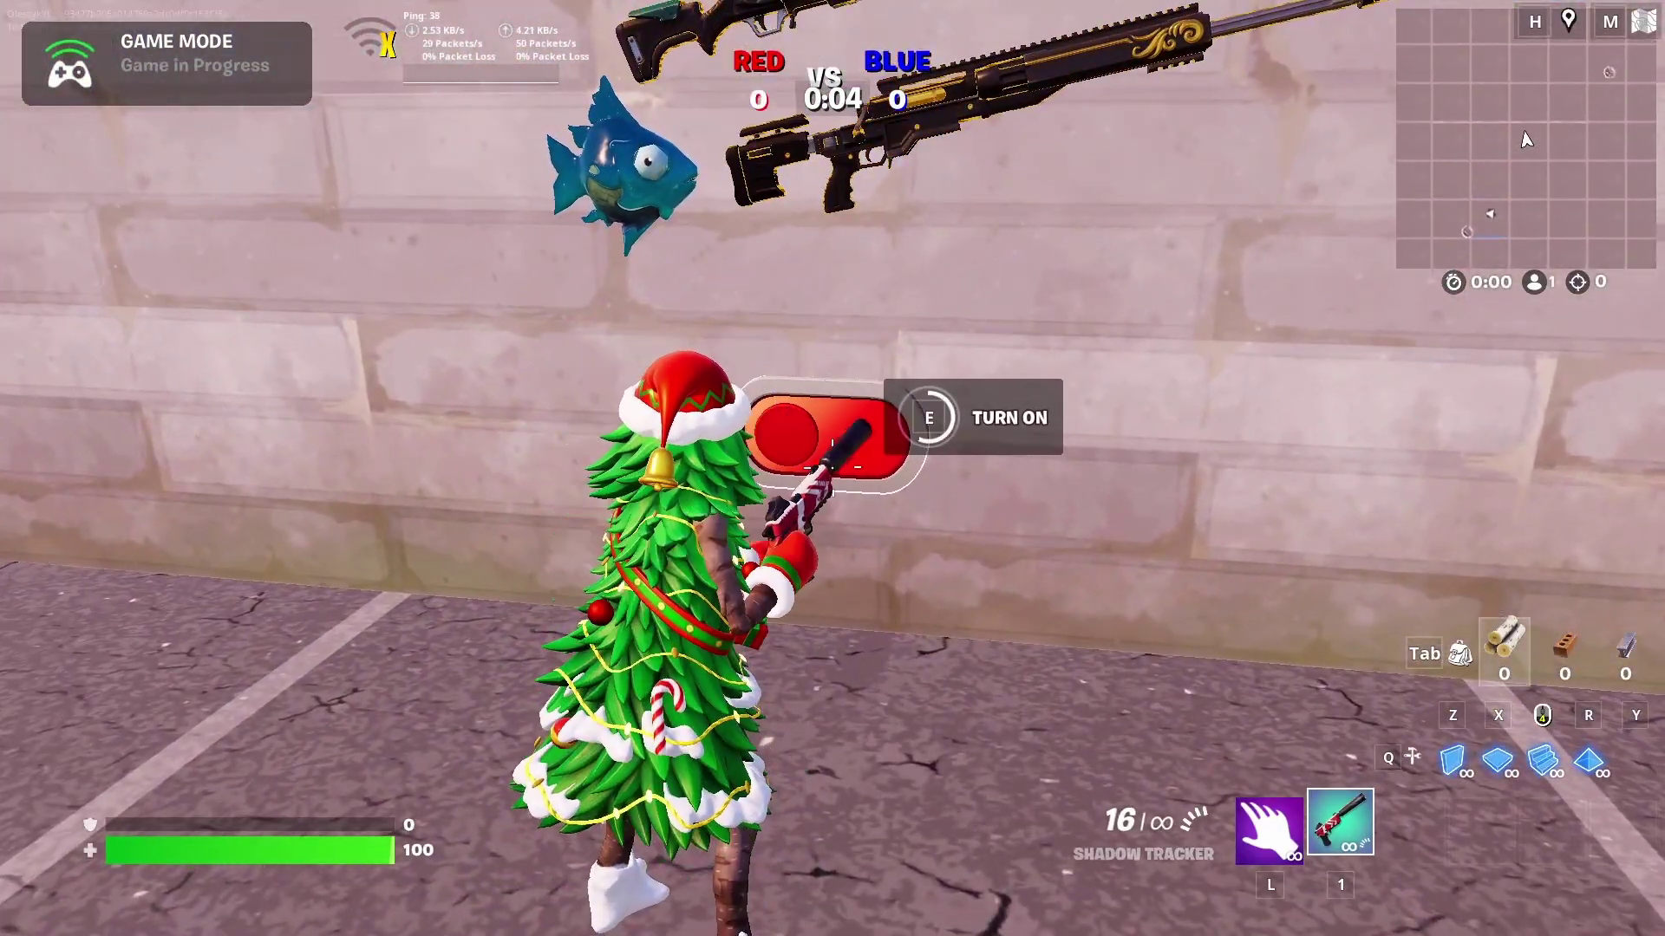
{"action": "key", "text": "s"}
{"action": "key", "text": "space"}
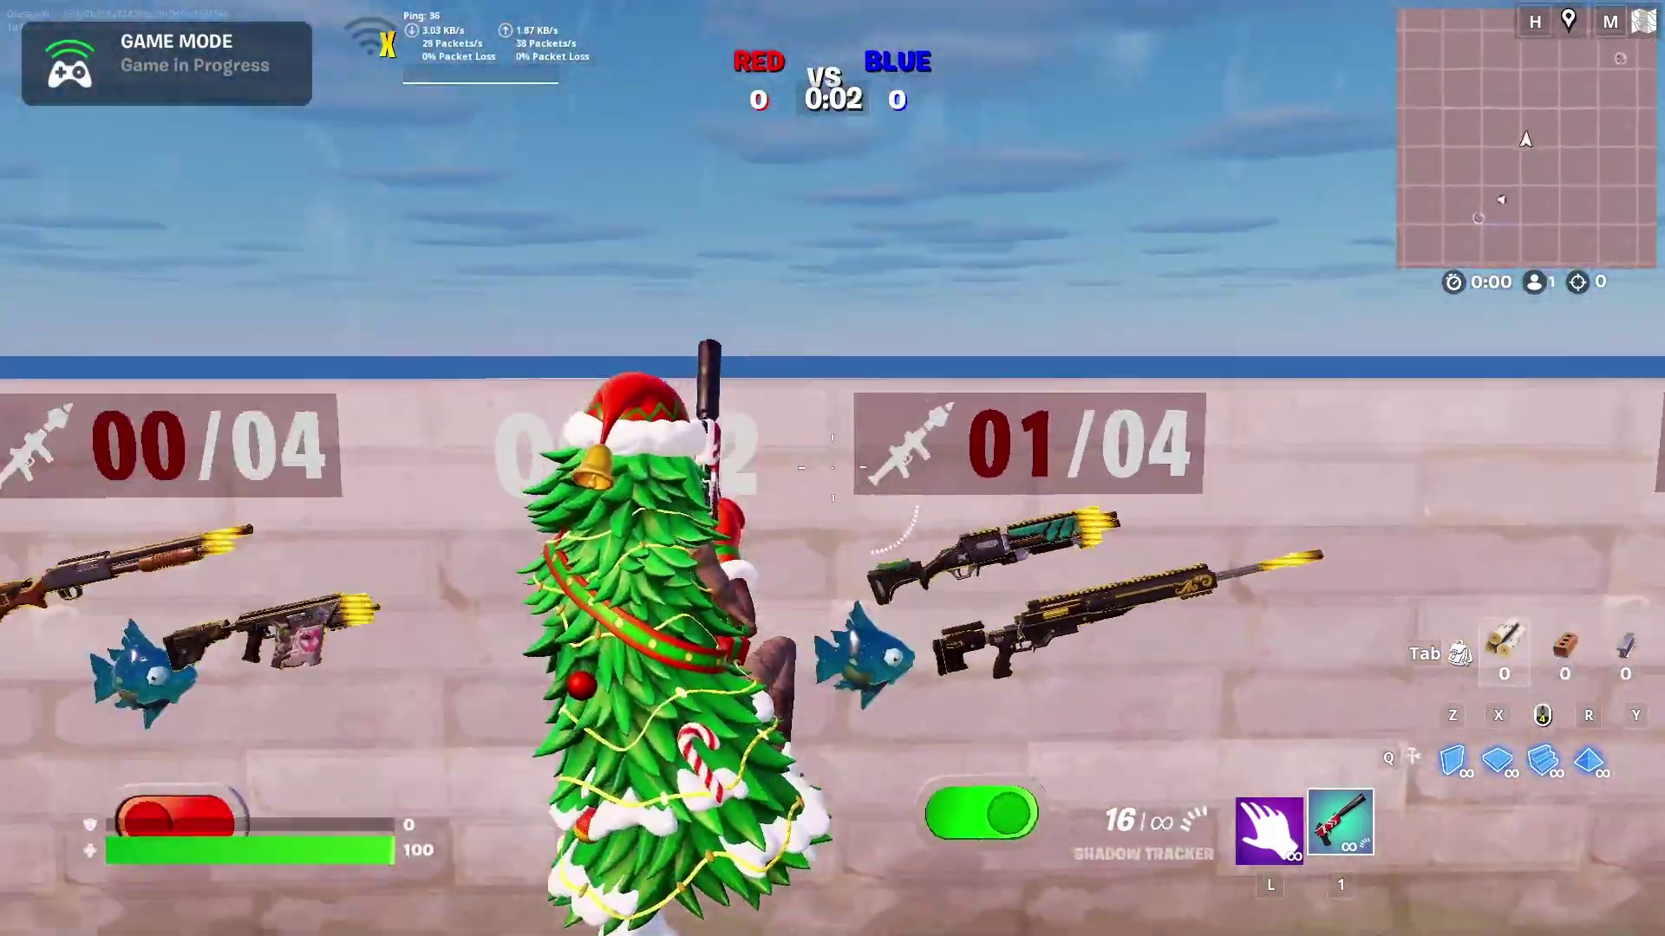
Examine the voting wall's timer, vote counters and loadouts along with the granted weapons, and leave the play session.
{"action": "key", "text": "a"}
{"action": "key", "text": "w"}
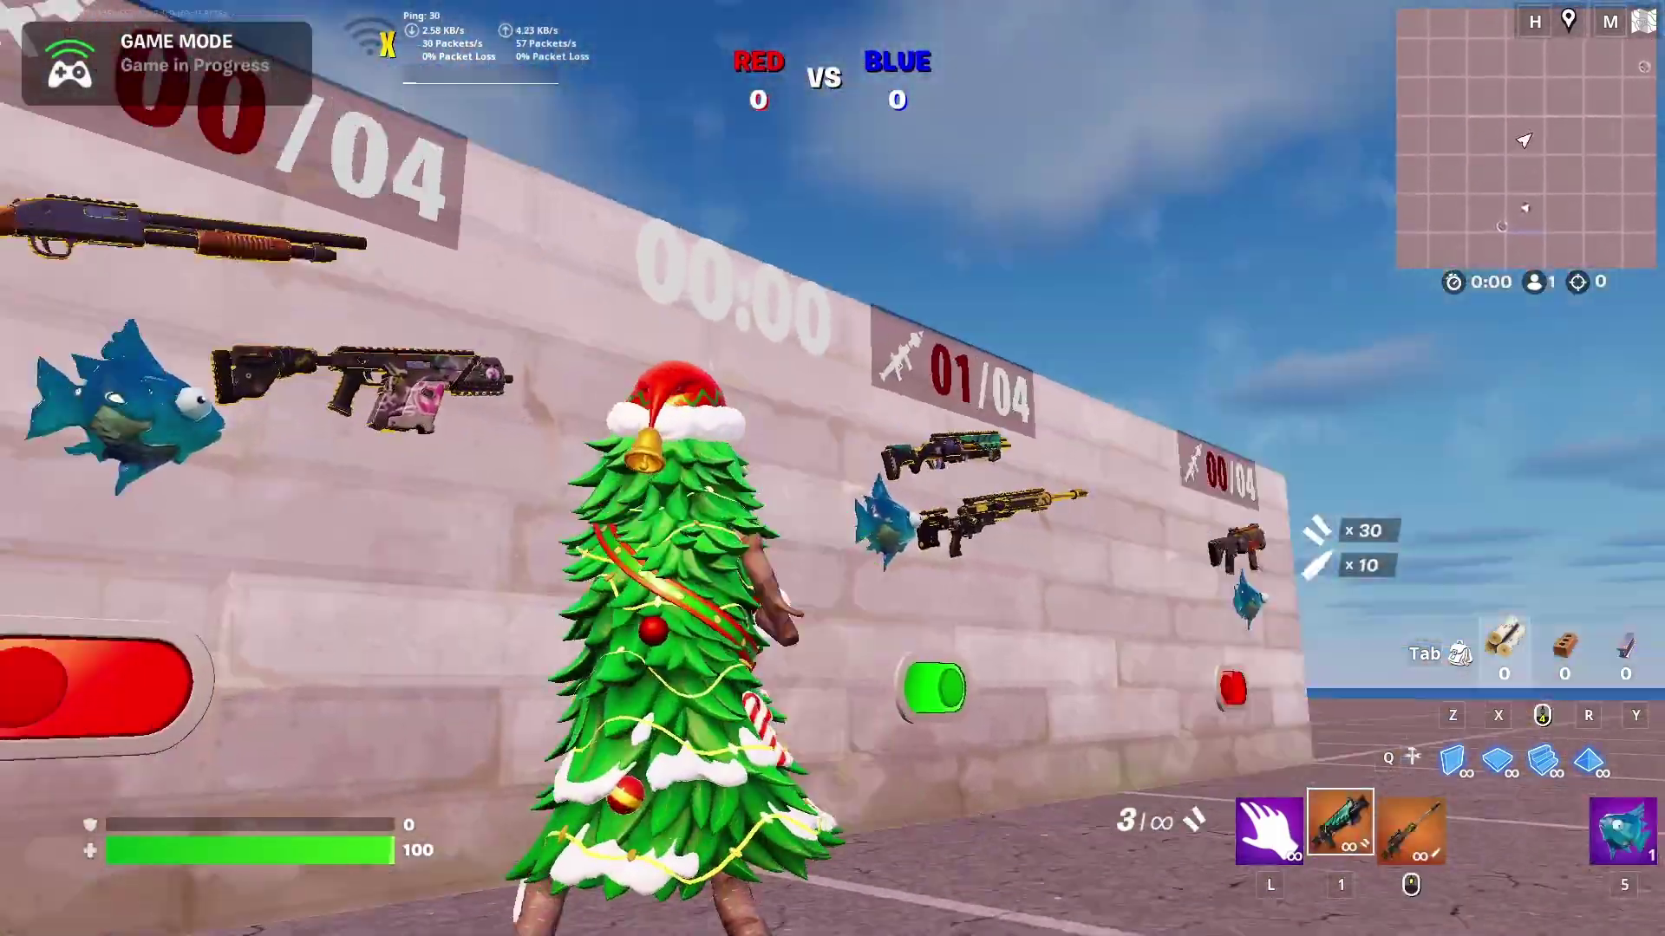
{"action": "key", "text": "d"}
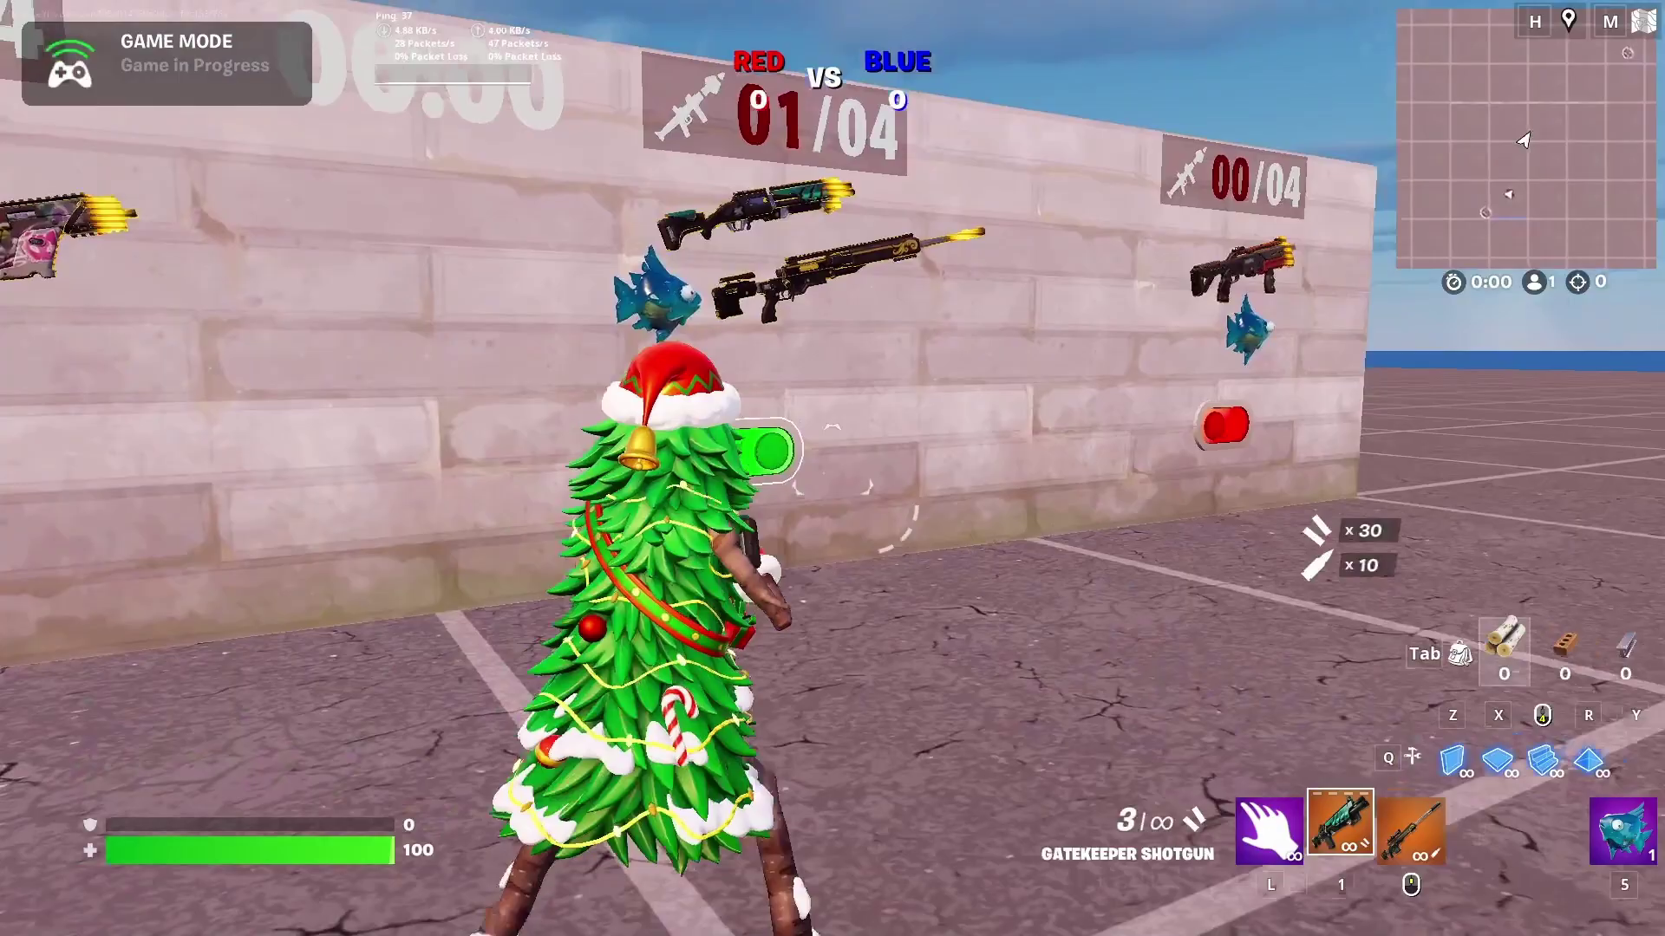
{"action": "key", "text": "w"}
{"action": "key", "text": "r"}
{"action": "key", "text": "1"}
{"action": "key", "text": "shift+w"}
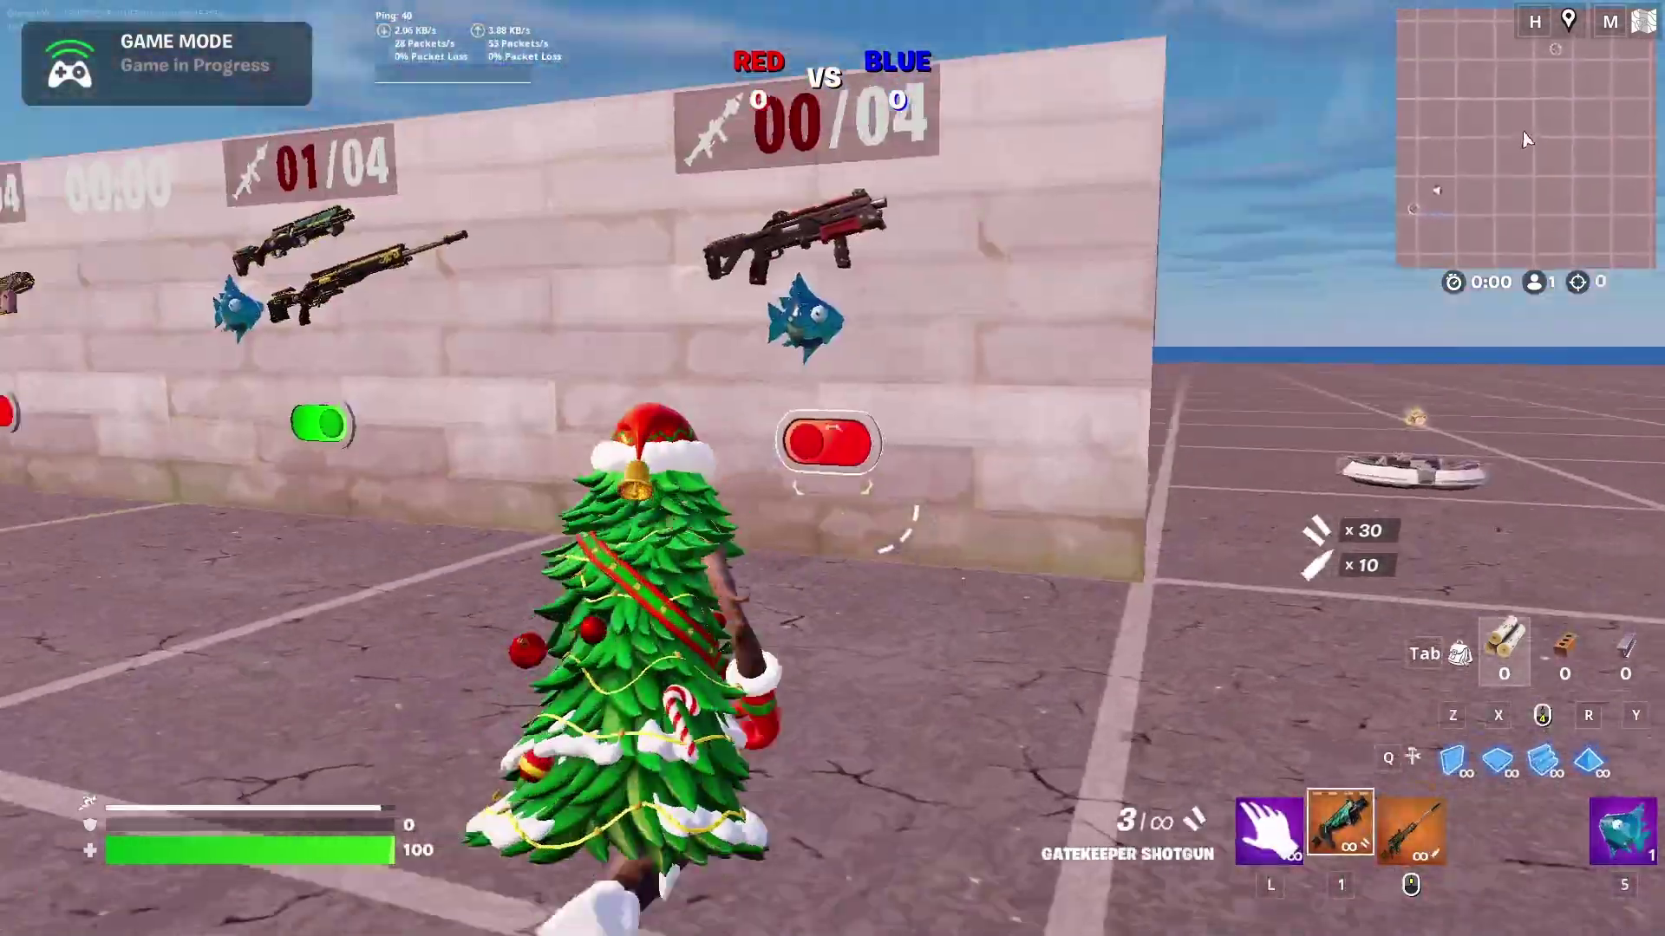
{"action": "key", "text": "shift+w"}
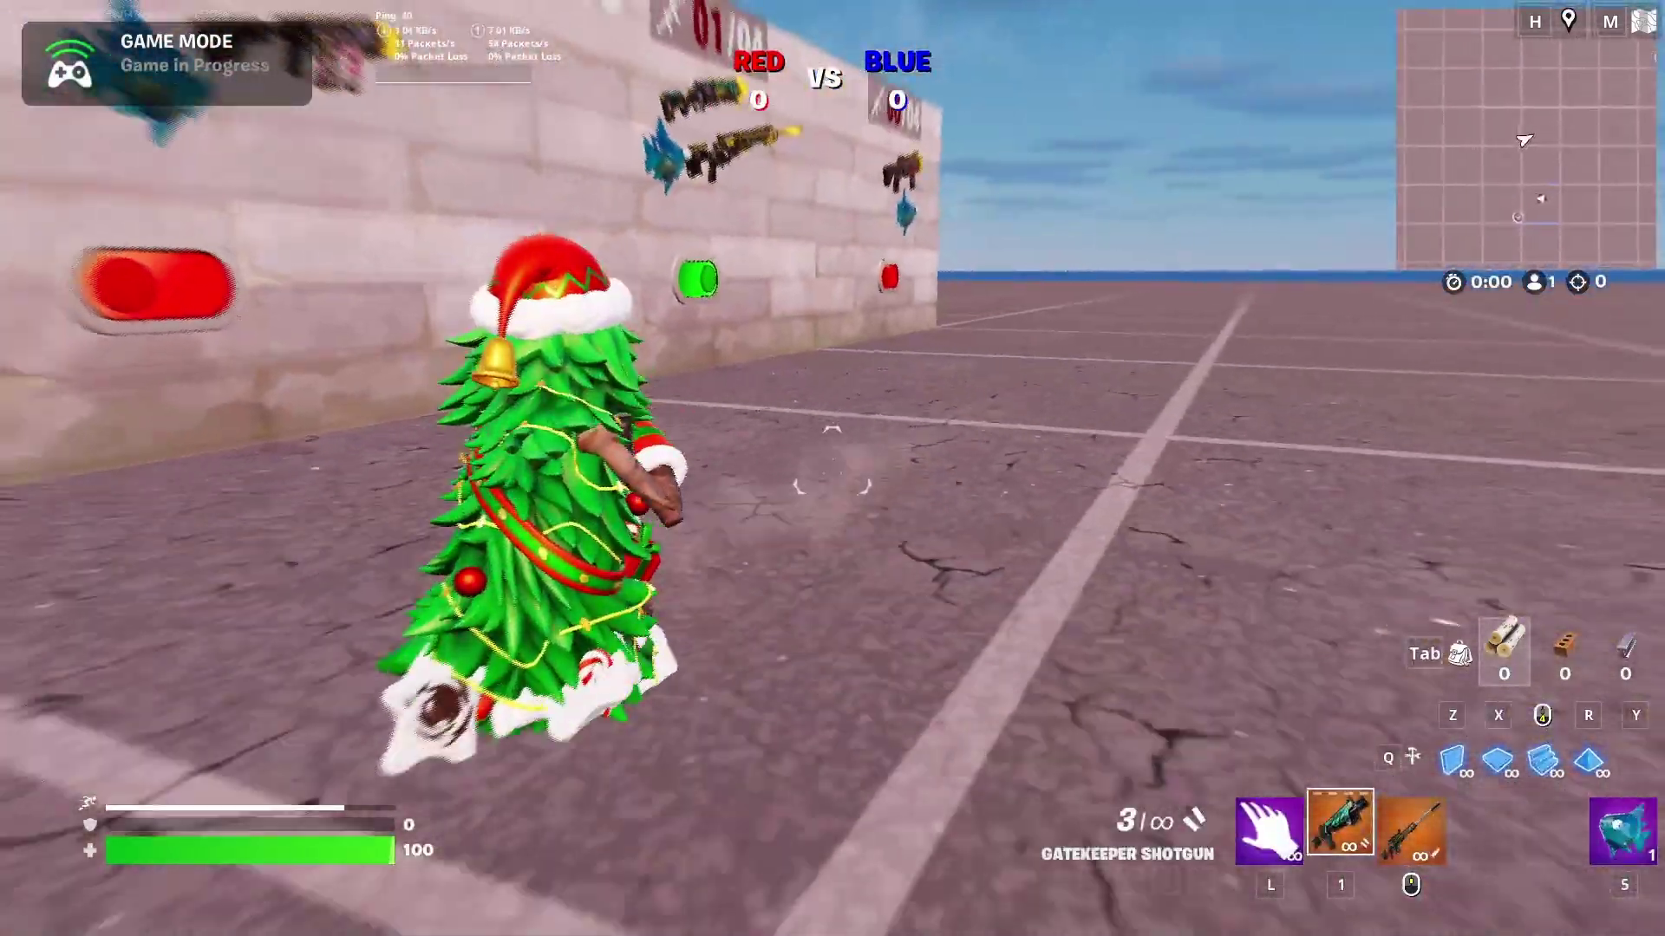
{"action": "key", "text": "Escape"}
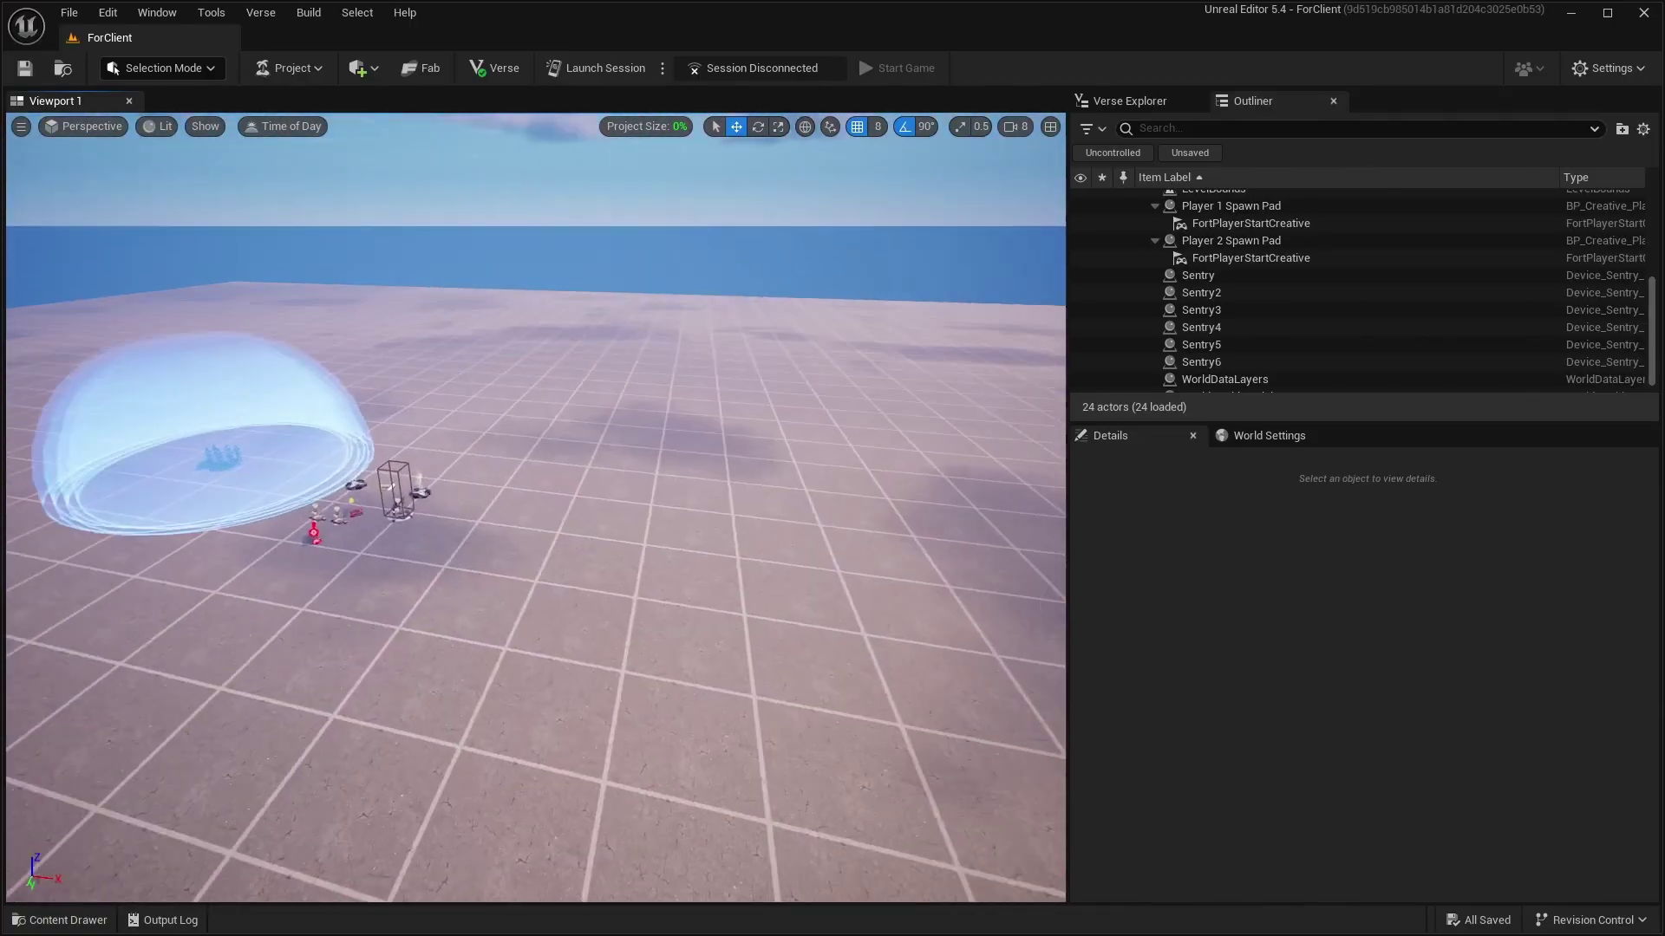
Search the Fortnite content for walls and place an Agency Flat Wall on an empty area of the grid.
{"action": "right_click_drag", "start_coordinate": [536, 507], "coordinate": [802, 666]}
{"action": "key", "text": "w"}
{"action": "key", "text": "w"}
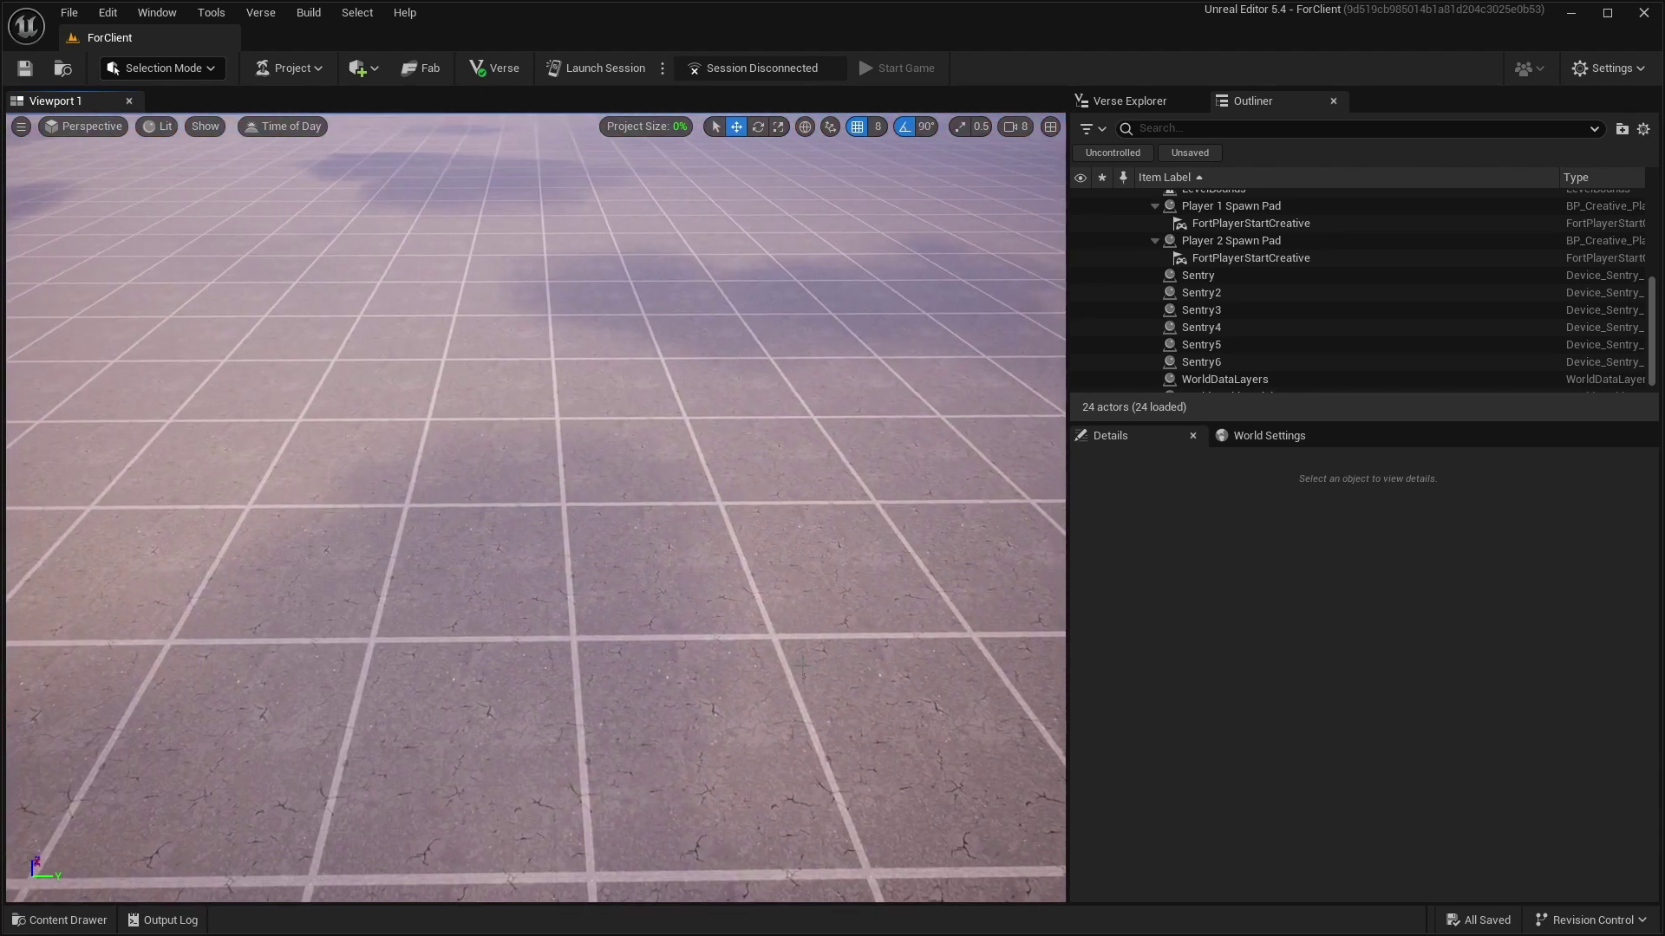
{"action": "left_click", "coordinate": [59, 920]}
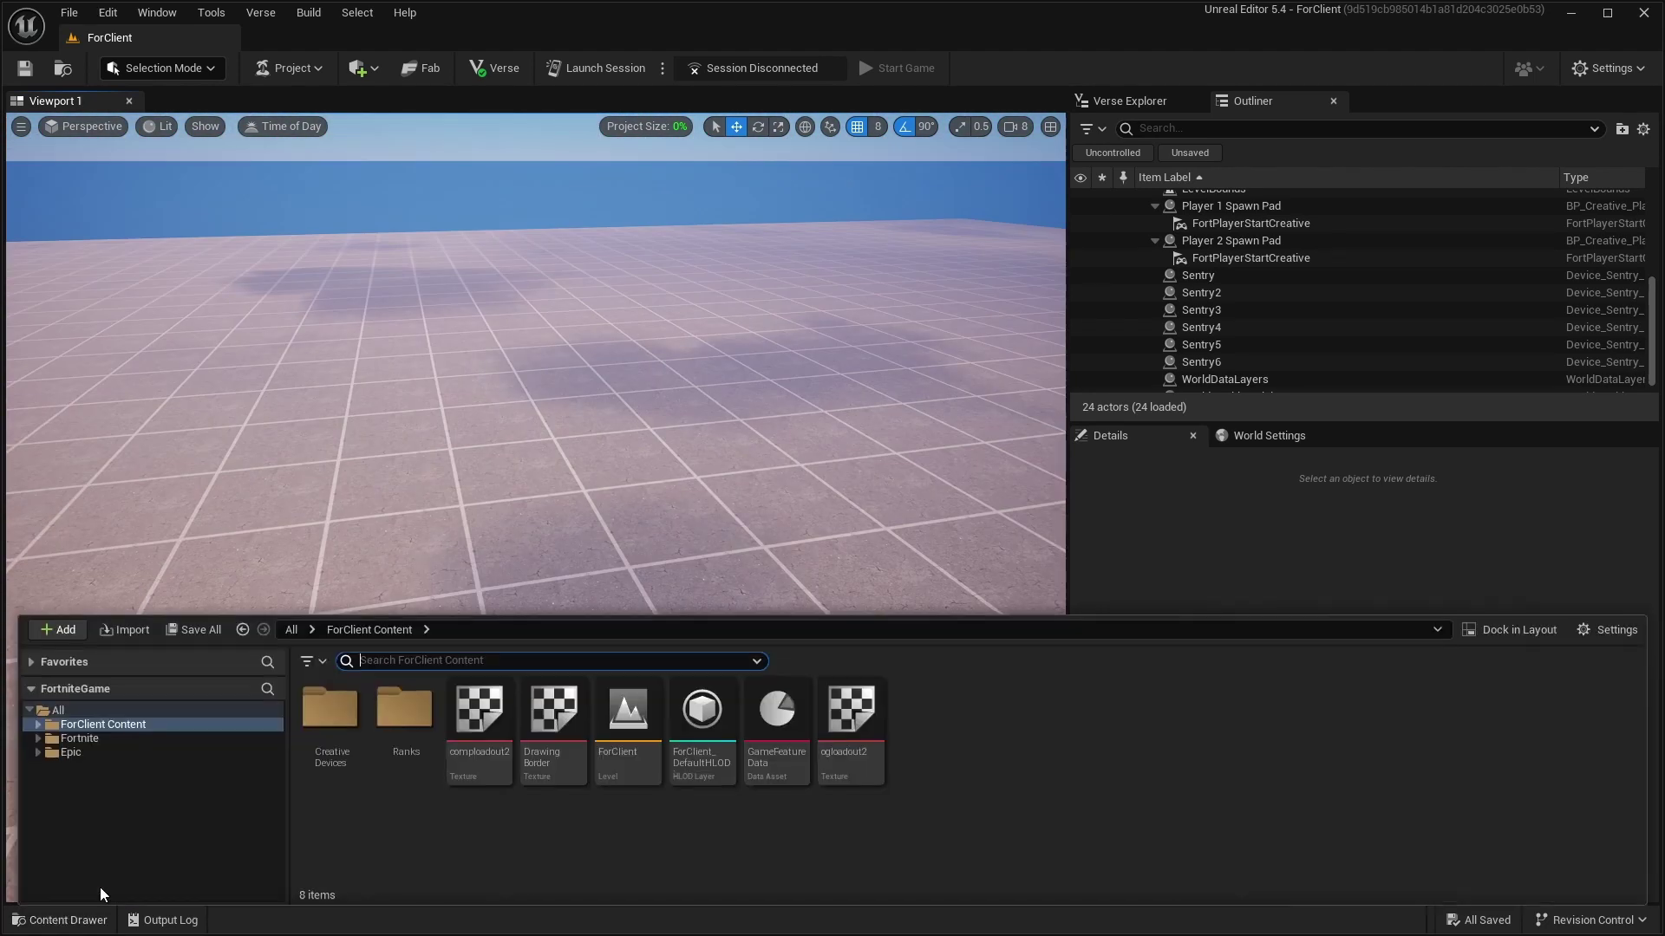
{"action": "left_click", "coordinate": [79, 739]}
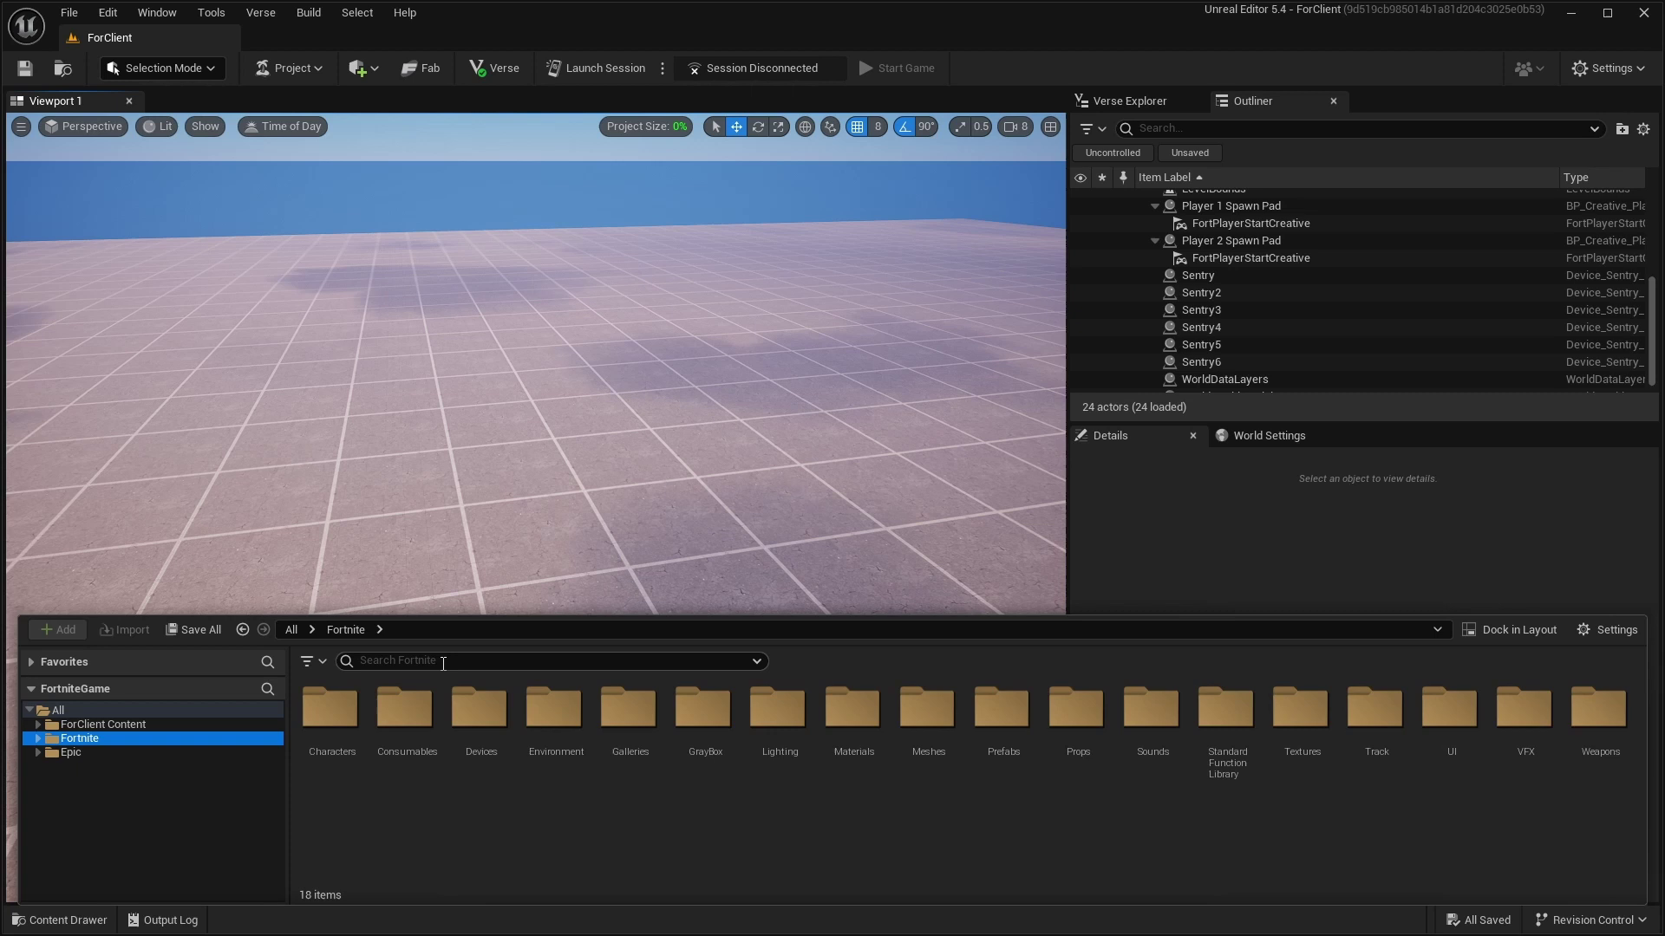
{"action": "type", "text": "billboa"}
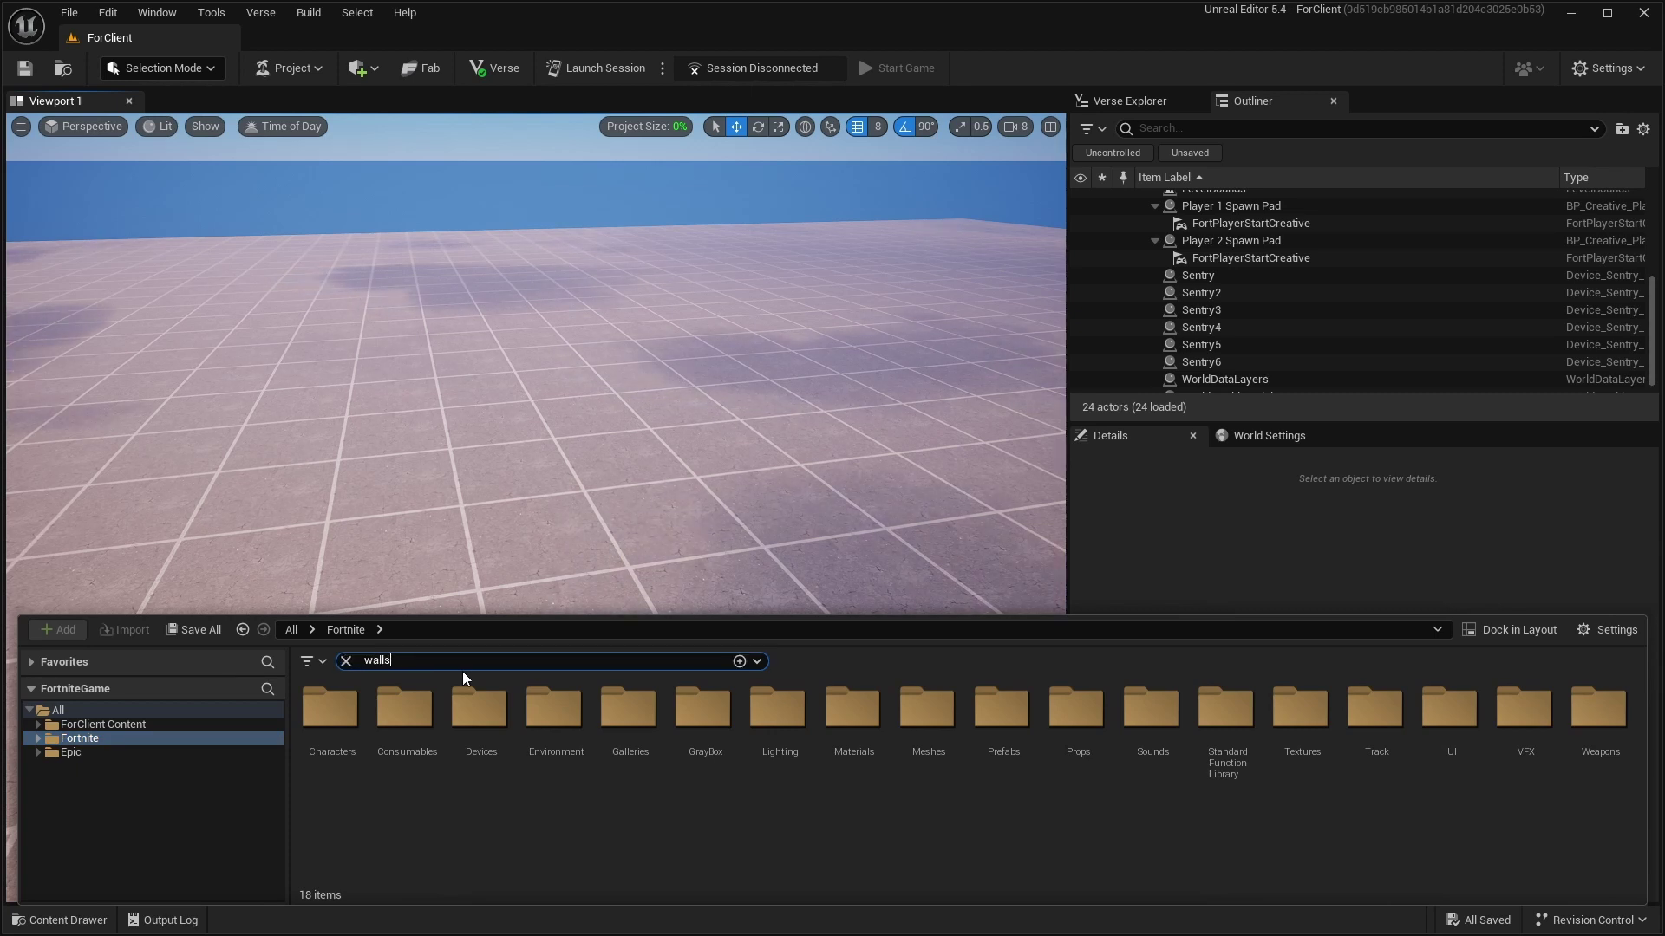
{"action": "left_click_drag", "start_coordinate": [331, 719], "coordinate": [471, 537]}
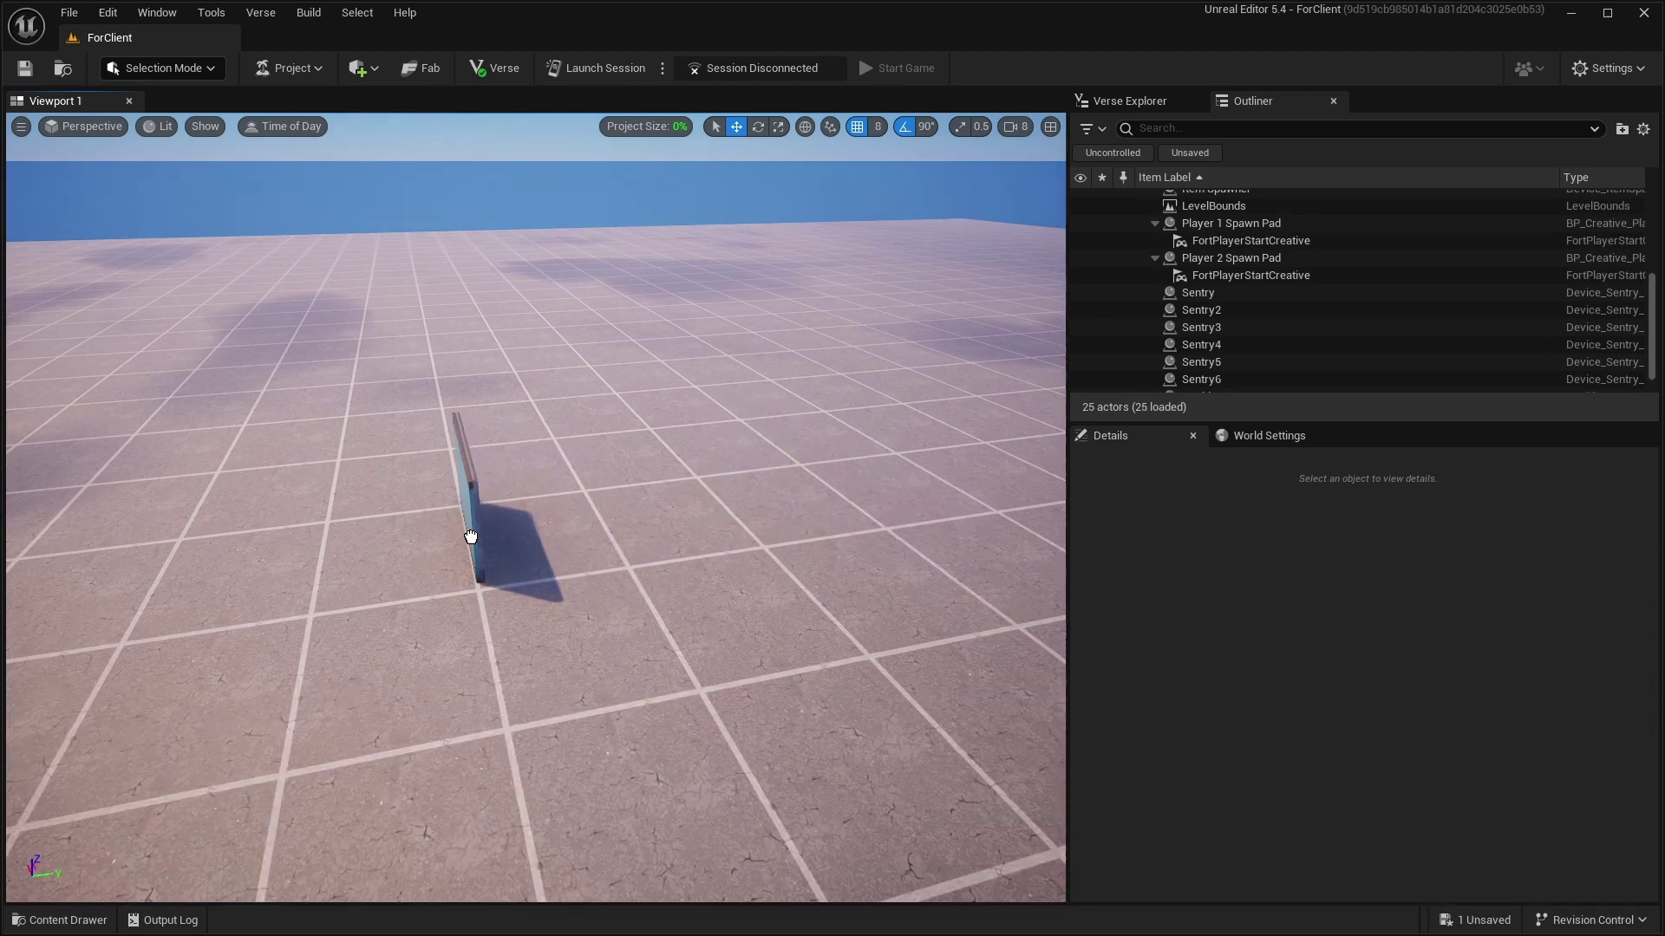
Duplicate the flat wall three times in a line to form a continuous row of four segments.
{"action": "right_click_drag", "start_coordinate": [471, 537], "coordinate": [412, 531]}
{"action": "left_click_drag", "start_coordinate": [456, 525], "coordinate": [748, 522], "text": "alt"}
{"action": "right_click_drag", "start_coordinate": [730, 539], "coordinate": [721, 521]}
{"action": "key", "text": "d"}
{"action": "left_click_drag", "start_coordinate": [555, 576], "coordinate": [753, 571], "text": "alt"}
{"action": "mouse_move", "coordinate": [613, 554]}
{"action": "right_mouse_down"}
{"action": "mouse_move", "coordinate": [585, 591]}
{"action": "mouse_move", "coordinate": [618, 533]}
{"action": "right_mouse_up"}
{"action": "key", "text": "s"}
{"action": "key", "text": "w"}
Search the Fortnite content for the player counter and place a Player Counter device in front of the wall.
{"action": "left_click", "coordinate": [40, 920]}
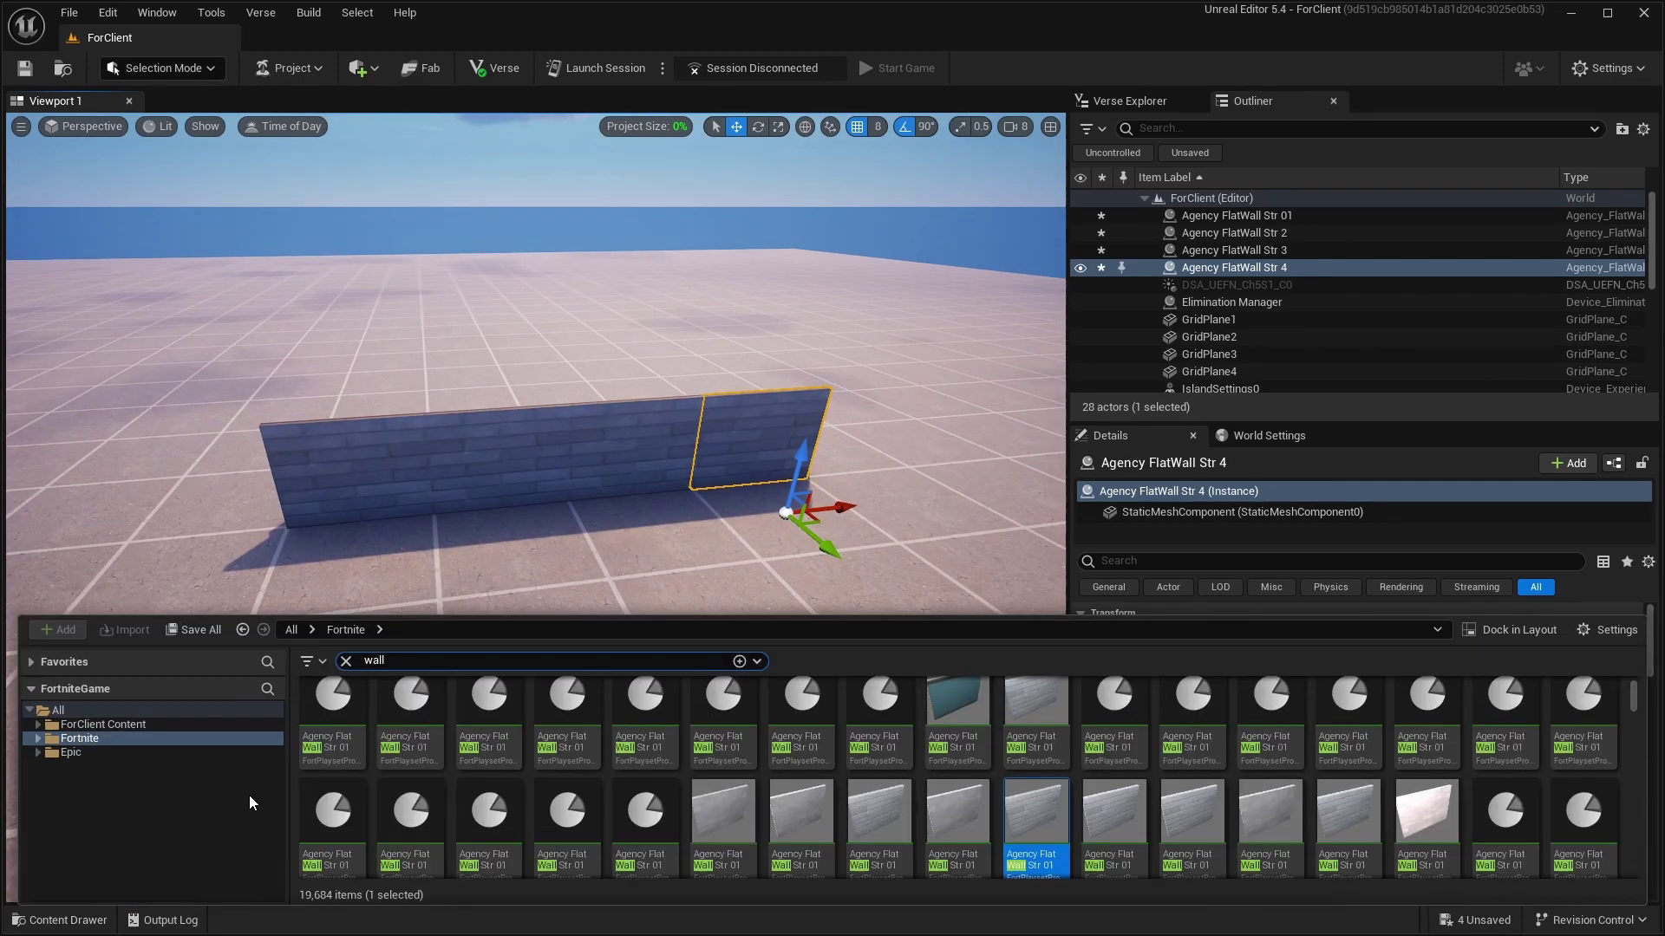
{"action": "left_click_drag", "start_coordinate": [403, 656], "coordinate": [267, 678]}
{"action": "key", "text": "BackSpace"}
{"action": "type", "text": "pla"}
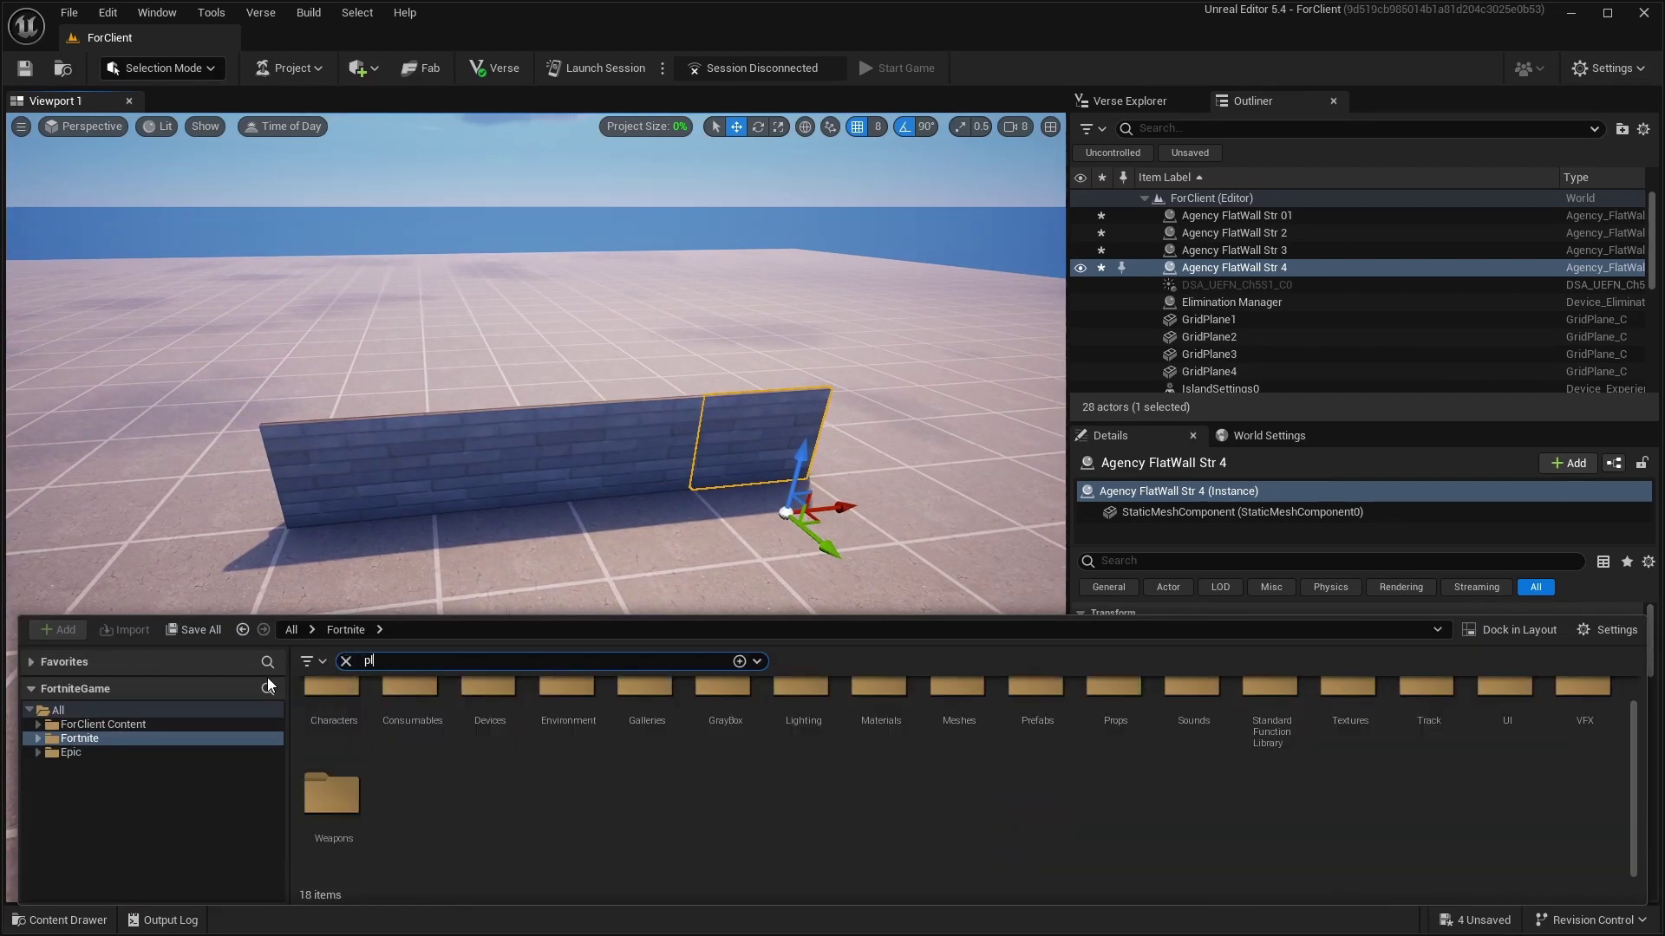
{"action": "type", "text": "yer"}
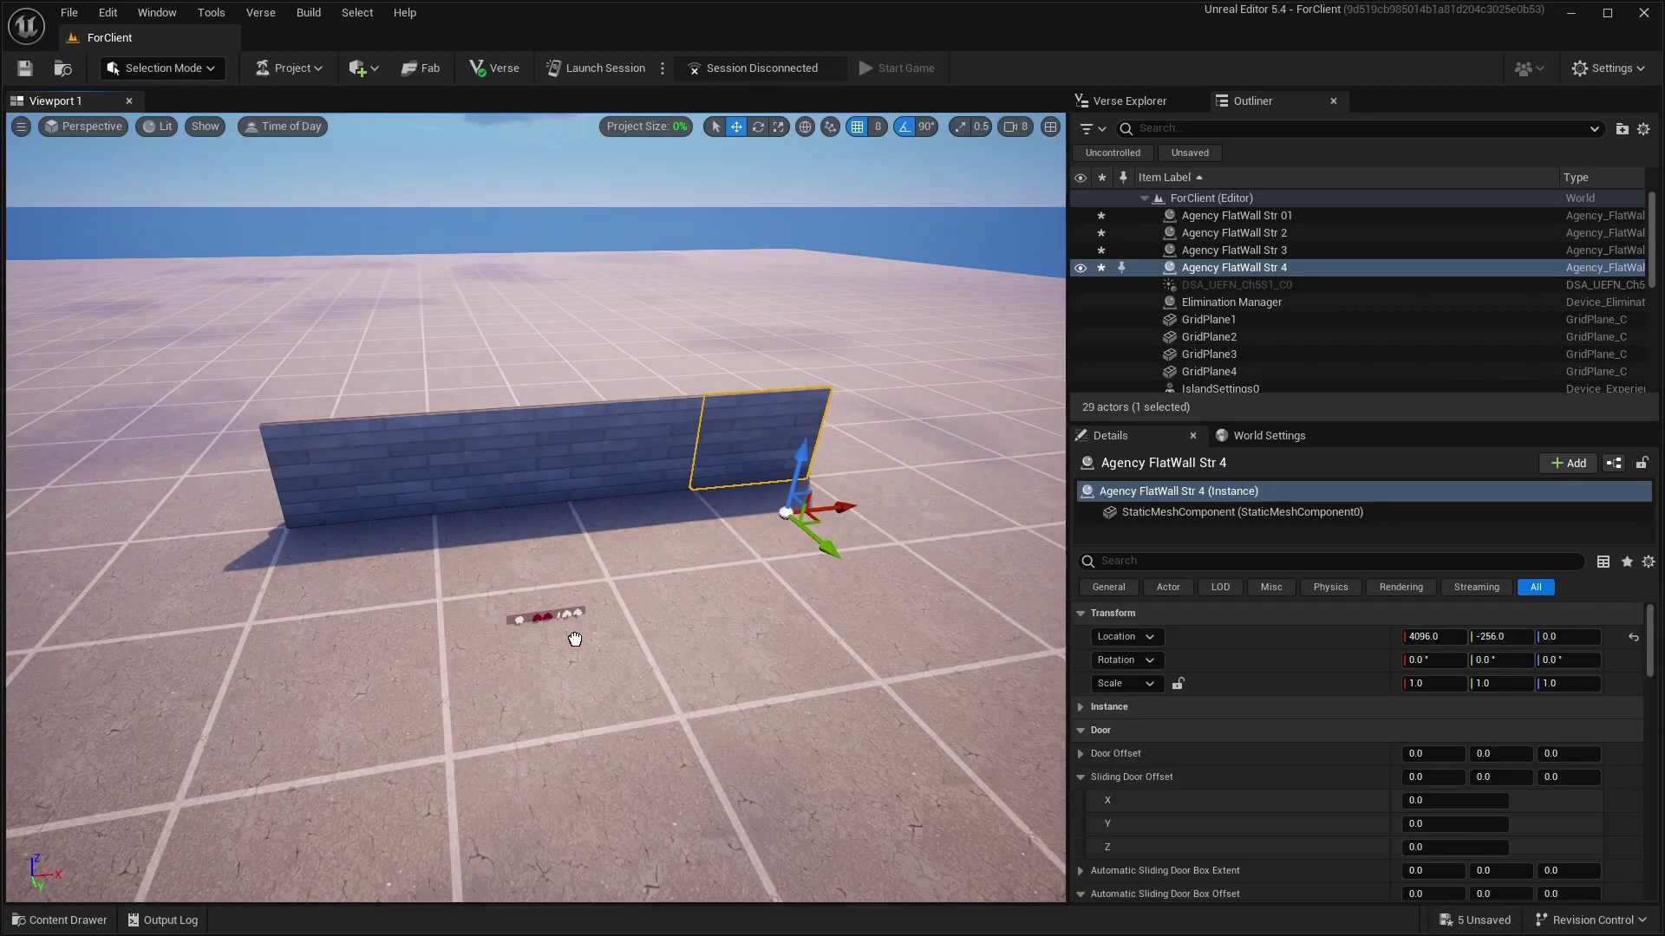
{"action": "left_click_drag", "start_coordinate": [576, 639], "coordinate": [544, 599]}
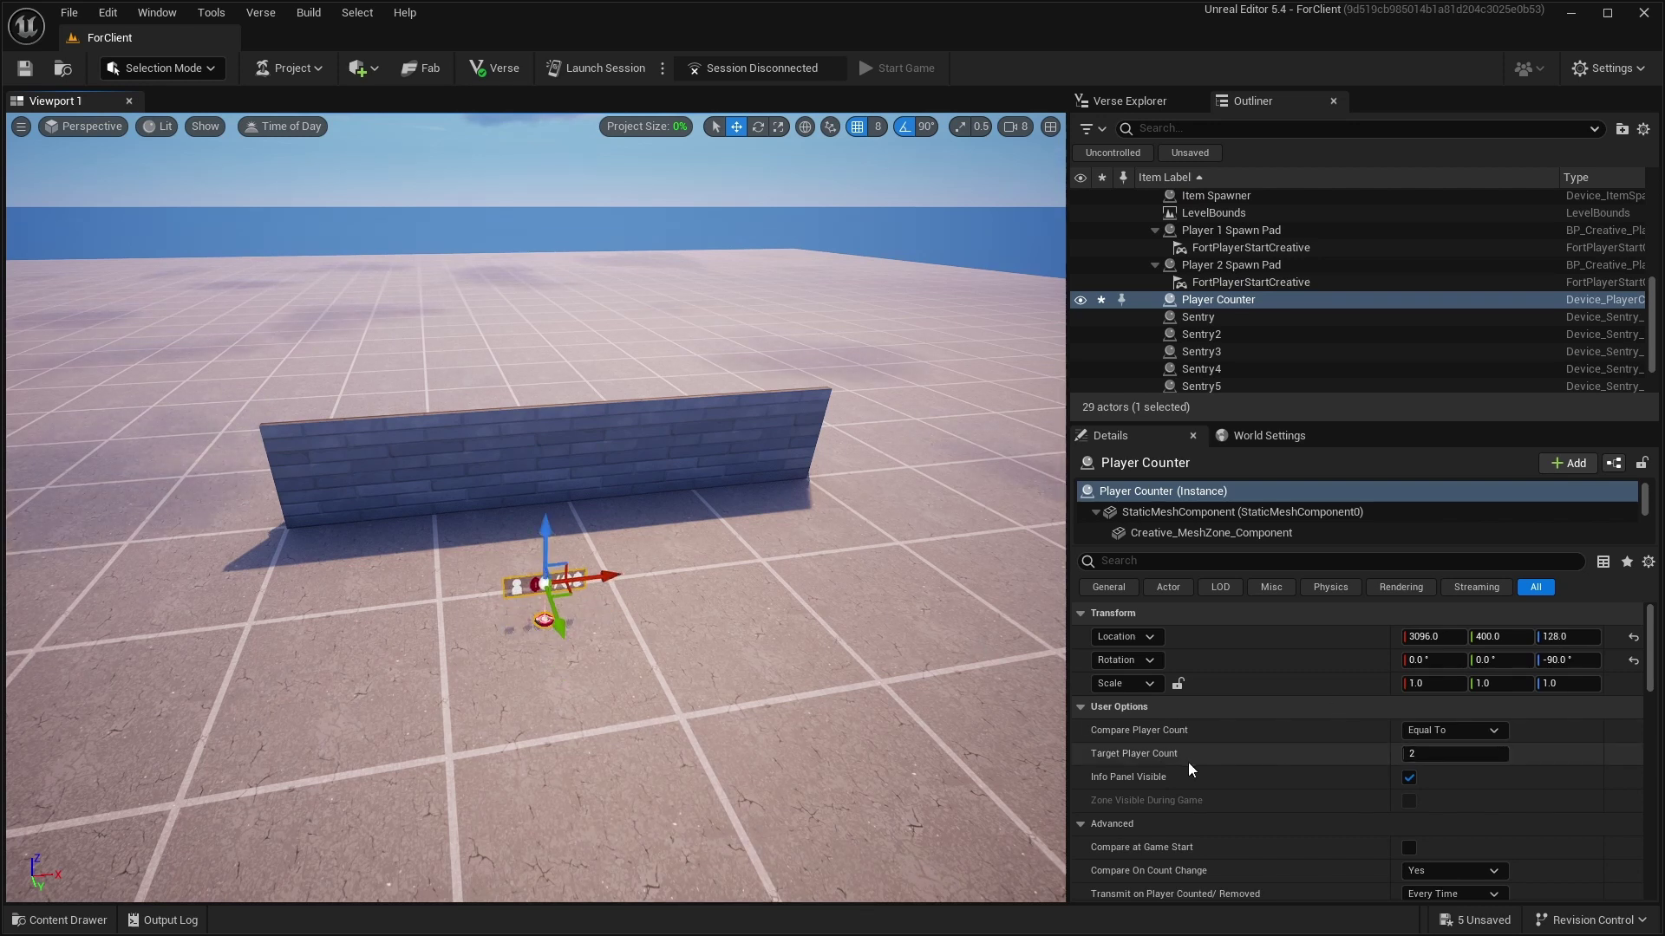
Set the Player Counter's Target Player Count to 4 and shift the device along the wall to X 2624.
{"action": "left_click", "coordinate": [1445, 753]}
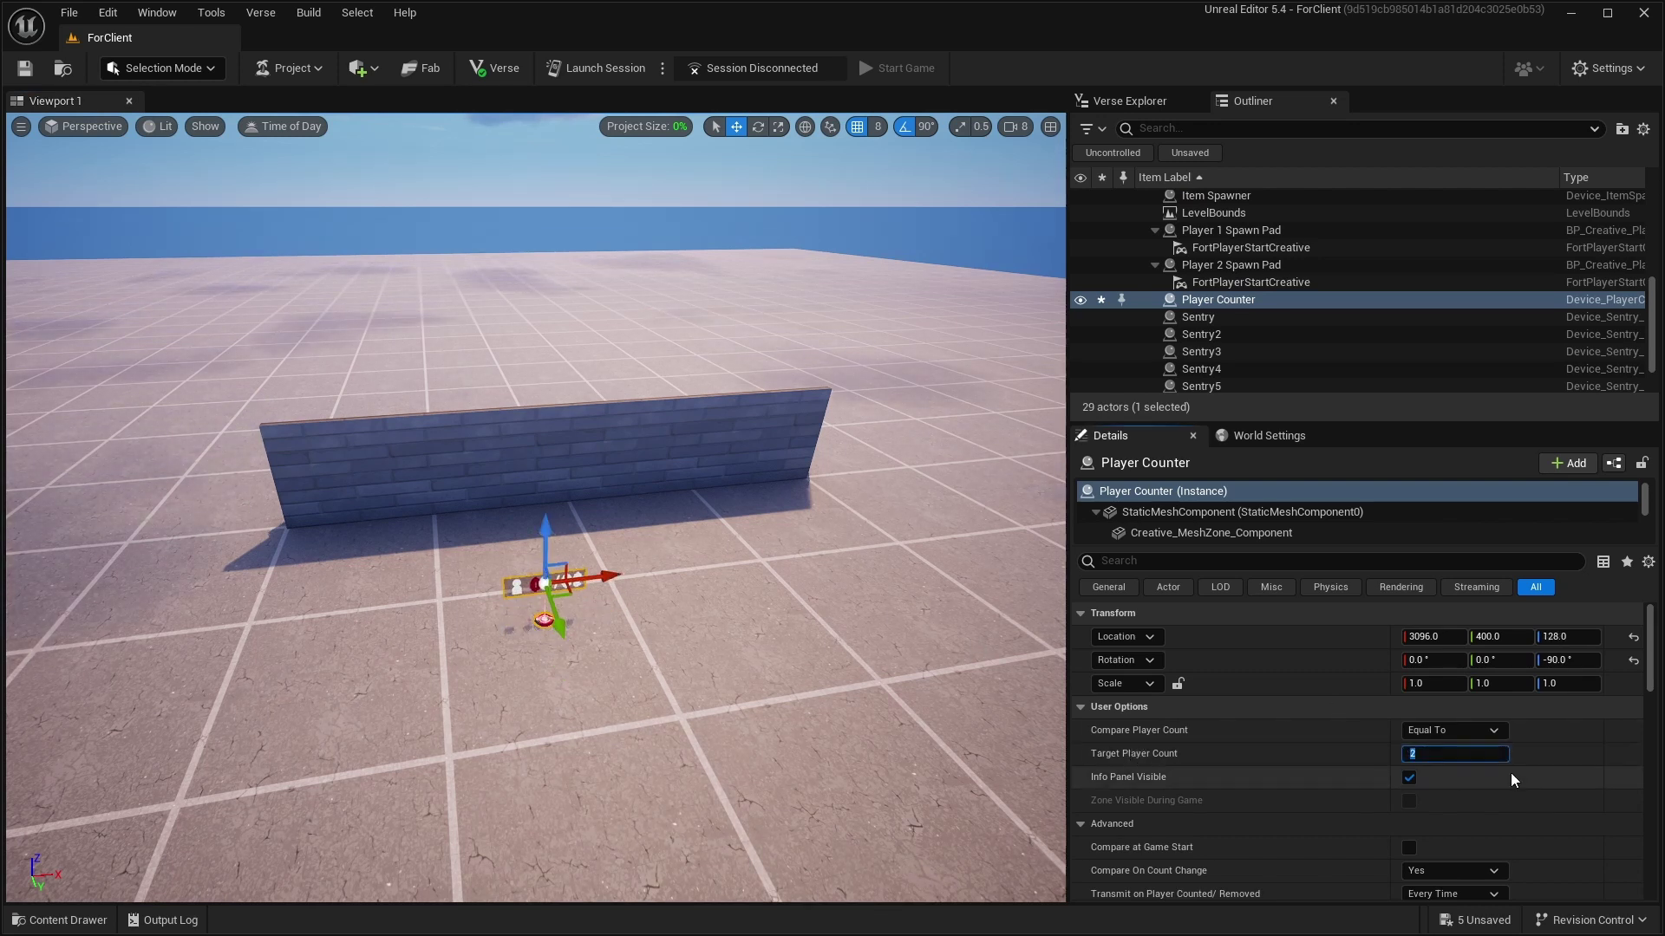
{"action": "key", "text": "BackSpace"}
{"action": "type", "text": "4"}
{"action": "right_click_drag", "start_coordinate": [593, 567], "coordinate": [593, 607]}
{"action": "key", "text": "w"}
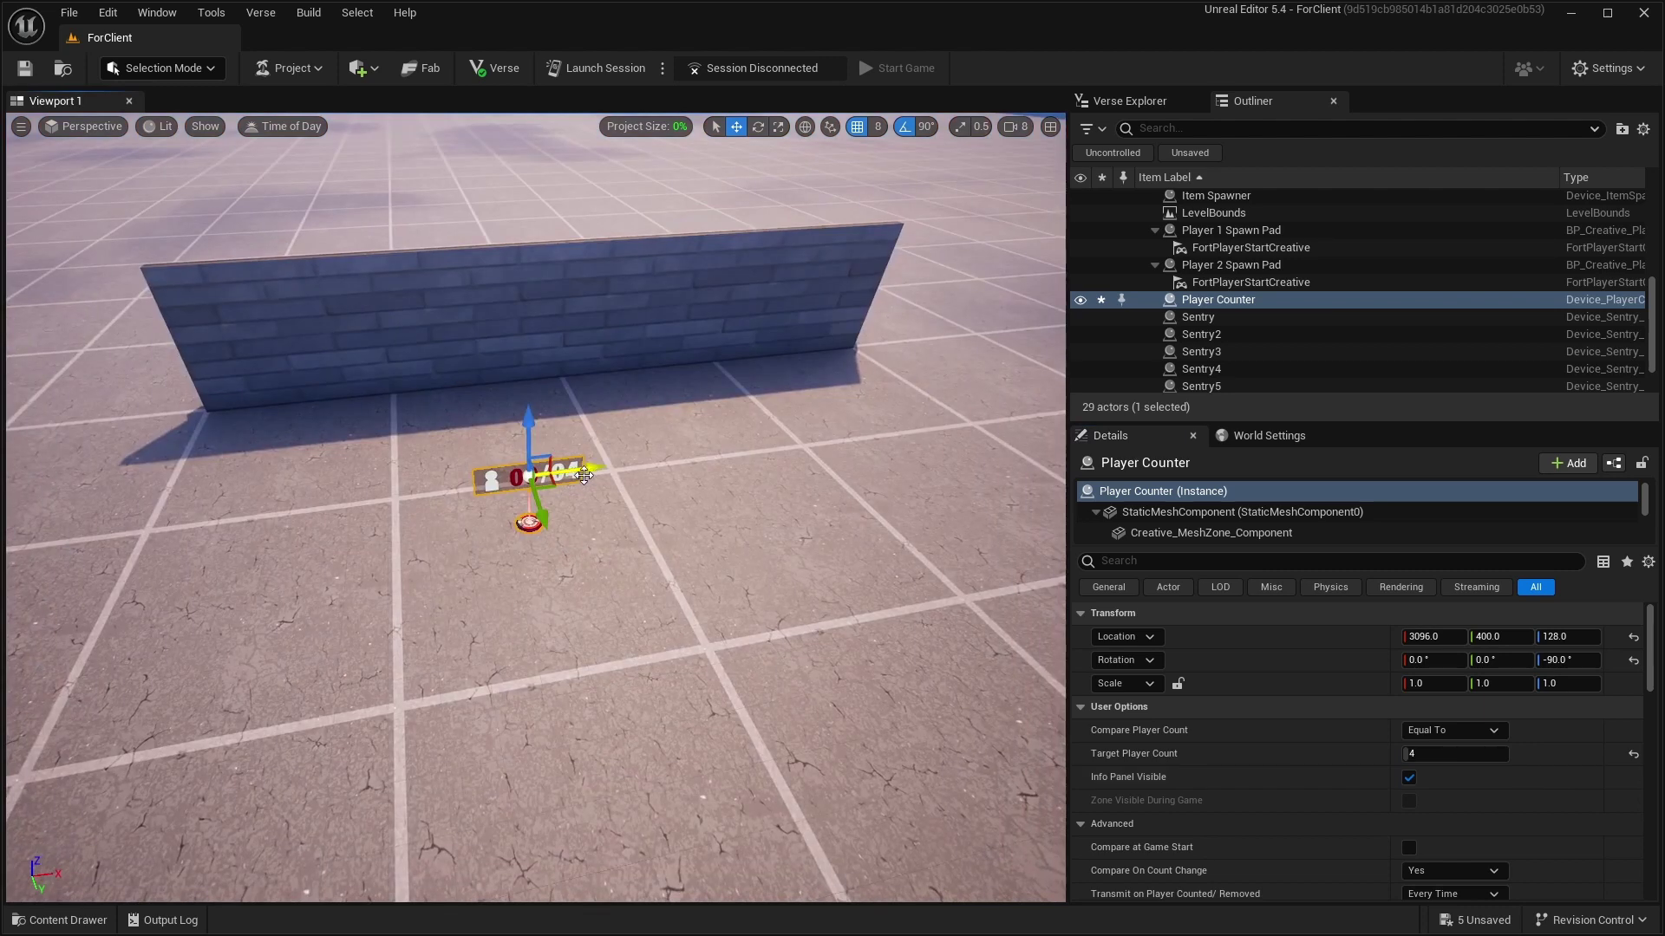
{"action": "left_click_drag", "start_coordinate": [583, 474], "coordinate": [341, 503]}
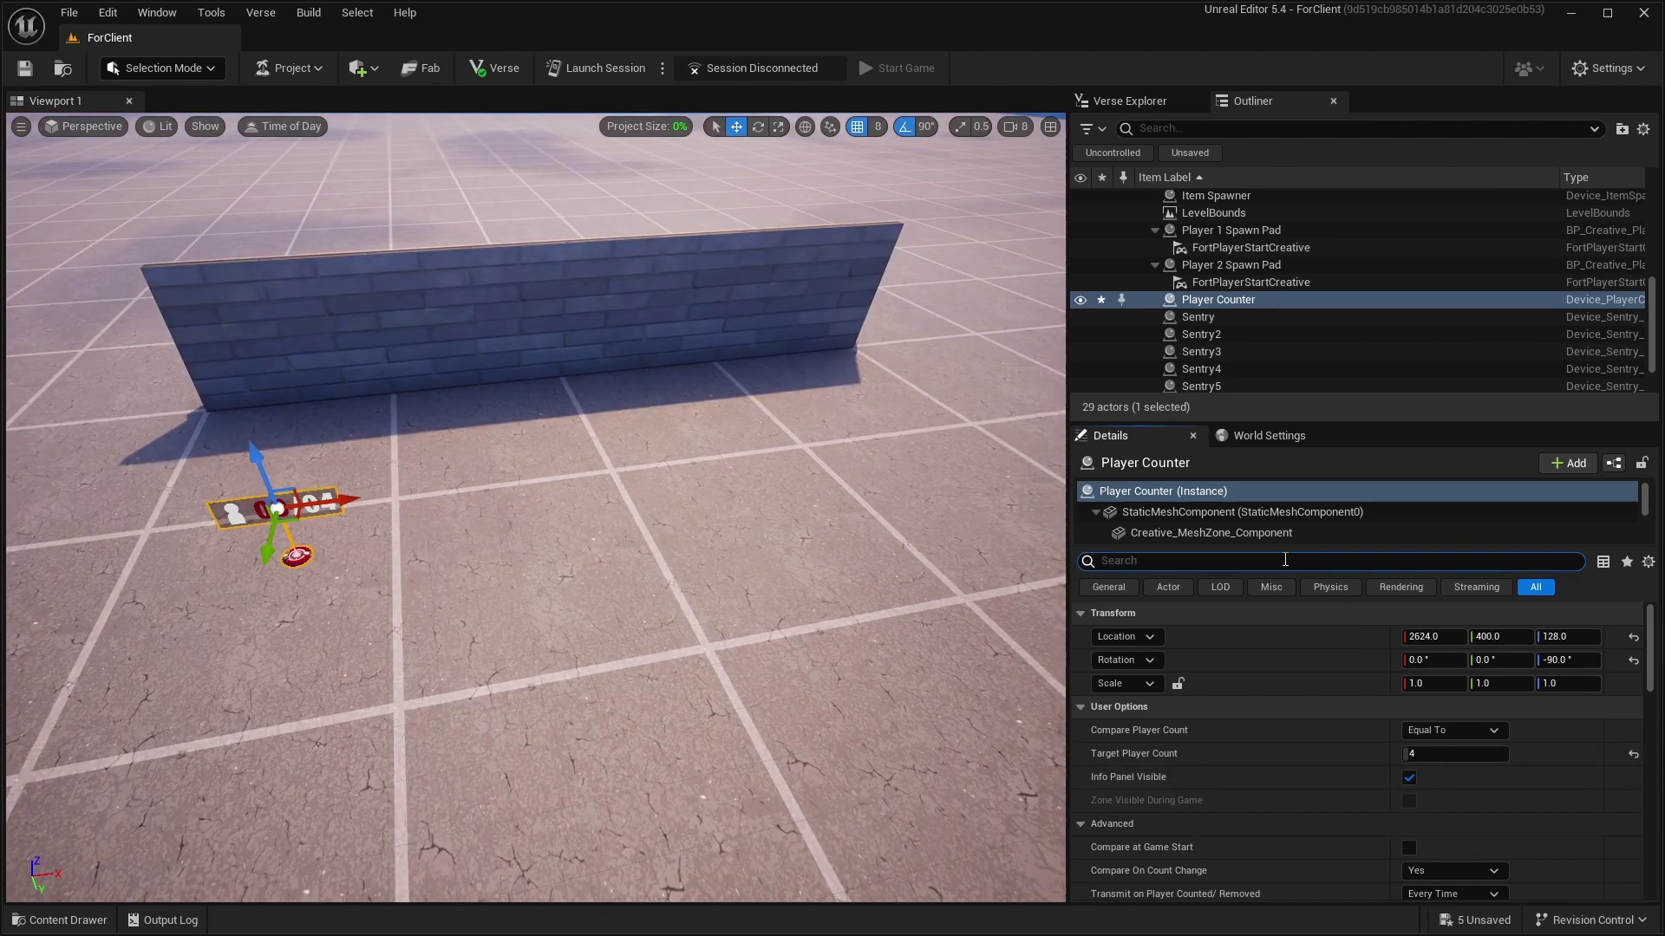
Enable Use Zone on the Player Counter and set its zone width, depth and height to 0.1 tiles.
{"action": "type", "text": "zone"}
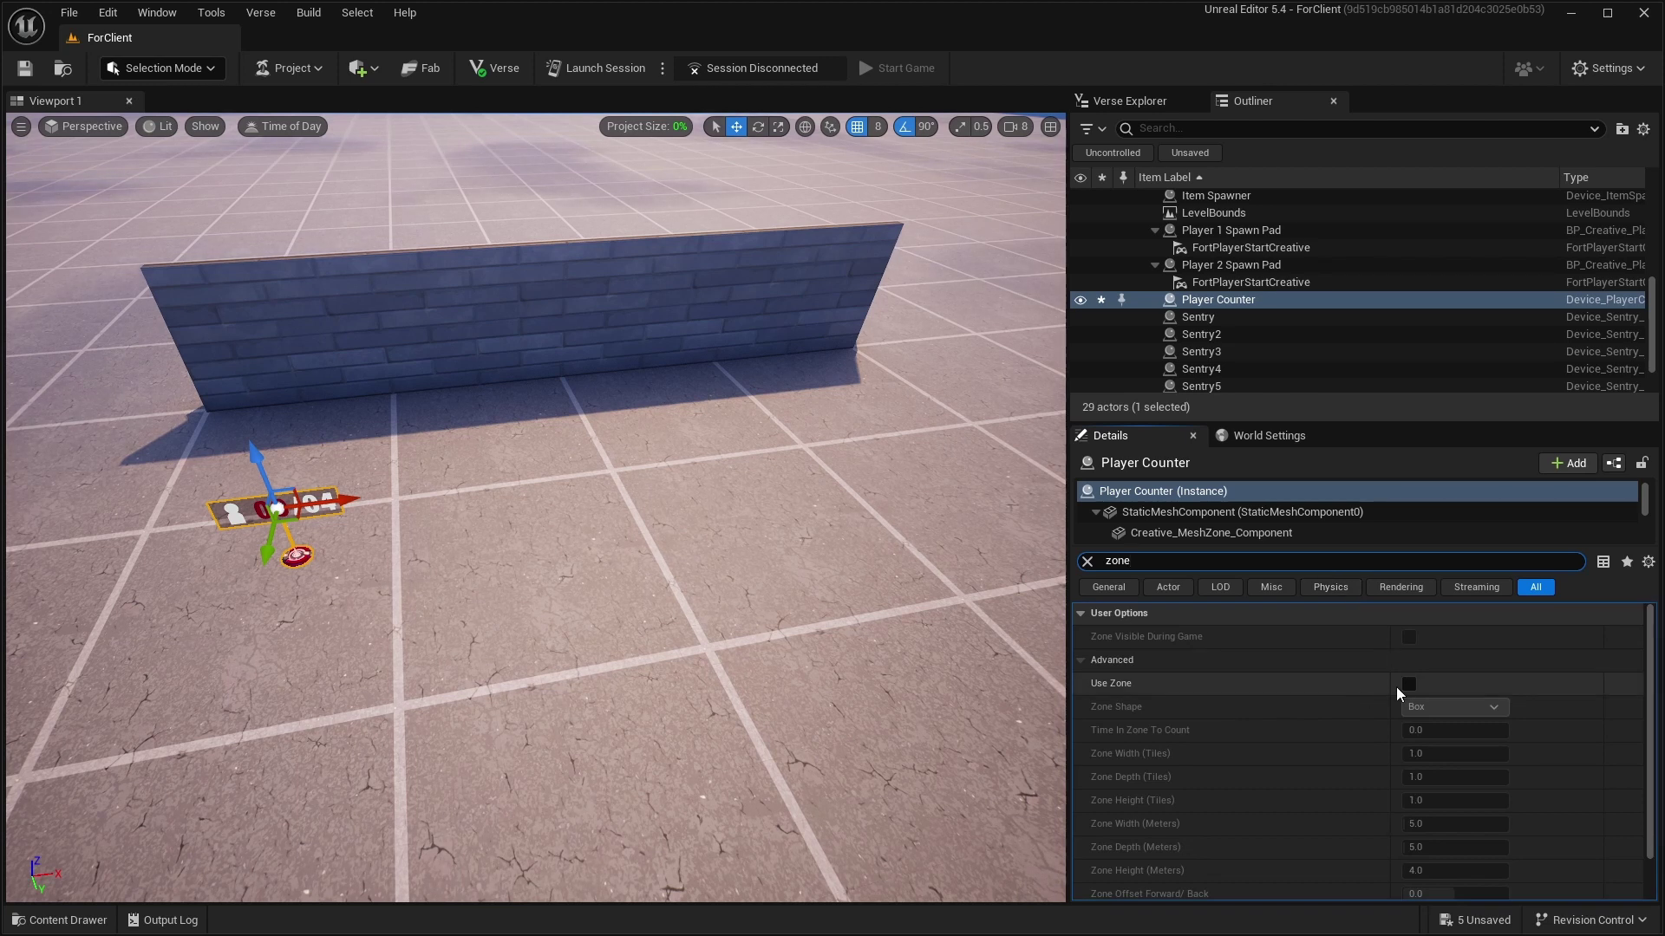
{"action": "left_click", "coordinate": [1409, 684]}
{"action": "left_click", "coordinate": [1422, 730]}
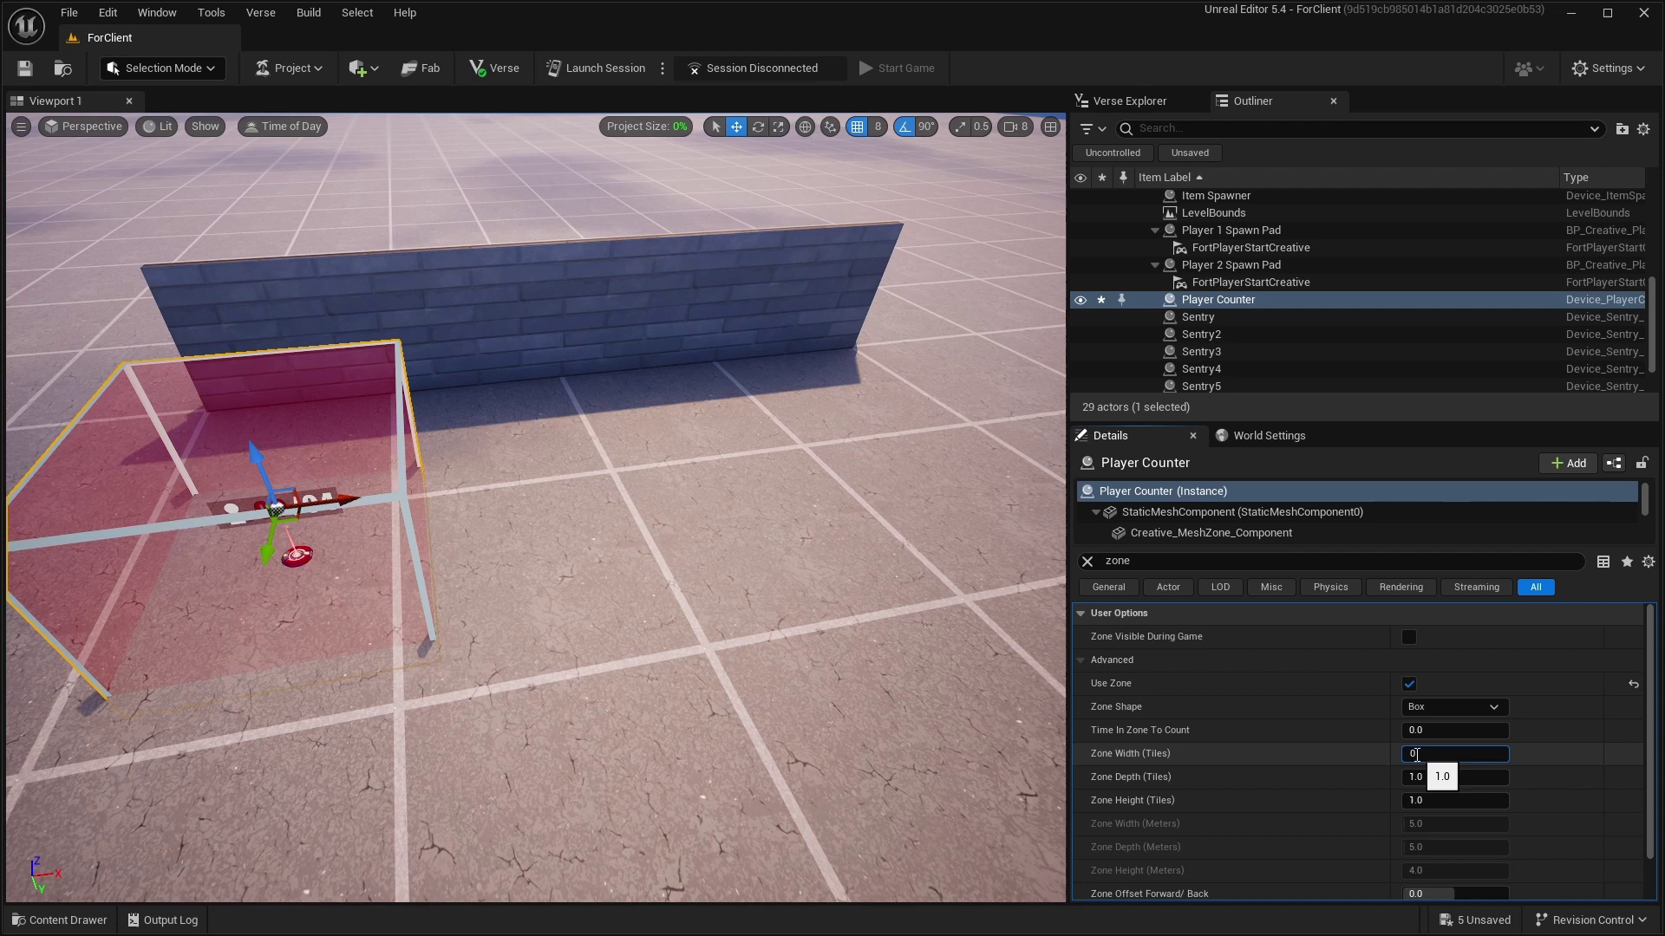
{"action": "left_click", "coordinate": [1415, 754]}
{"action": "type", "text": "0.1"}
{"action": "key", "text": "Return"}
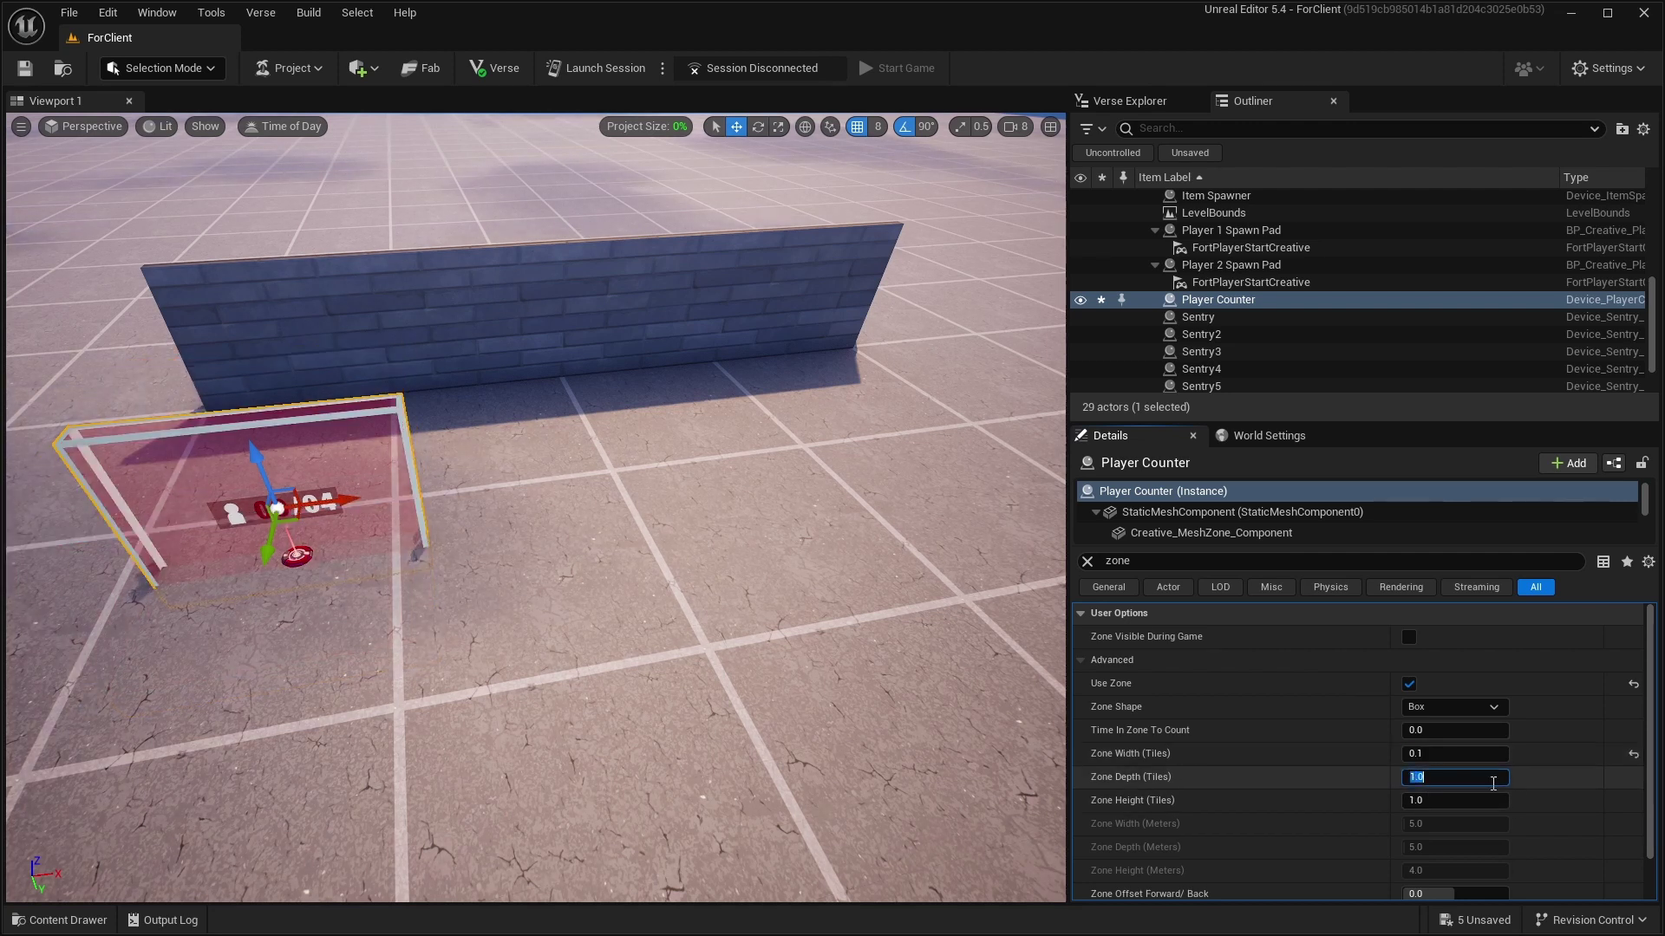
{"action": "left_click", "coordinate": [1493, 783]}
{"action": "type", "text": "0.1"}
{"action": "key", "text": "Return"}
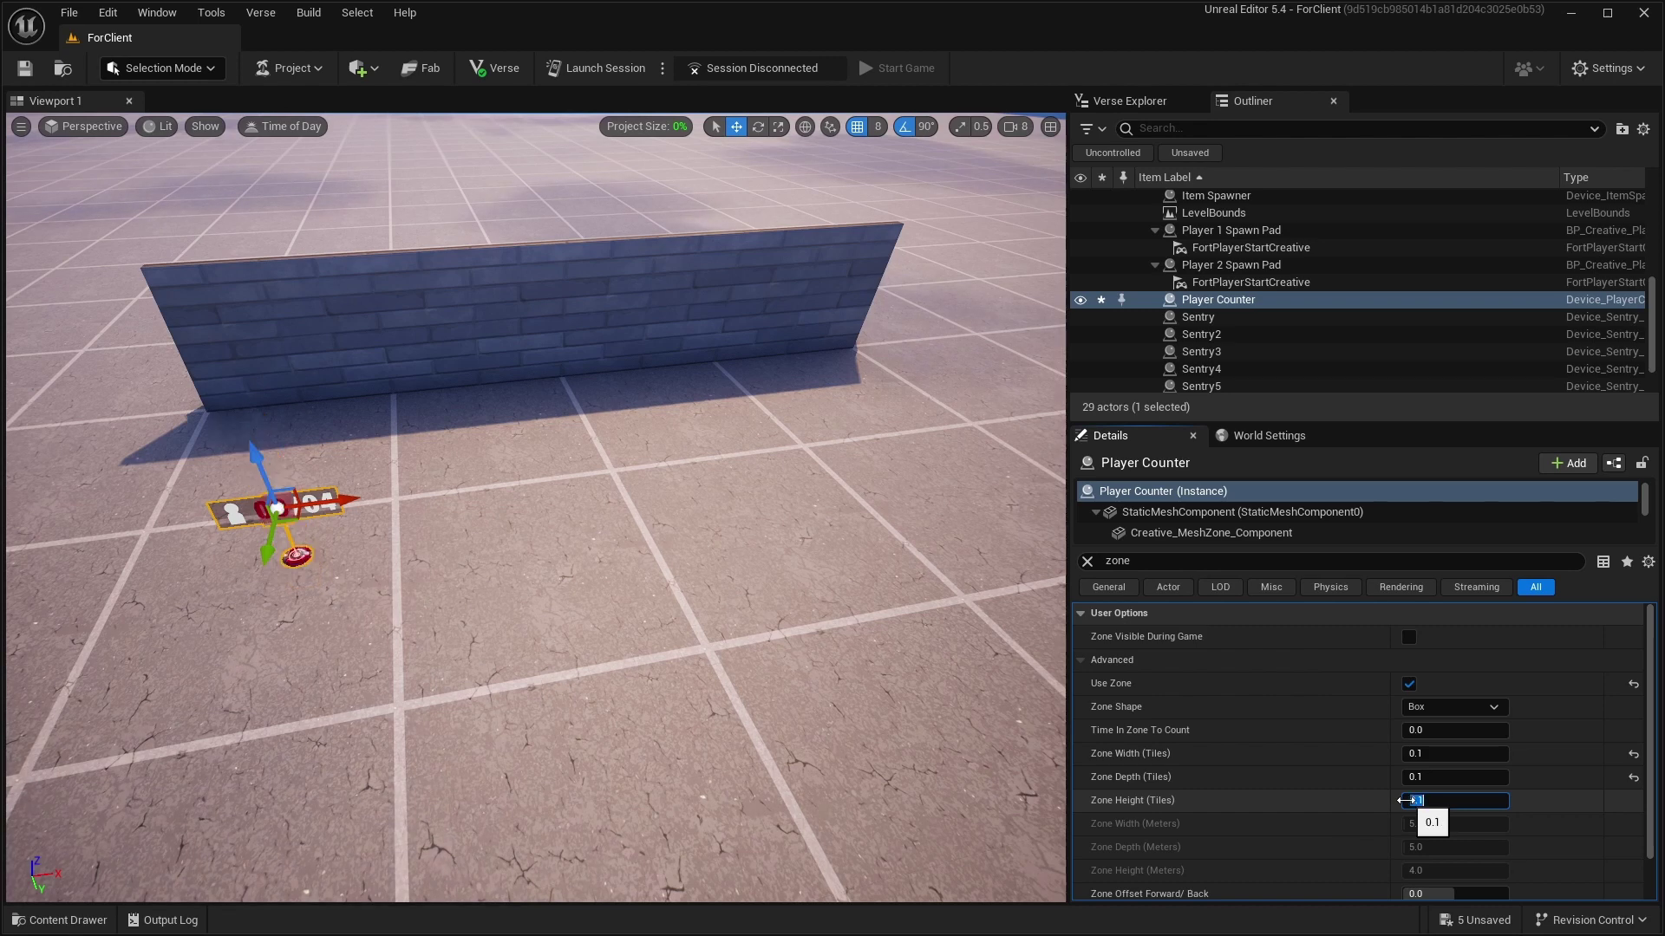
Move the Player Counter back against the face of the first wall segment.
{"action": "right_click_drag", "start_coordinate": [833, 607], "coordinate": [1058, 576]}
{"action": "key", "text": "a"}
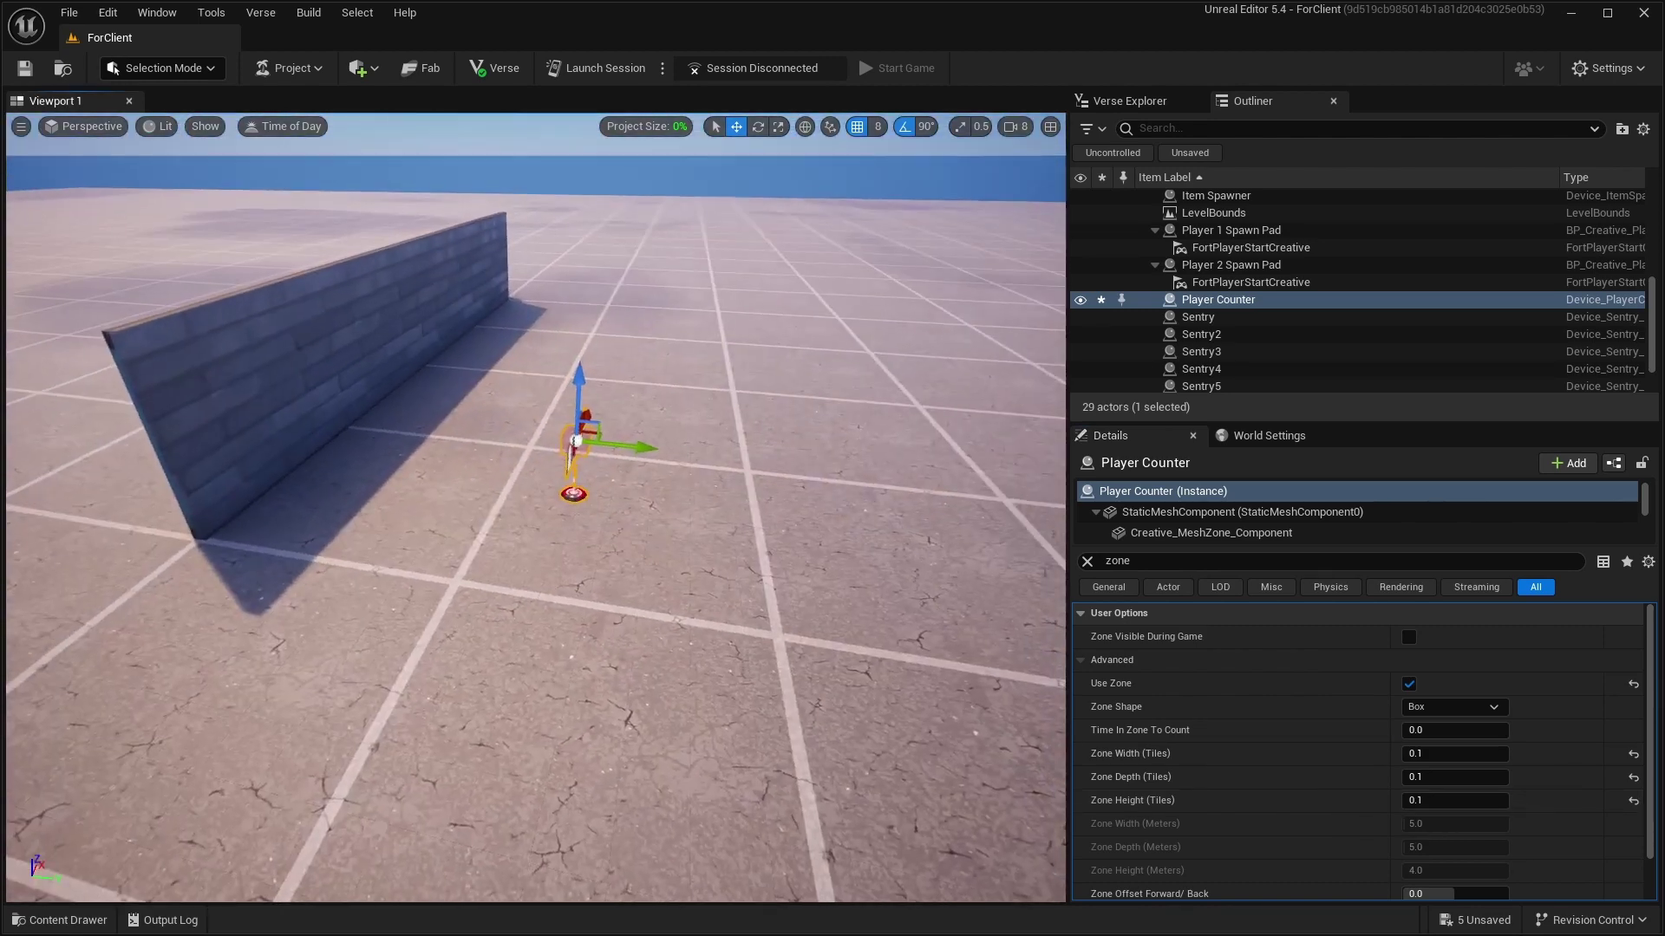
{"action": "key", "text": "d"}
{"action": "right_click_drag", "start_coordinate": [796, 815], "coordinate": [484, 771]}
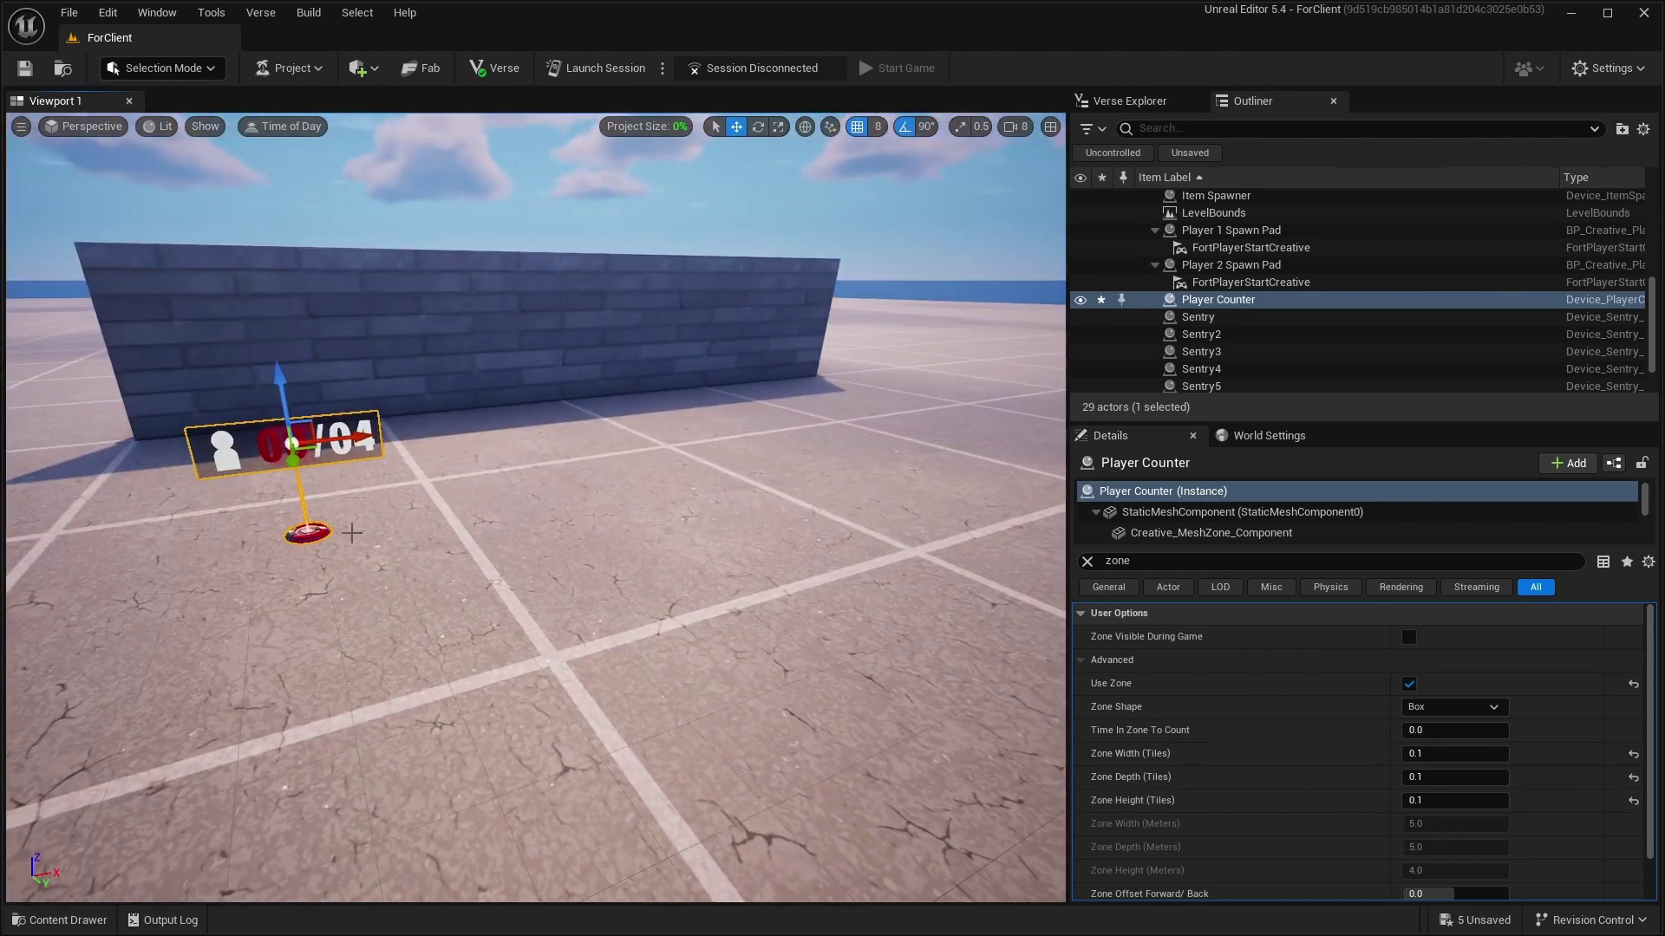
{"action": "left_click_drag", "start_coordinate": [270, 448], "coordinate": [208, 372]}
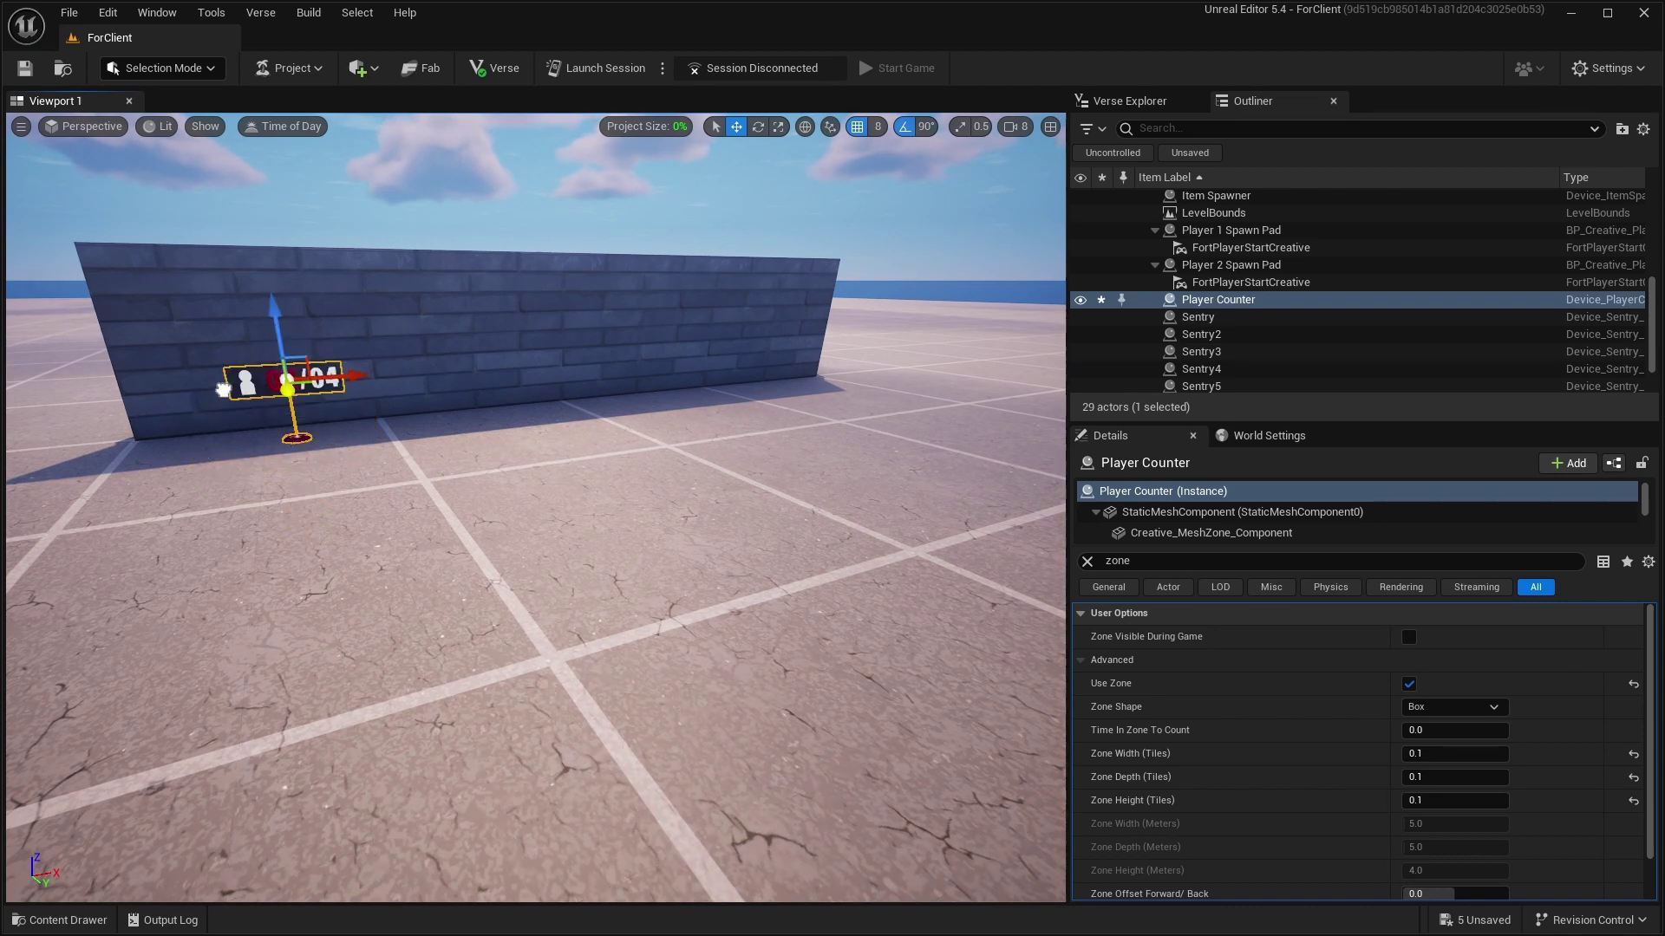
{"action": "right_click_drag", "start_coordinate": [385, 408], "coordinate": [317, 372]}
{"action": "key", "text": "w"}
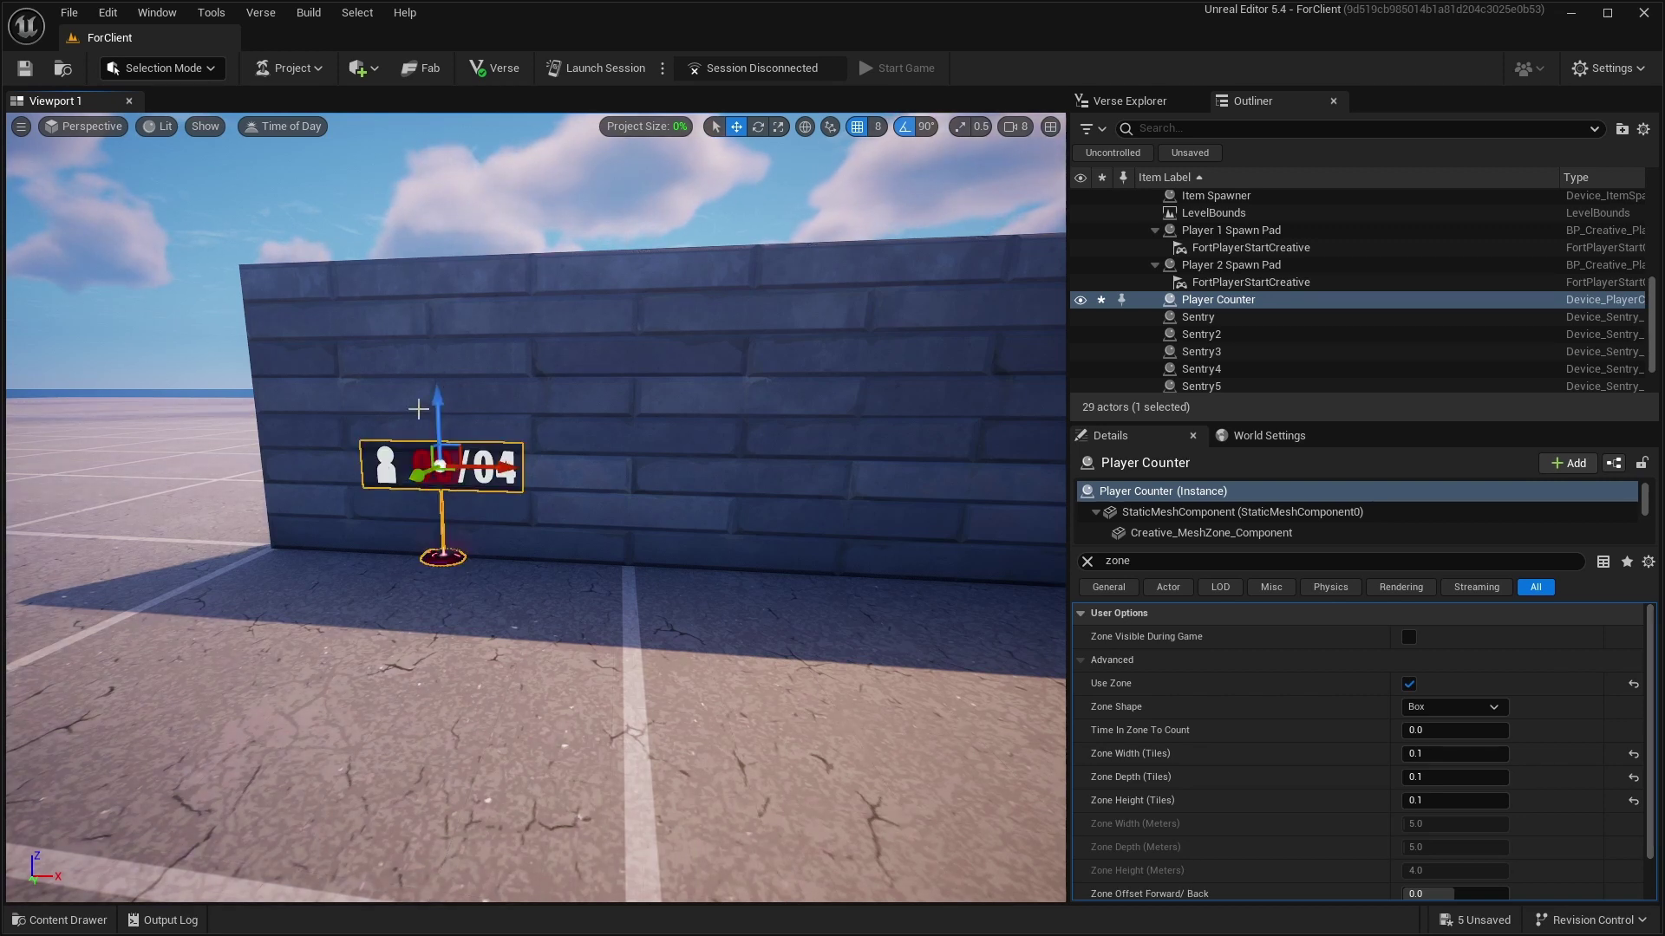
Duplicate the Player Counter three times along the wall so that each of the four segments has one.
{"action": "key", "text": "a"}
{"action": "right_click_drag", "start_coordinate": [441, 223], "coordinate": [598, 204]}
{"action": "right_click_drag", "start_coordinate": [524, 401], "coordinate": [628, 404]}
{"action": "key", "text": "s"}
{"action": "key", "text": "w"}
{"action": "key", "text": "s"}
{"action": "left_click_drag", "start_coordinate": [296, 436], "coordinate": [512, 434], "text": "alt"}
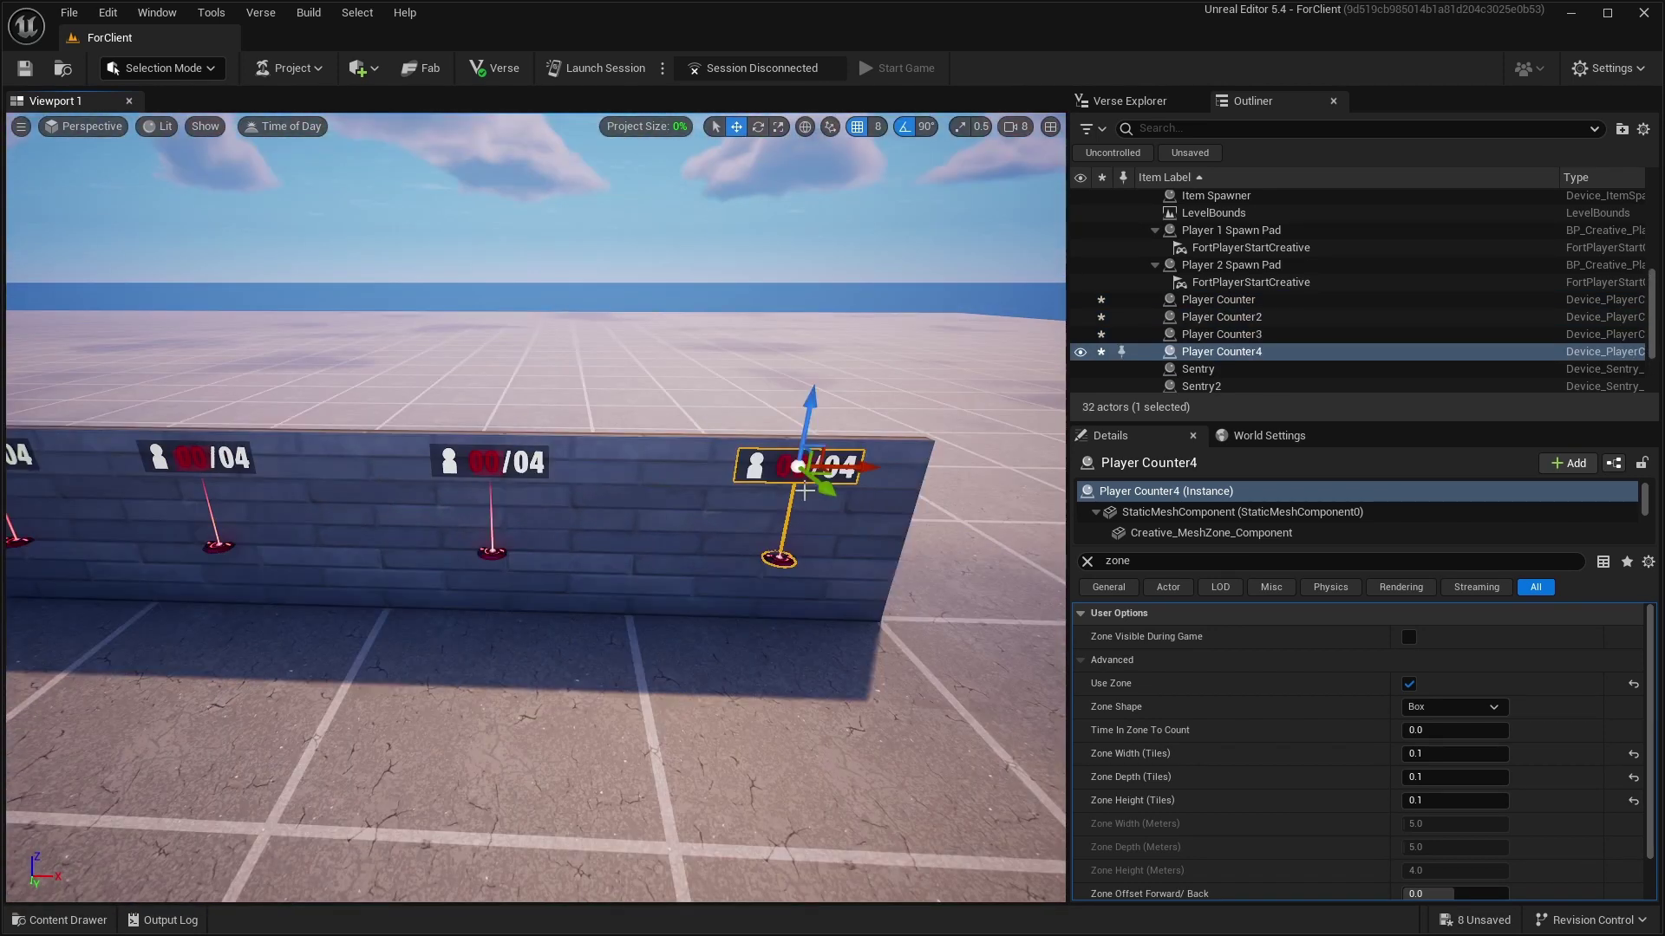
Search the Fortnite content for "item placer", place an Item Placer in front of the wall and clear its property filter.
{"action": "right_click_drag", "start_coordinate": [828, 478], "coordinate": [728, 511]}
{"action": "key", "text": "w"}
{"action": "key", "text": "s"}
{"action": "key", "text": "s"}
{"action": "left_click", "coordinate": [77, 917]}
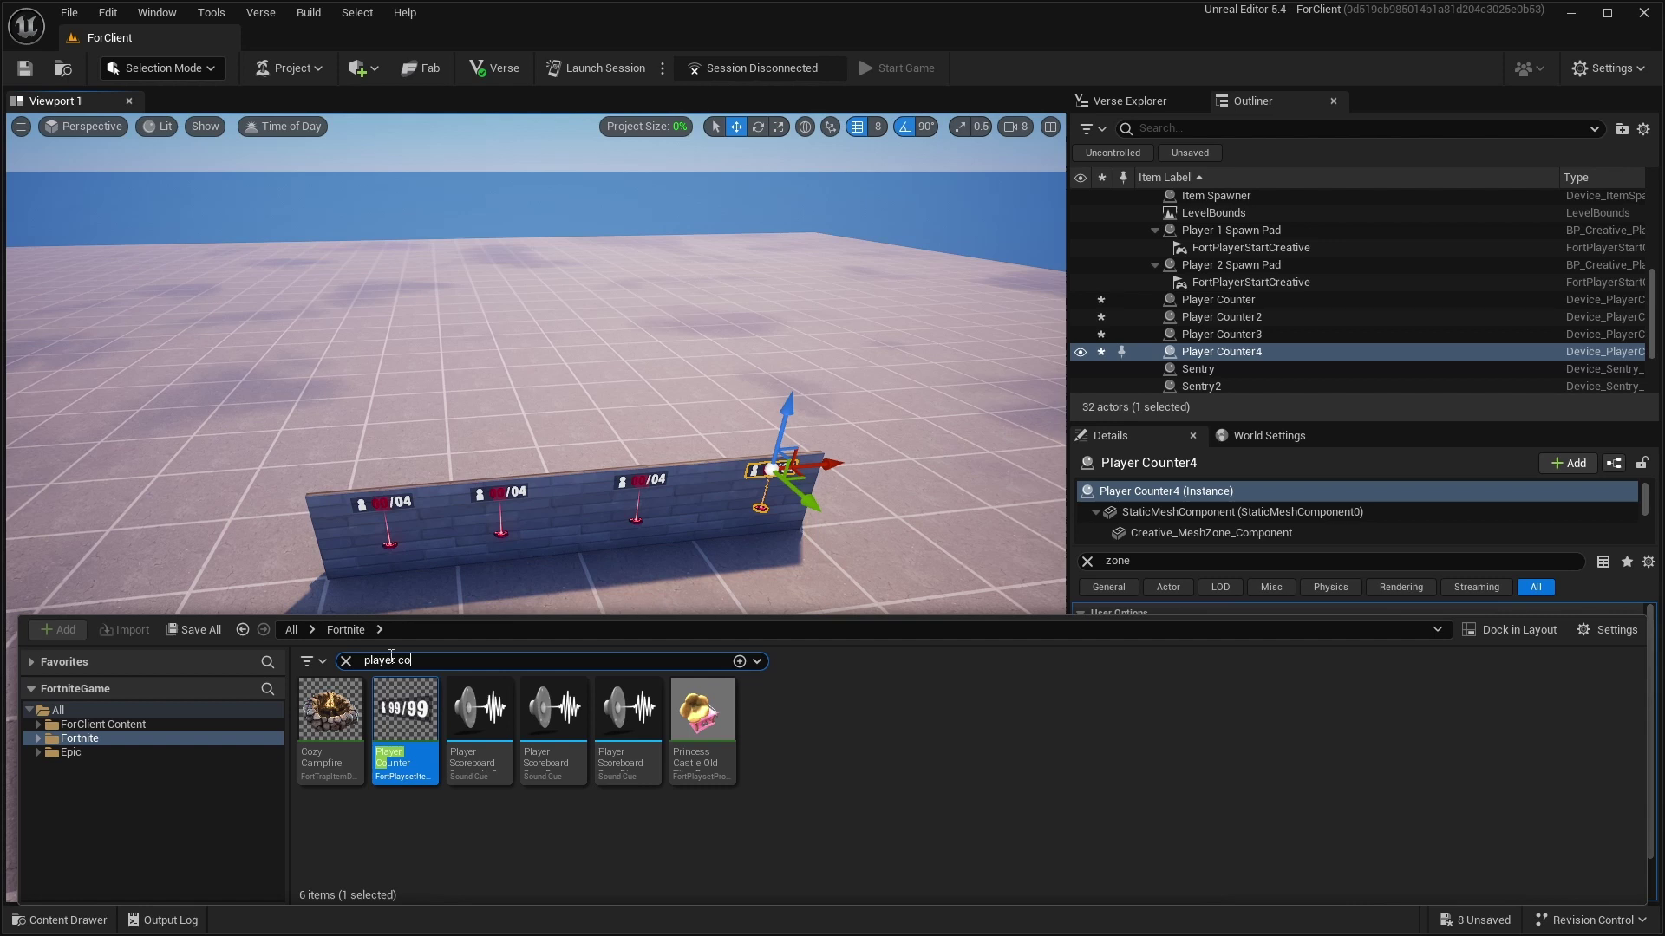
{"action": "key", "text": "ctrl+a"}
{"action": "type", "text": "item "}
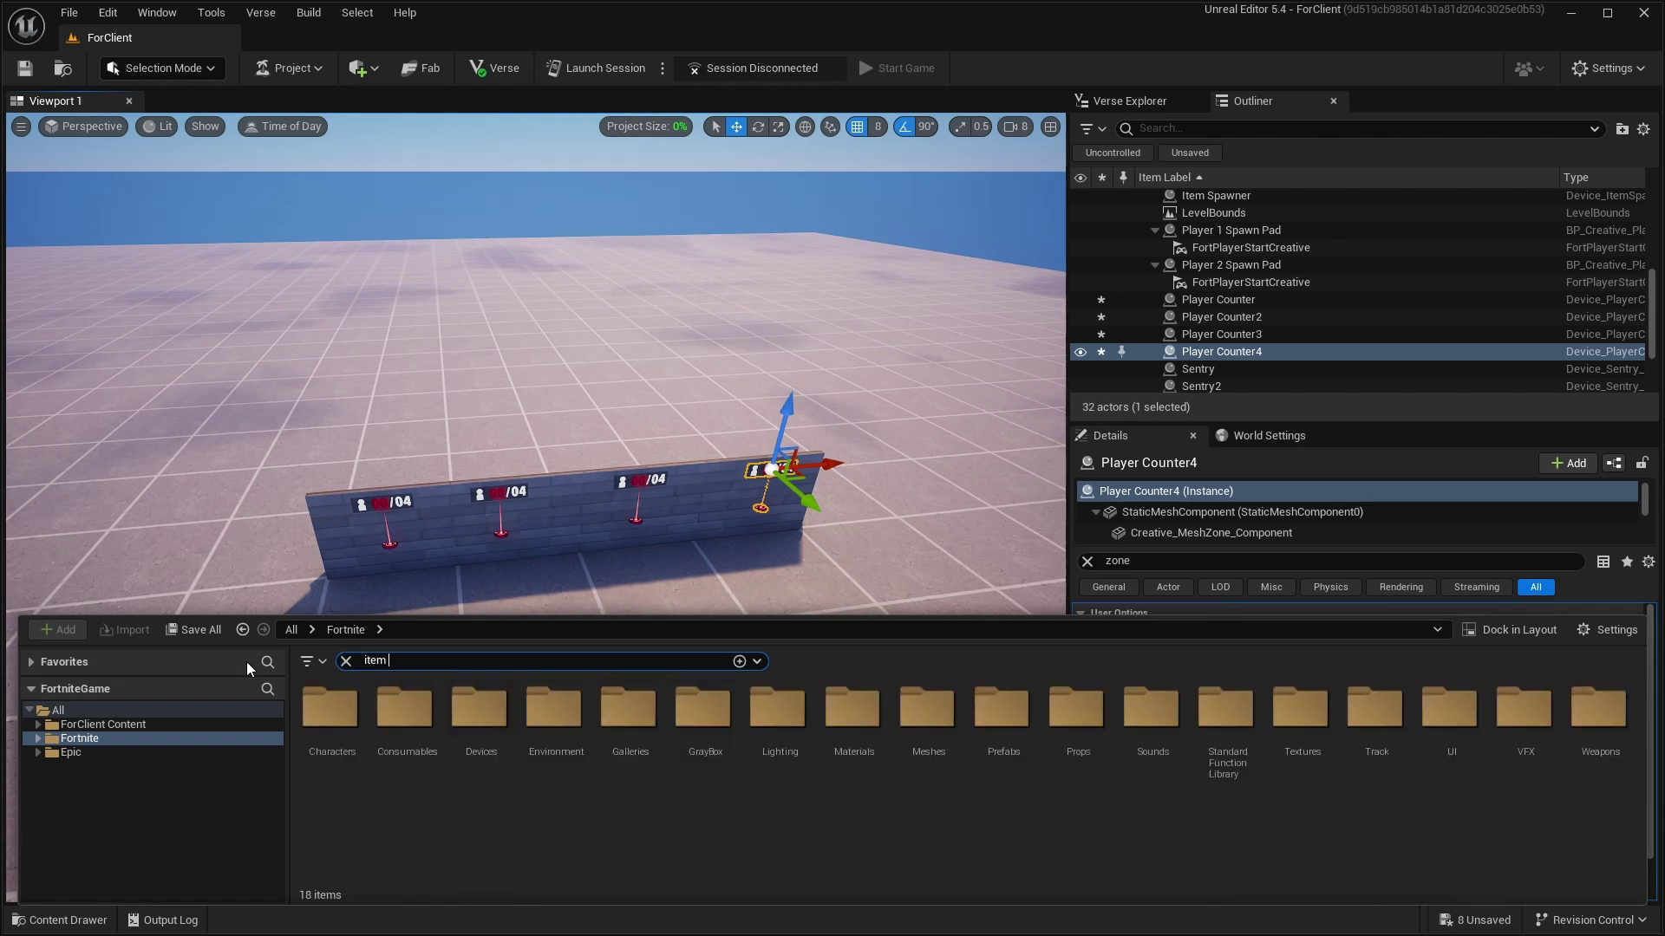
{"action": "type", "text": "placer"}
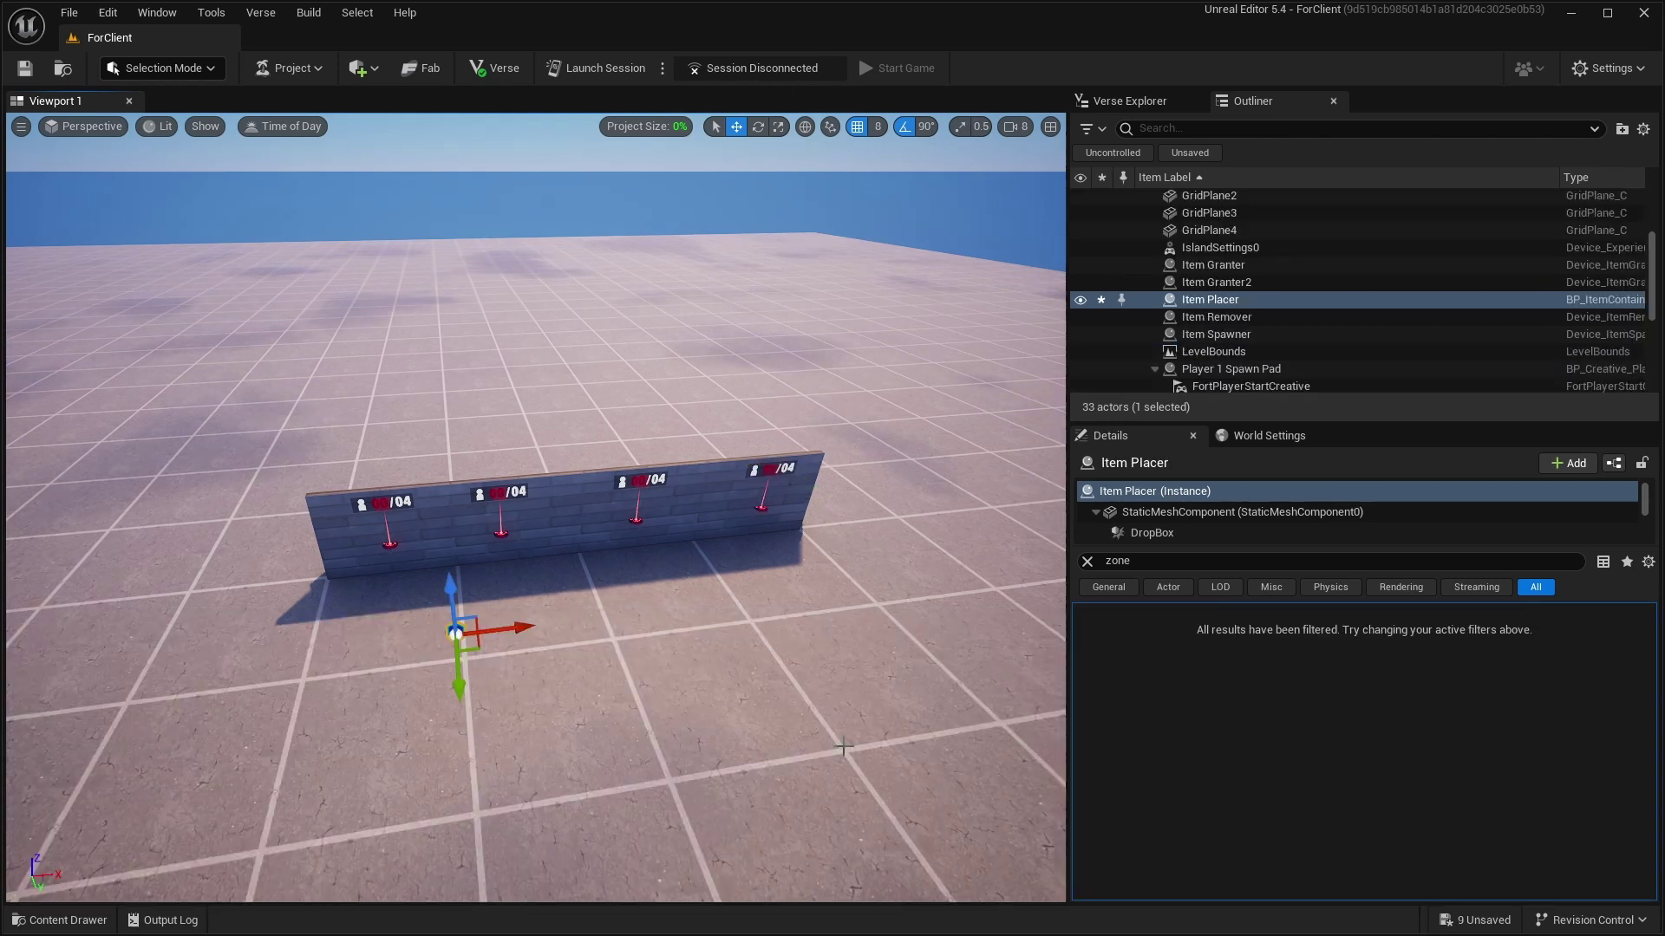
{"action": "left_click", "coordinate": [1087, 562]}
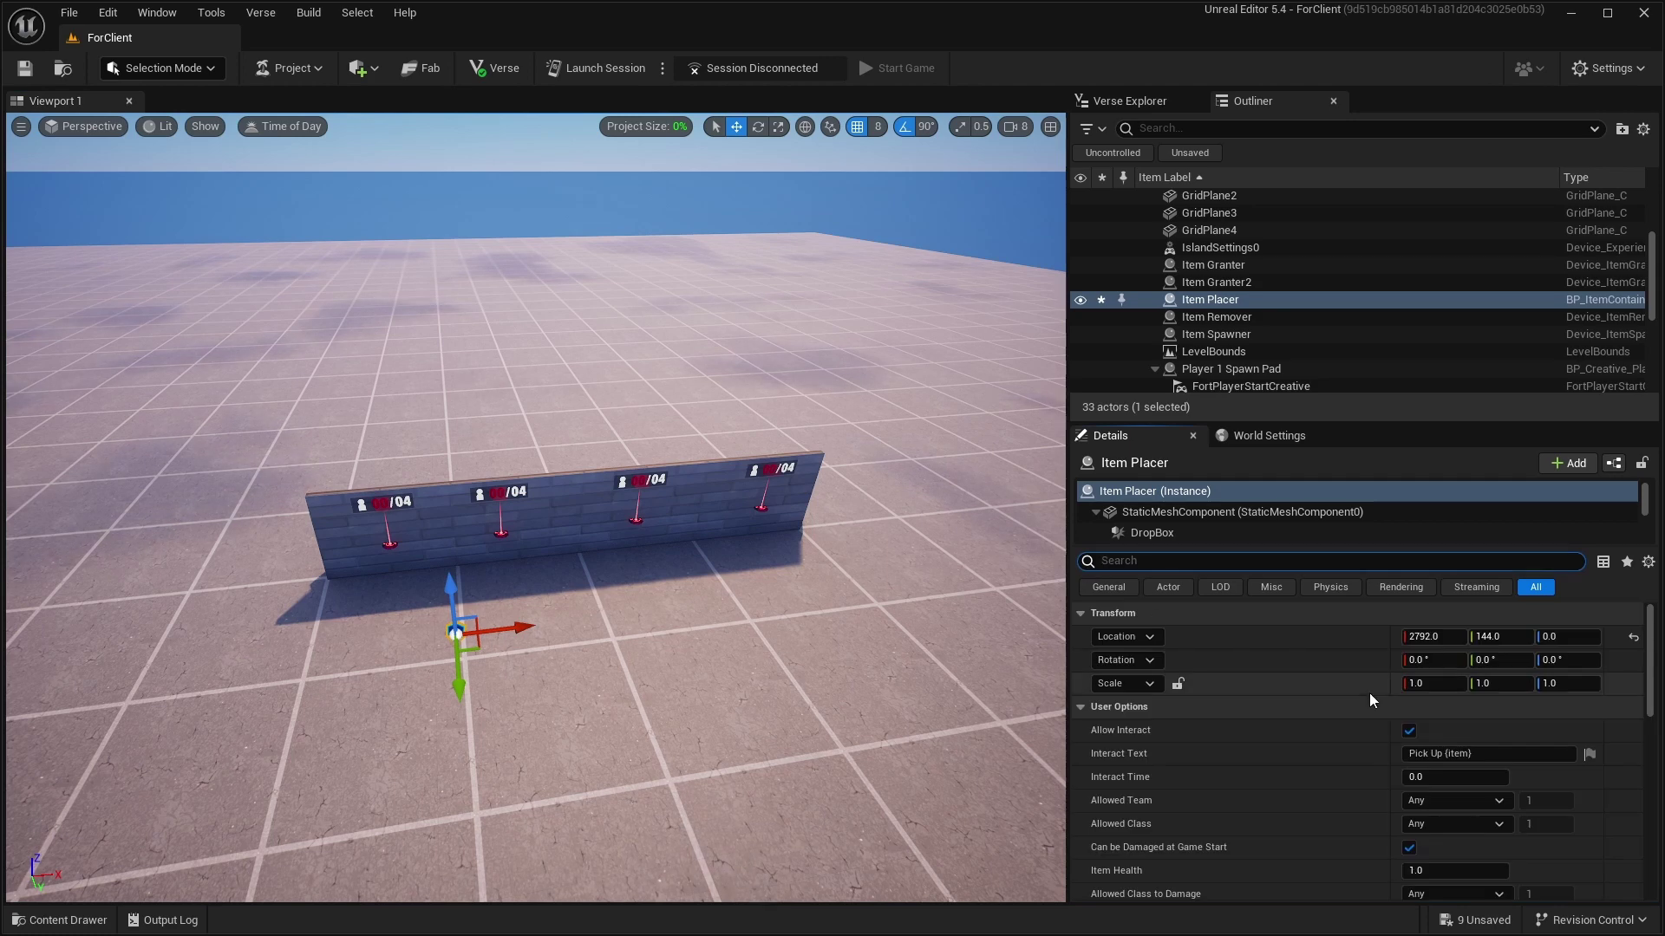
Search the Item Placer's item definitions for "shotgun" and assign Cerberus' Gatekeeper Shotgun.
{"action": "key", "text": "w"}
{"action": "mouse_move", "coordinate": [536, 508]}
{"action": "right_mouse_down"}
{"action": "mouse_move", "coordinate": [486, 538]}
{"action": "mouse_move", "coordinate": [495, 568]}
{"action": "mouse_move", "coordinate": [536, 507]}
{"action": "right_mouse_up"}
{"action": "key", "text": "s"}
{"action": "key", "text": "w"}
{"action": "key", "text": "s"}
{"action": "key", "text": "w"}
{"action": "right_click_drag", "start_coordinate": [926, 754], "coordinate": [929, 757]}
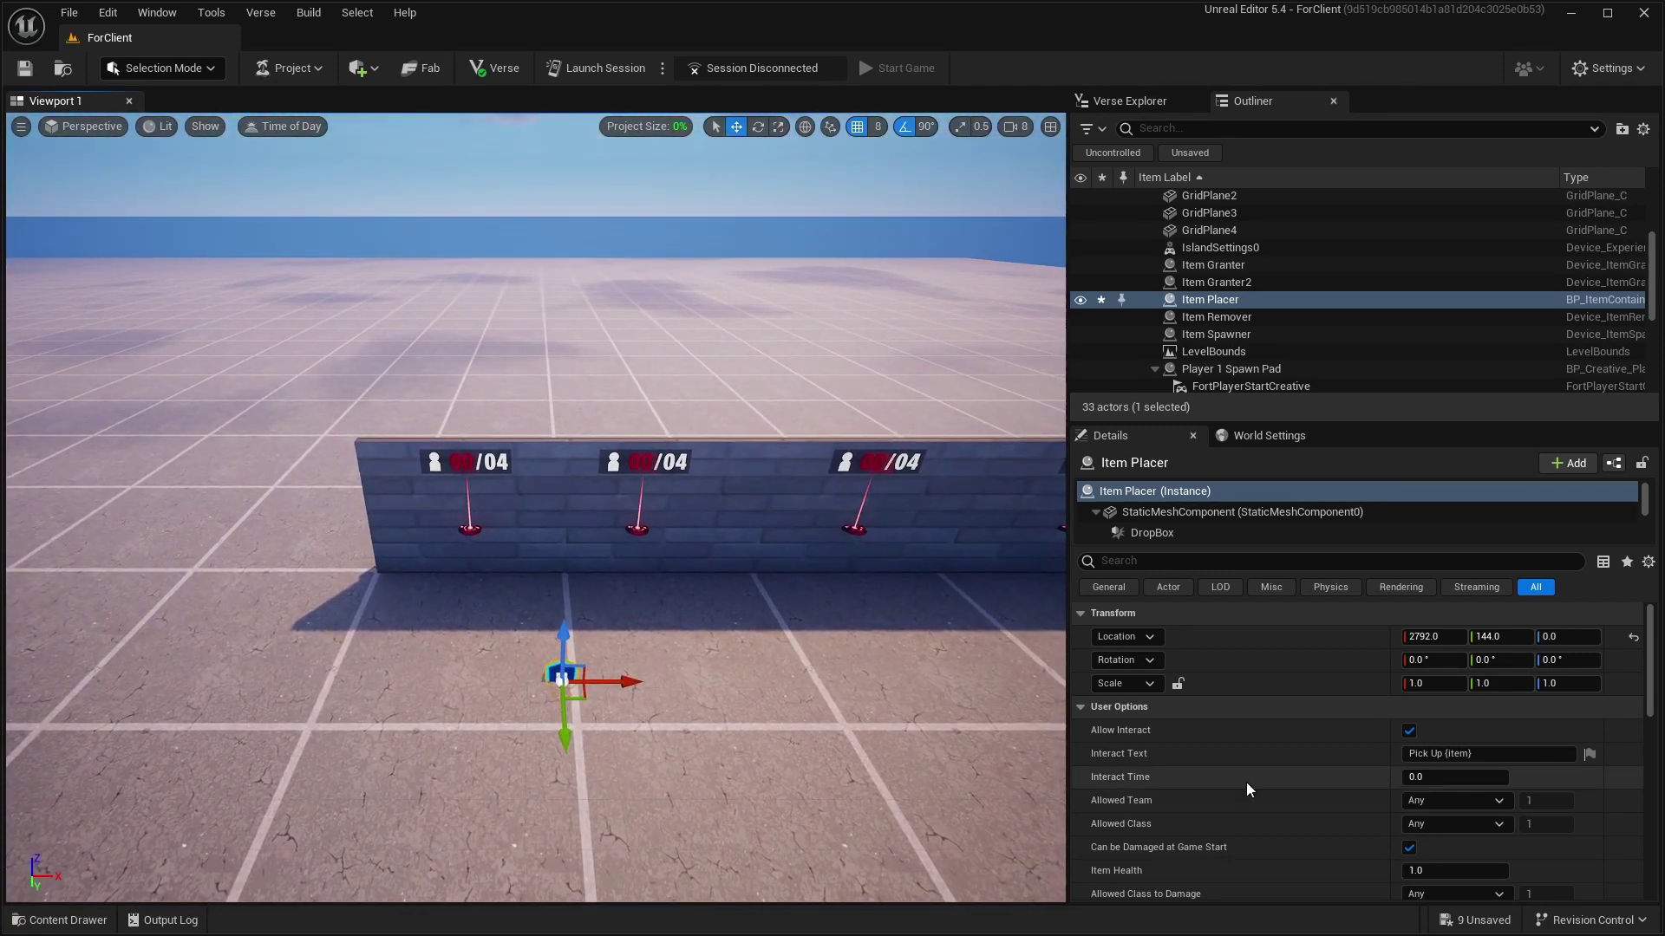
{"action": "scroll", "coordinate": [1460, 798], "scroll_direction": "down", "scroll_amount": 3}
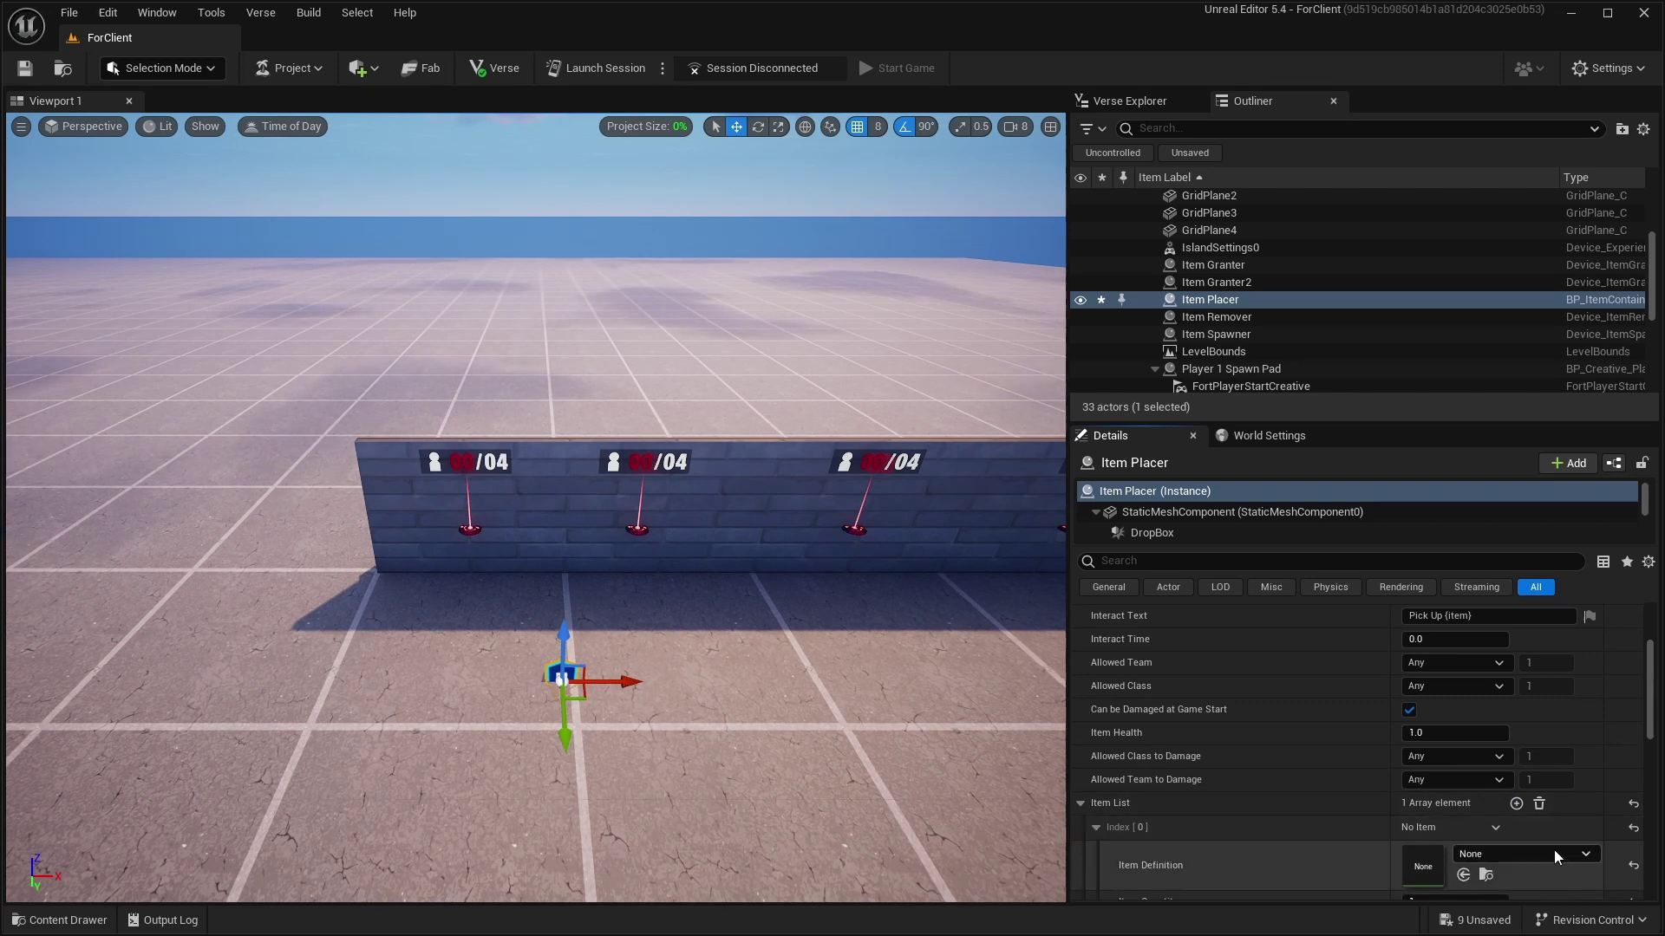
{"action": "left_click", "coordinate": [1553, 854]}
{"action": "type", "text": "hot"}
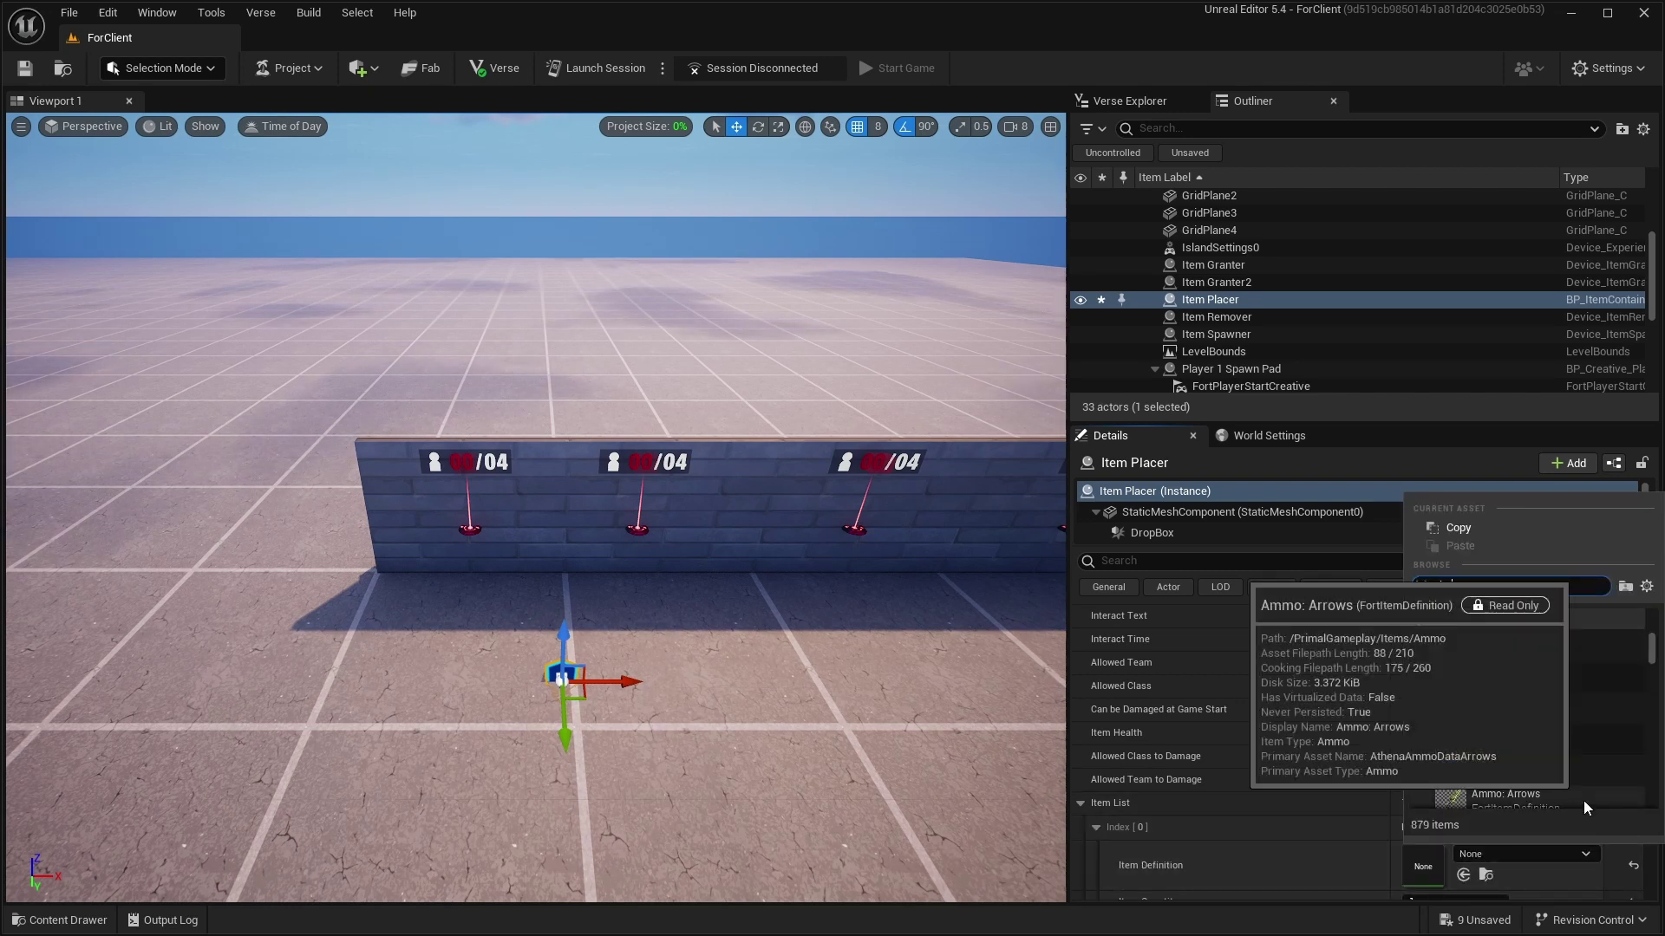
{"action": "key", "text": "BackSpace"}
{"action": "key", "text": "BackSpace"}
{"action": "key", "text": "BackSpace"}
{"action": "type", "text": "shotgun"}
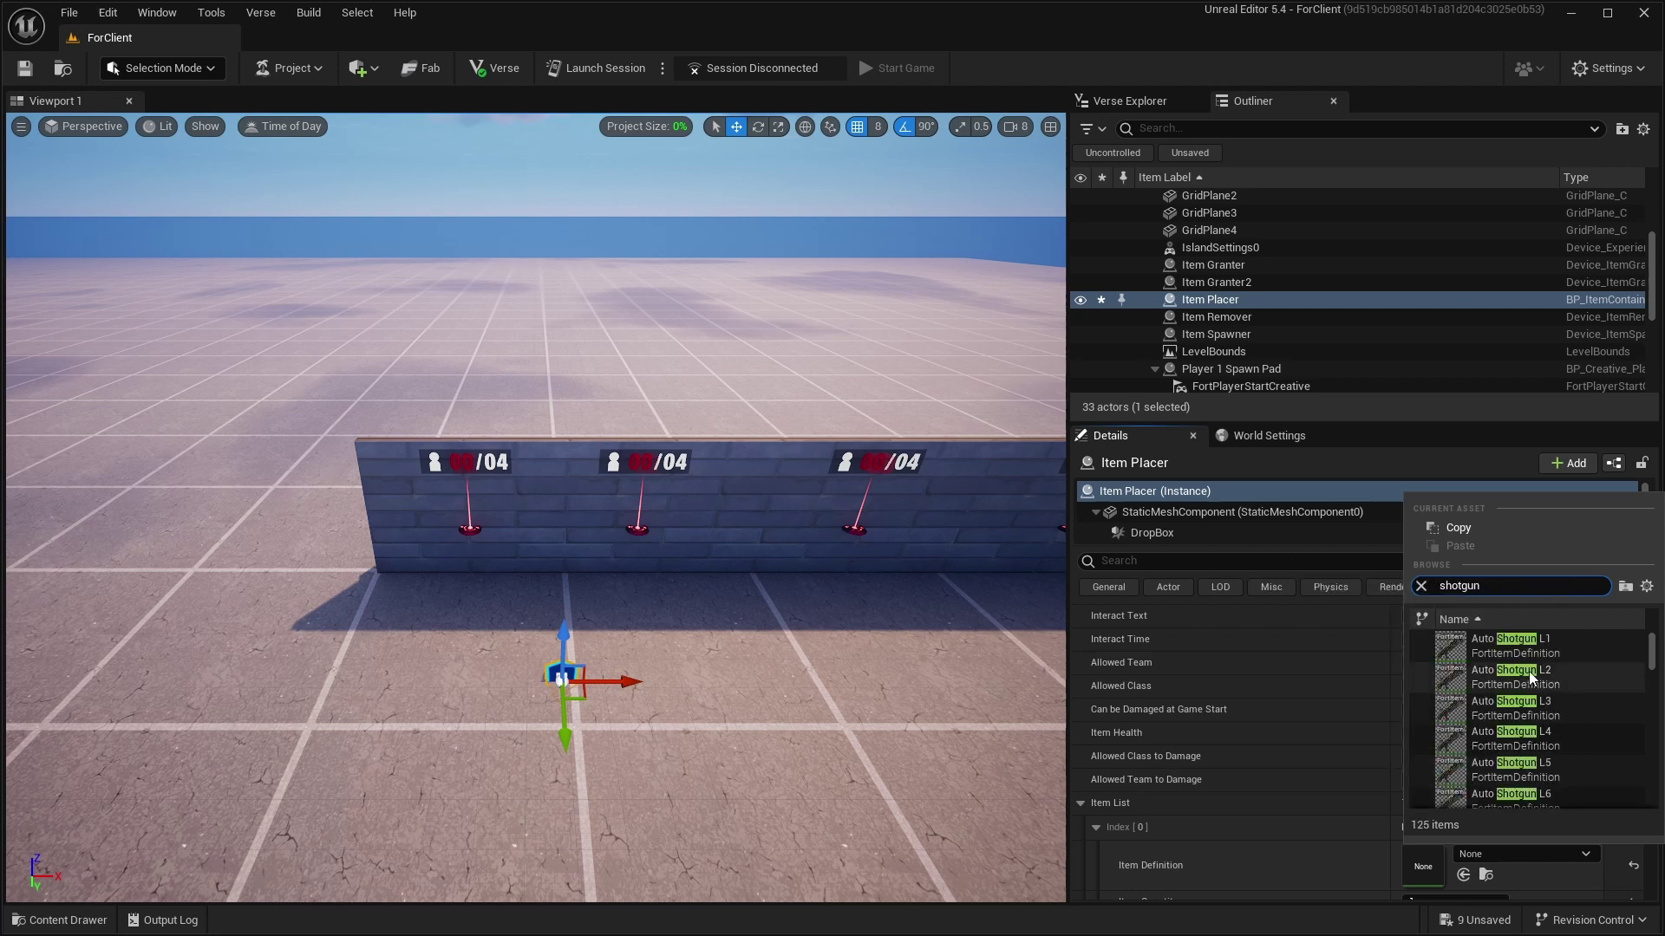
{"action": "scroll", "coordinate": [1541, 680], "scroll_direction": "down", "scroll_amount": 5}
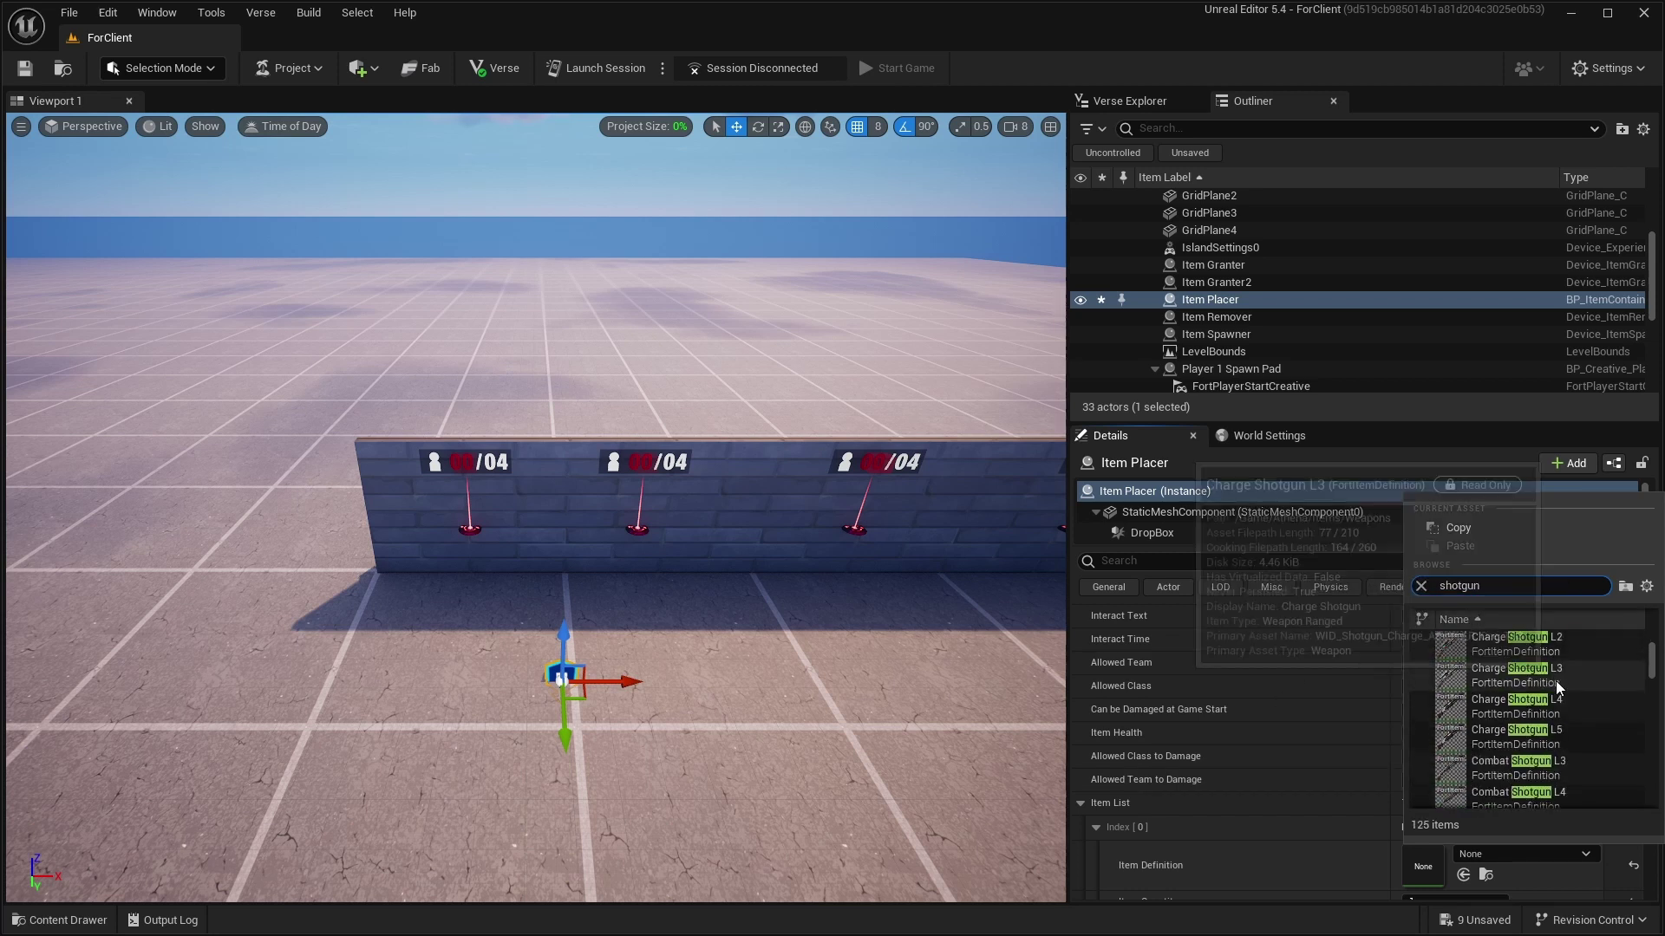
{"action": "scroll", "coordinate": [1552, 690], "scroll_direction": "up", "scroll_amount": 2}
{"action": "left_click", "coordinate": [1531, 700]}
Mount the Item Placer on the first wall segment below the counter, rotated -90° and scaled to about 2.08.
{"action": "right_click_drag", "start_coordinate": [774, 712], "coordinate": [937, 668]}
{"action": "key", "text": "w"}
{"action": "key", "text": "s"}
{"action": "key", "text": "w"}
{"action": "right_click_drag", "start_coordinate": [628, 636], "coordinate": [628, 636]}
{"action": "key", "text": "e"}
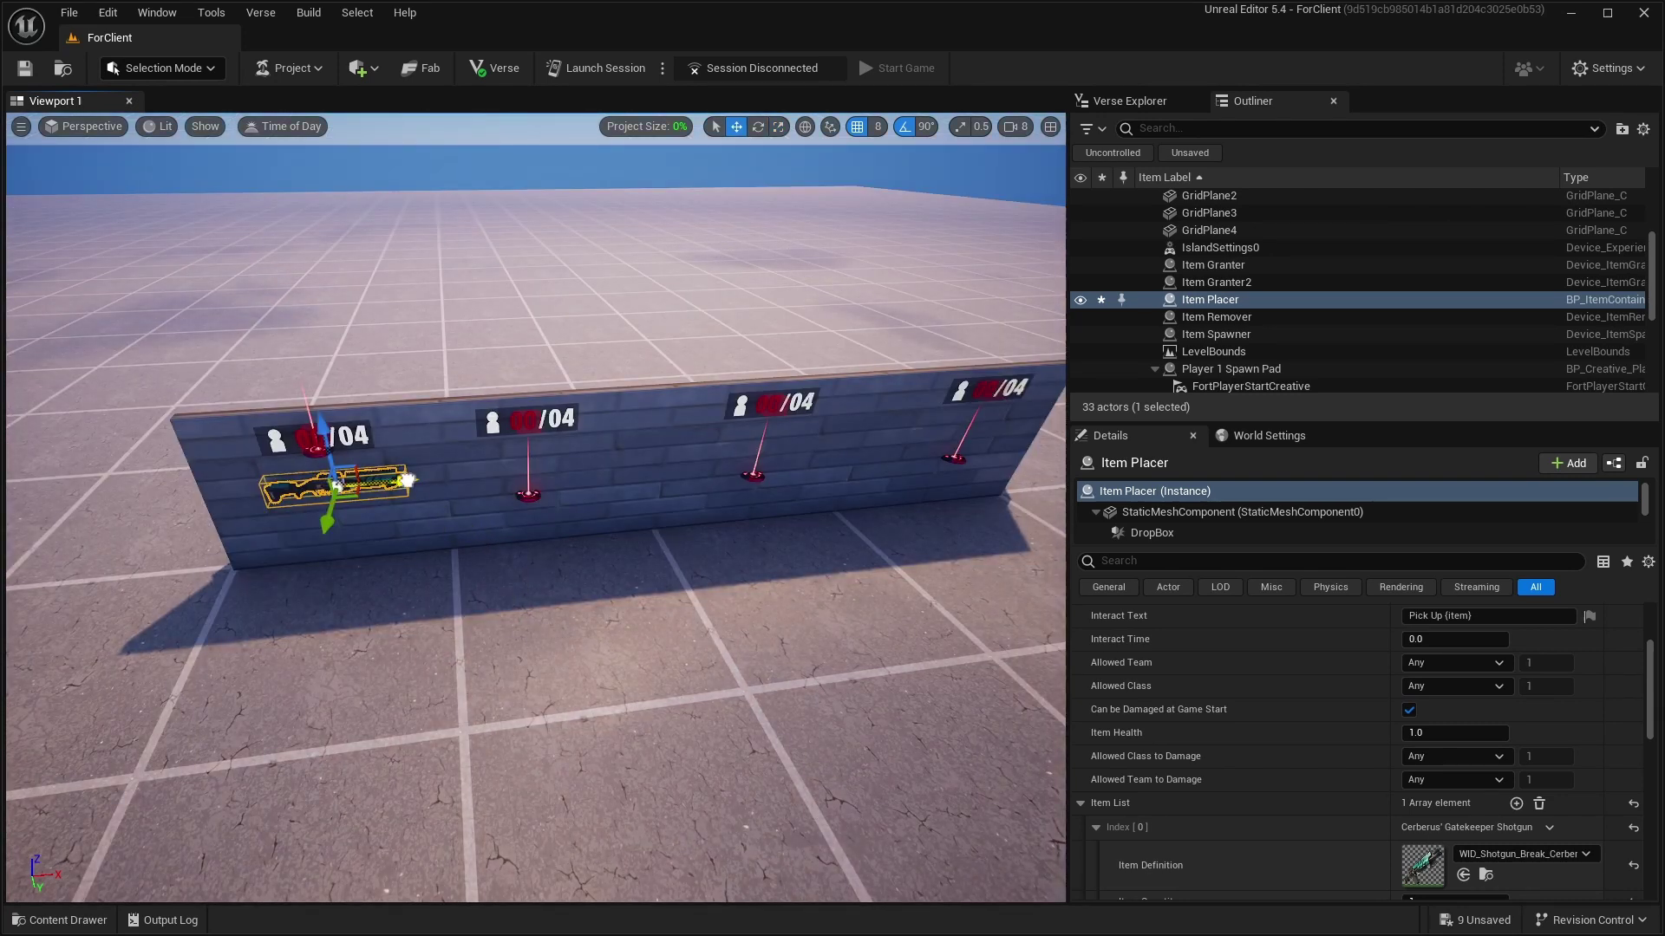
Duplicate the Item Placer onto the other three wall segments and give the second and third different shotguns, with Enhanced Havoc Shotgun on the third.
{"action": "left_click_drag", "start_coordinate": [406, 479], "coordinate": [1045, 414], "text": "alt"}
{"action": "right_click_drag", "start_coordinate": [1045, 414], "coordinate": [1045, 414]}
{"action": "right_click_drag", "start_coordinate": [997, 468], "coordinate": [538, 361]}
{"action": "left_click", "coordinate": [538, 361]}
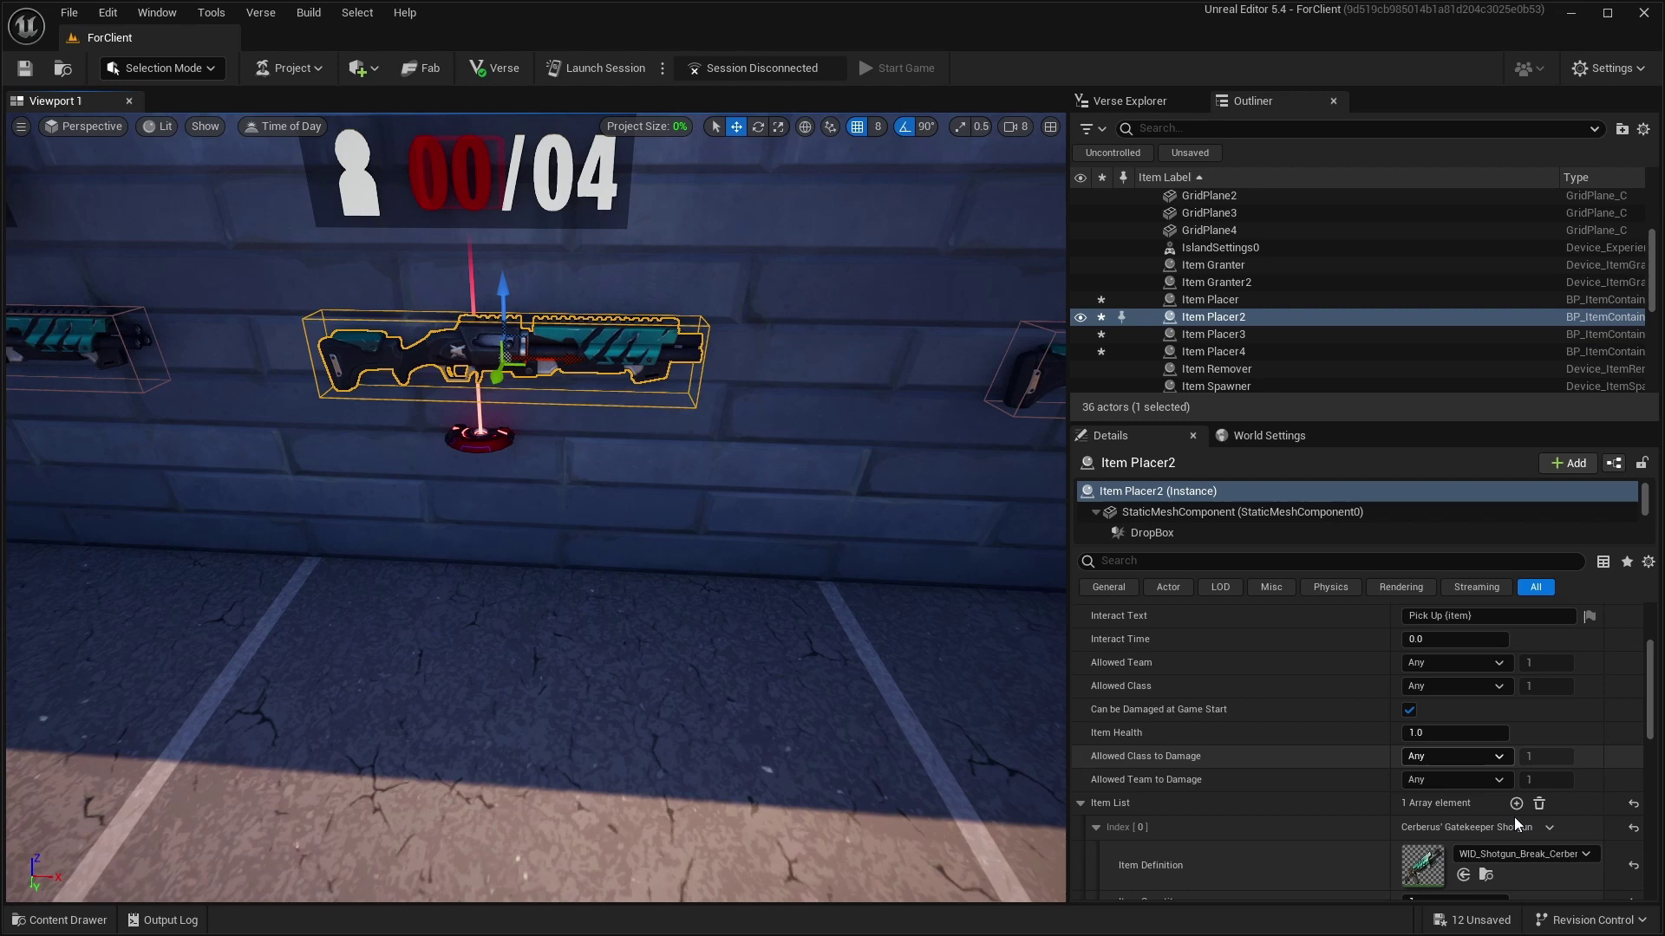
{"action": "left_click", "coordinate": [1542, 857]}
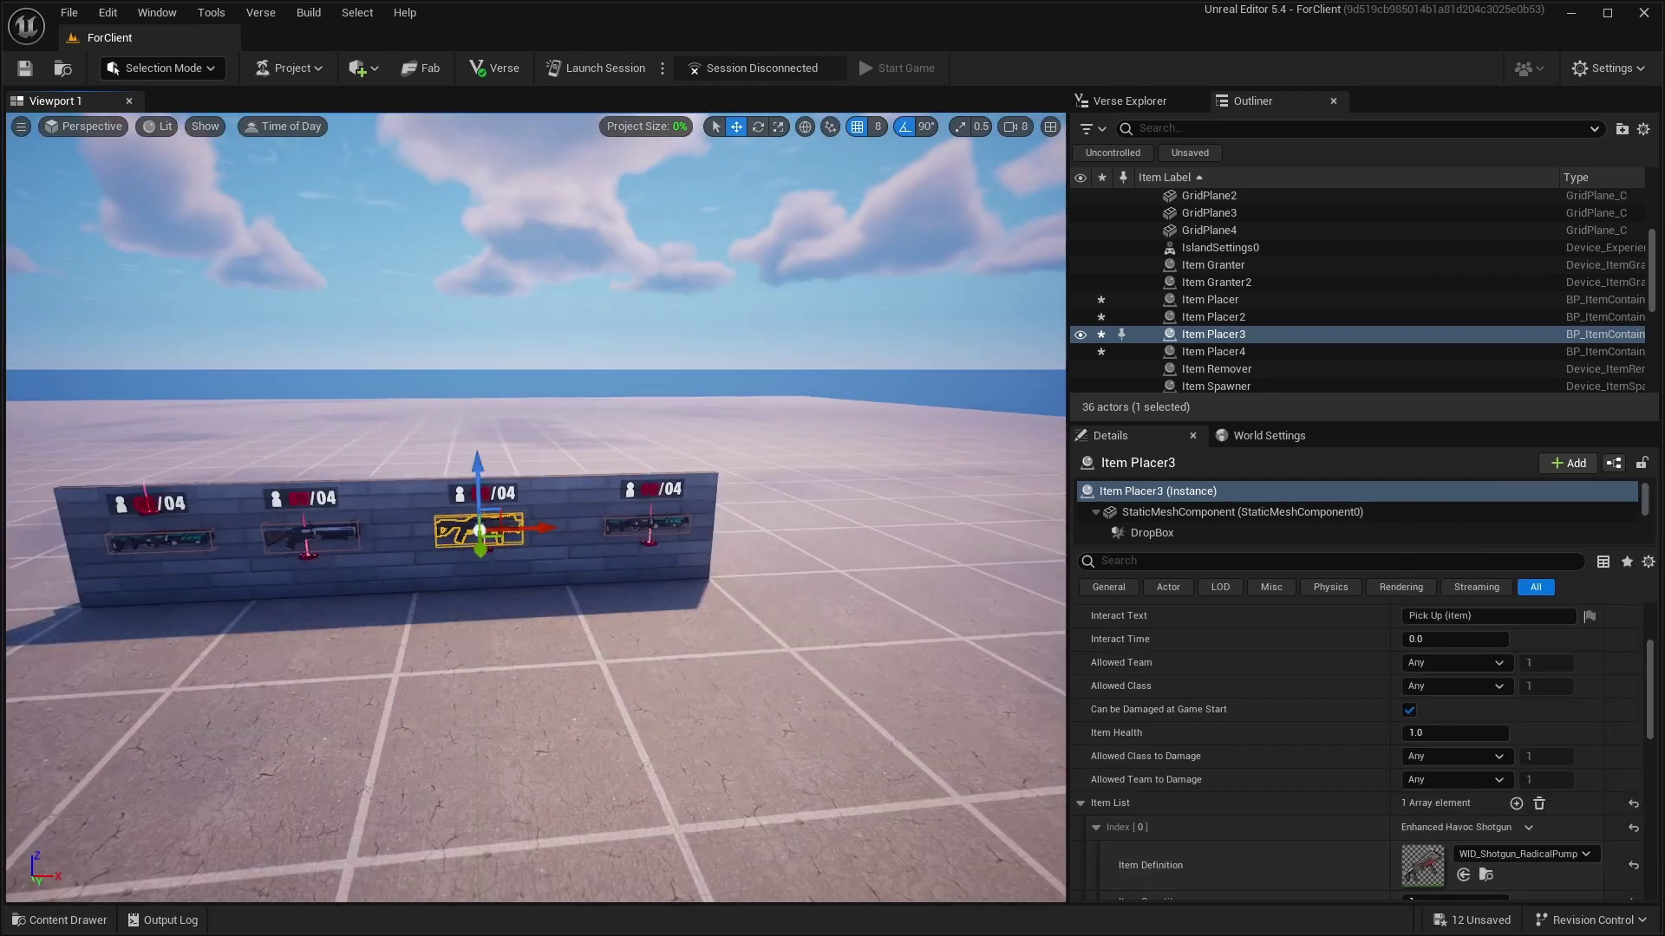
Duplicate the fourth segment's Item Placer directly below itself and set the copy's item to Shield Fish.
{"action": "right_click_drag", "start_coordinate": [537, 520], "coordinate": [615, 520]}
{"action": "mouse_move", "coordinate": [758, 628]}
{"action": "right_mouse_down"}
{"action": "mouse_move", "coordinate": [763, 598]}
{"action": "mouse_move", "coordinate": [758, 628]}
{"action": "right_mouse_up"}
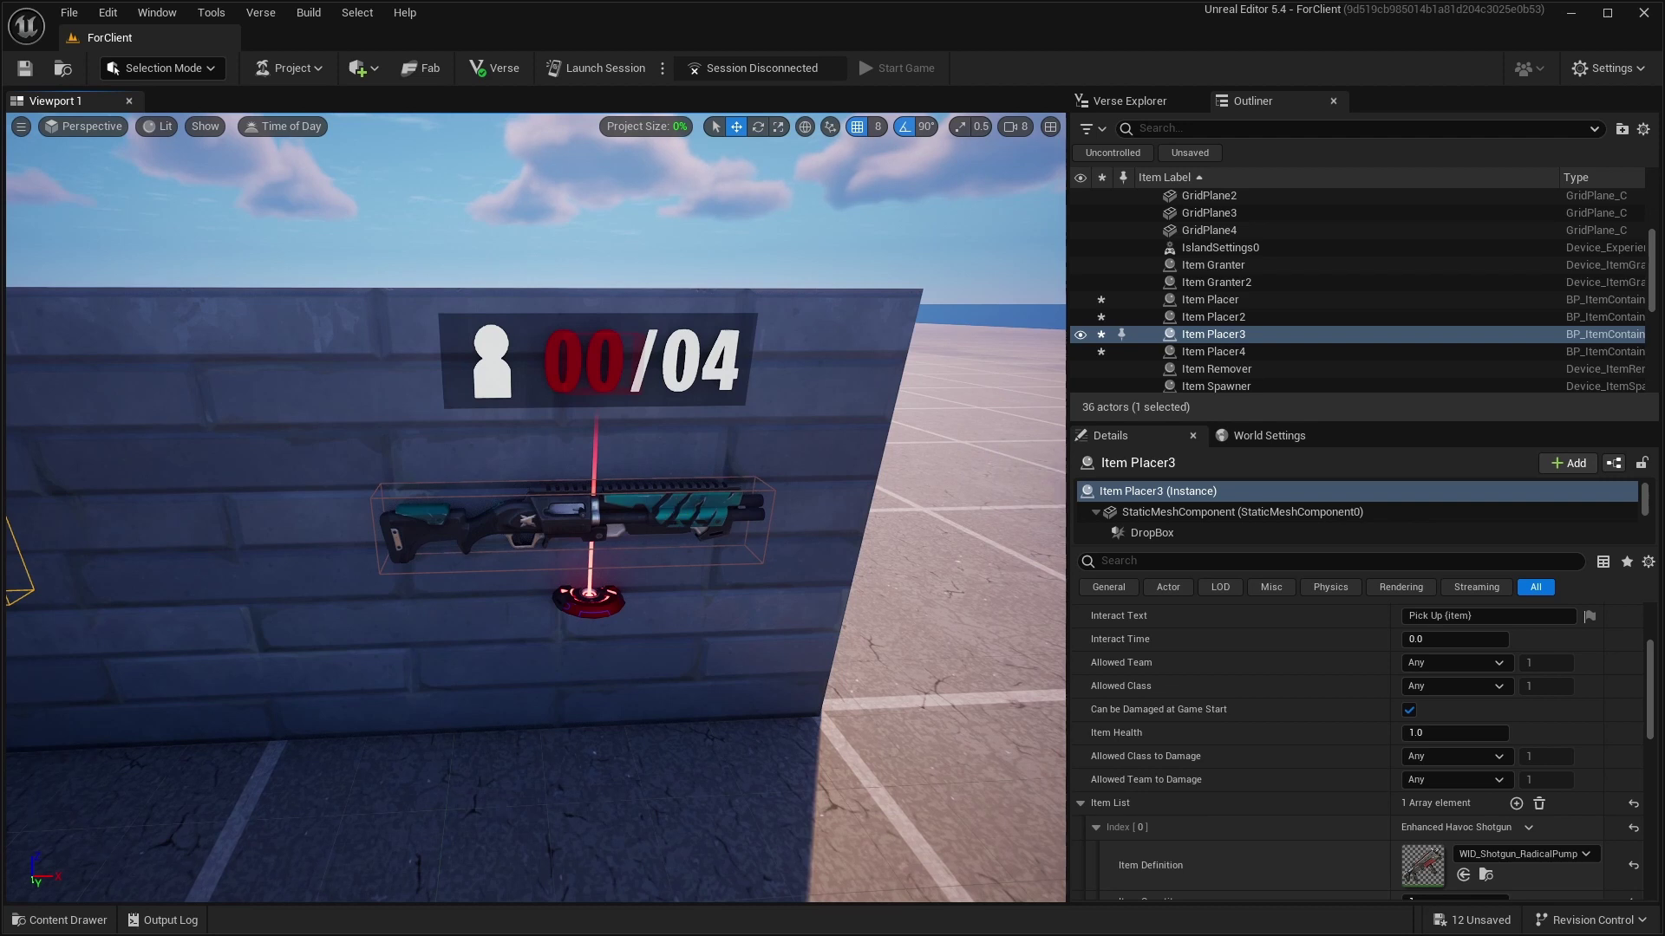
{"action": "left_click", "coordinate": [607, 490]}
{"action": "left_click_drag", "start_coordinate": [577, 464], "coordinate": [592, 558], "text": "alt"}
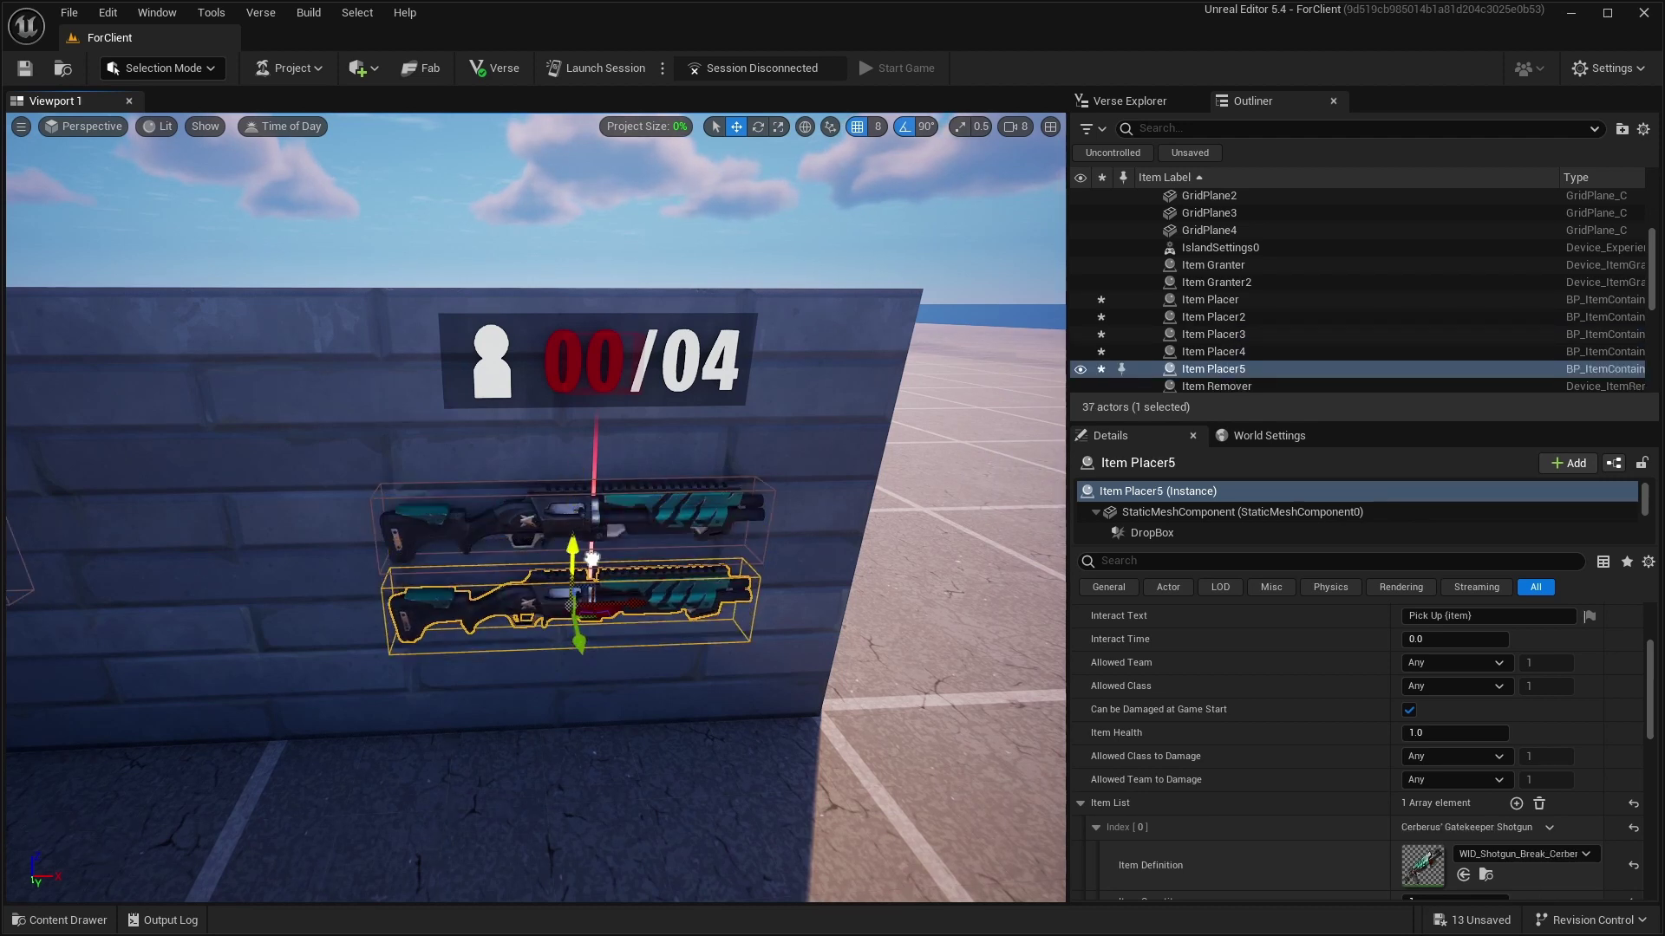
{"action": "left_click", "coordinate": [1524, 854]}
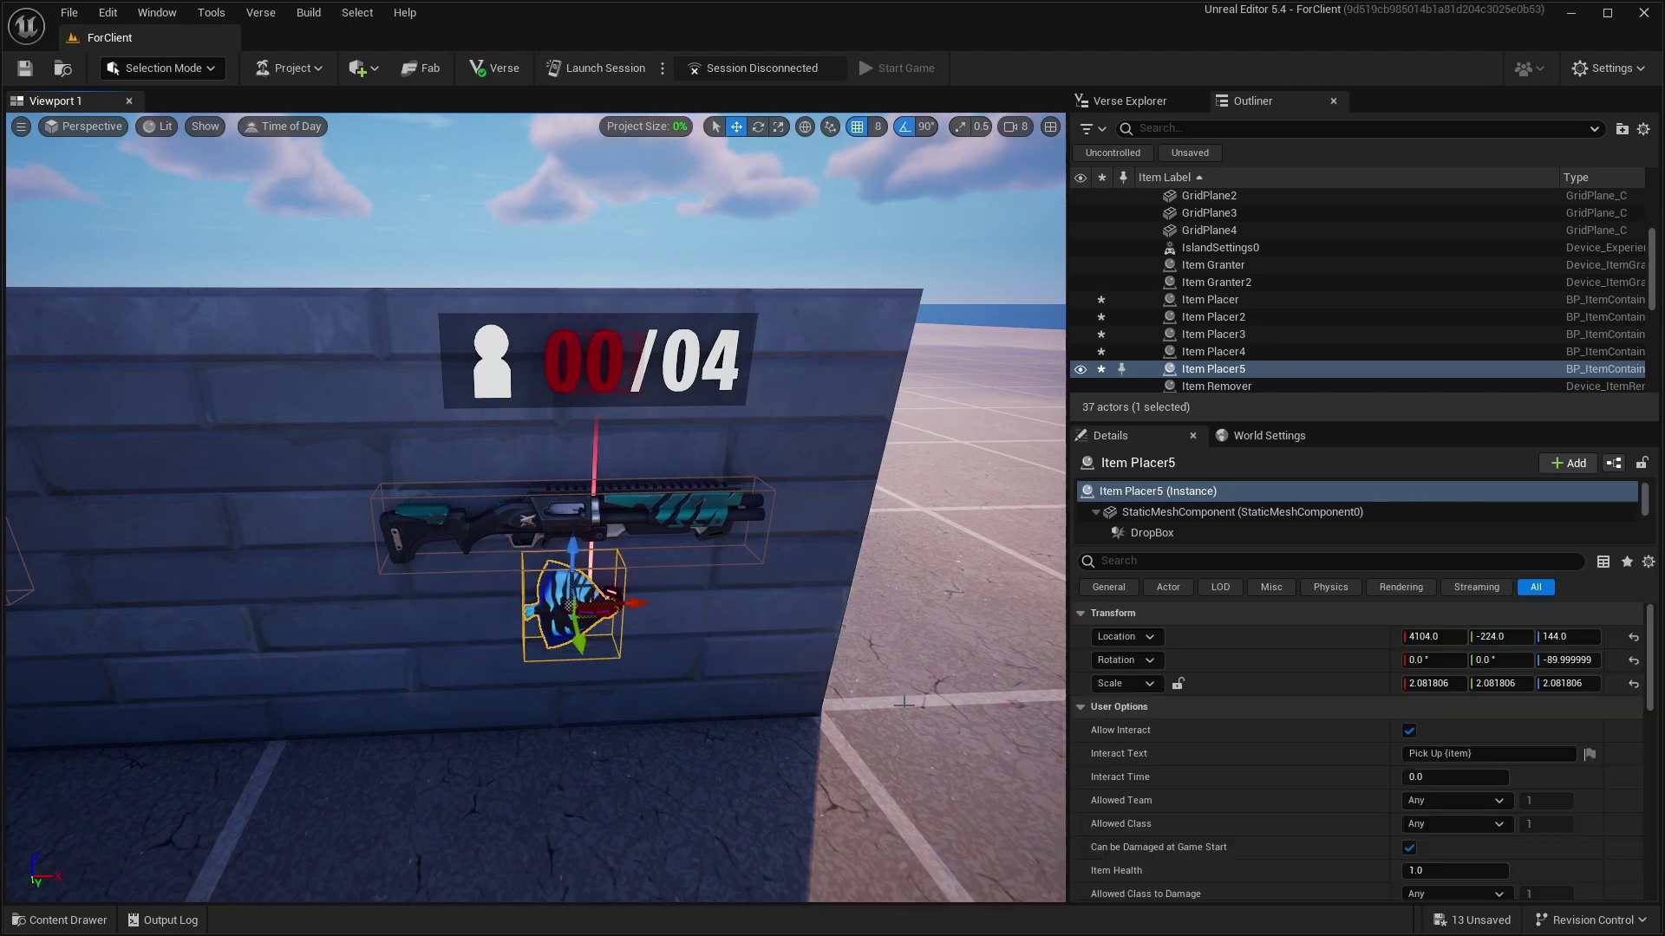
{"action": "right_click_drag", "start_coordinate": [661, 557], "coordinate": [654, 557]}
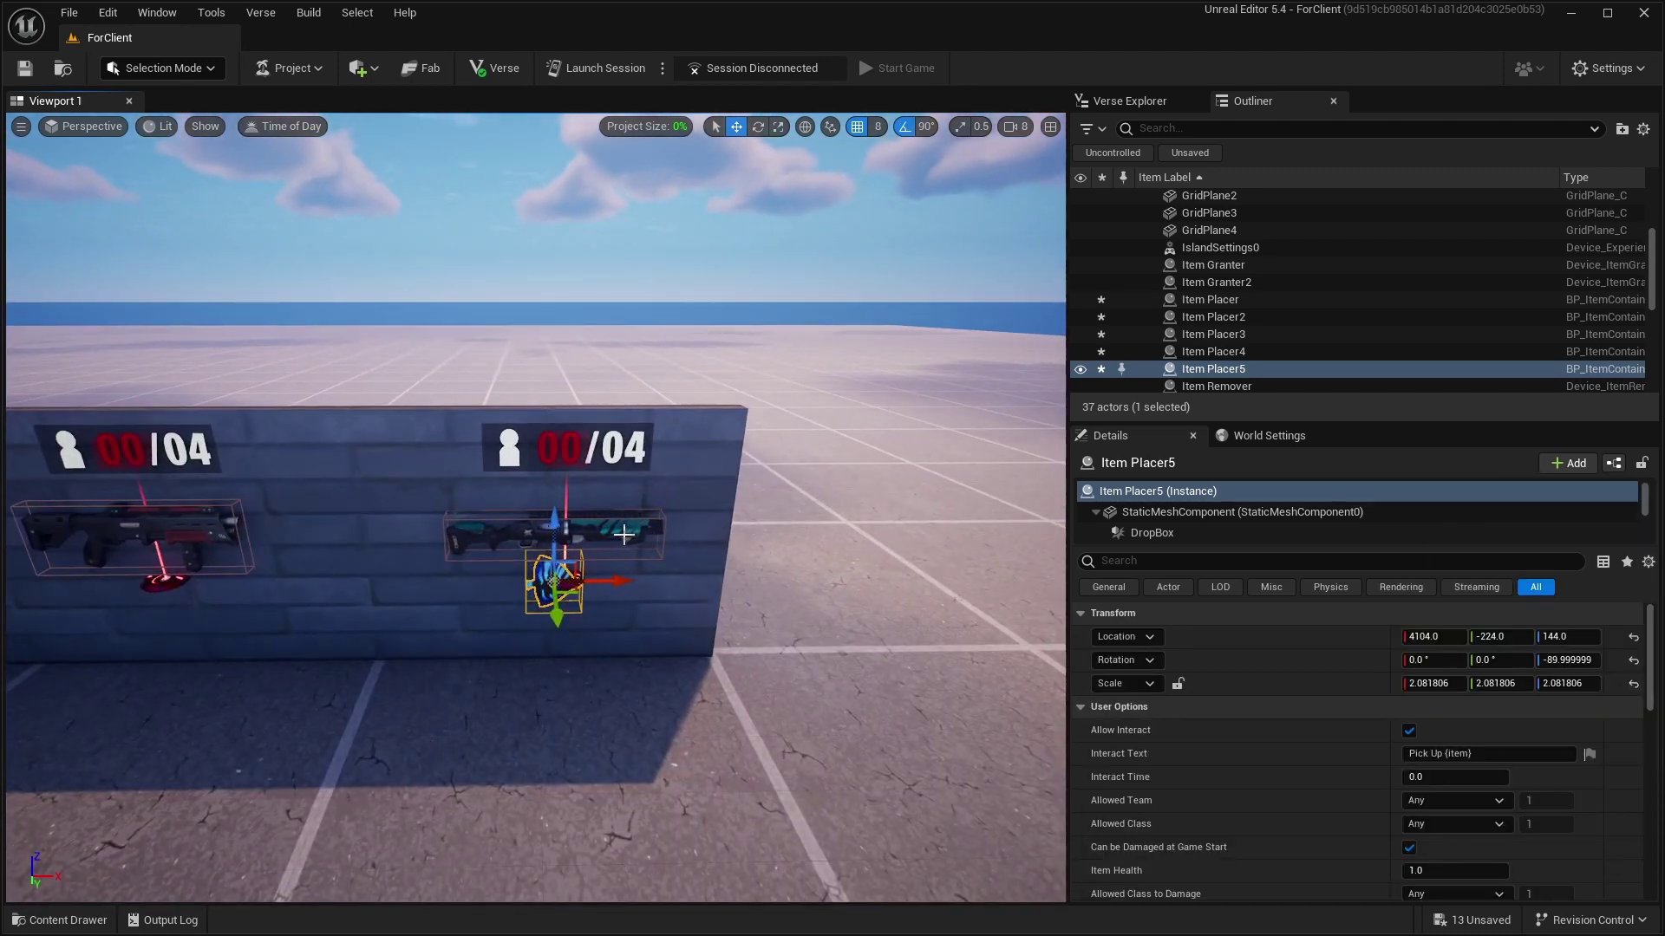
{"action": "left_click", "coordinate": [583, 543], "text": "ctrl"}
{"action": "left_click", "coordinate": [600, 531]}
{"action": "left_click", "coordinate": [590, 451], "text": "ctrl"}
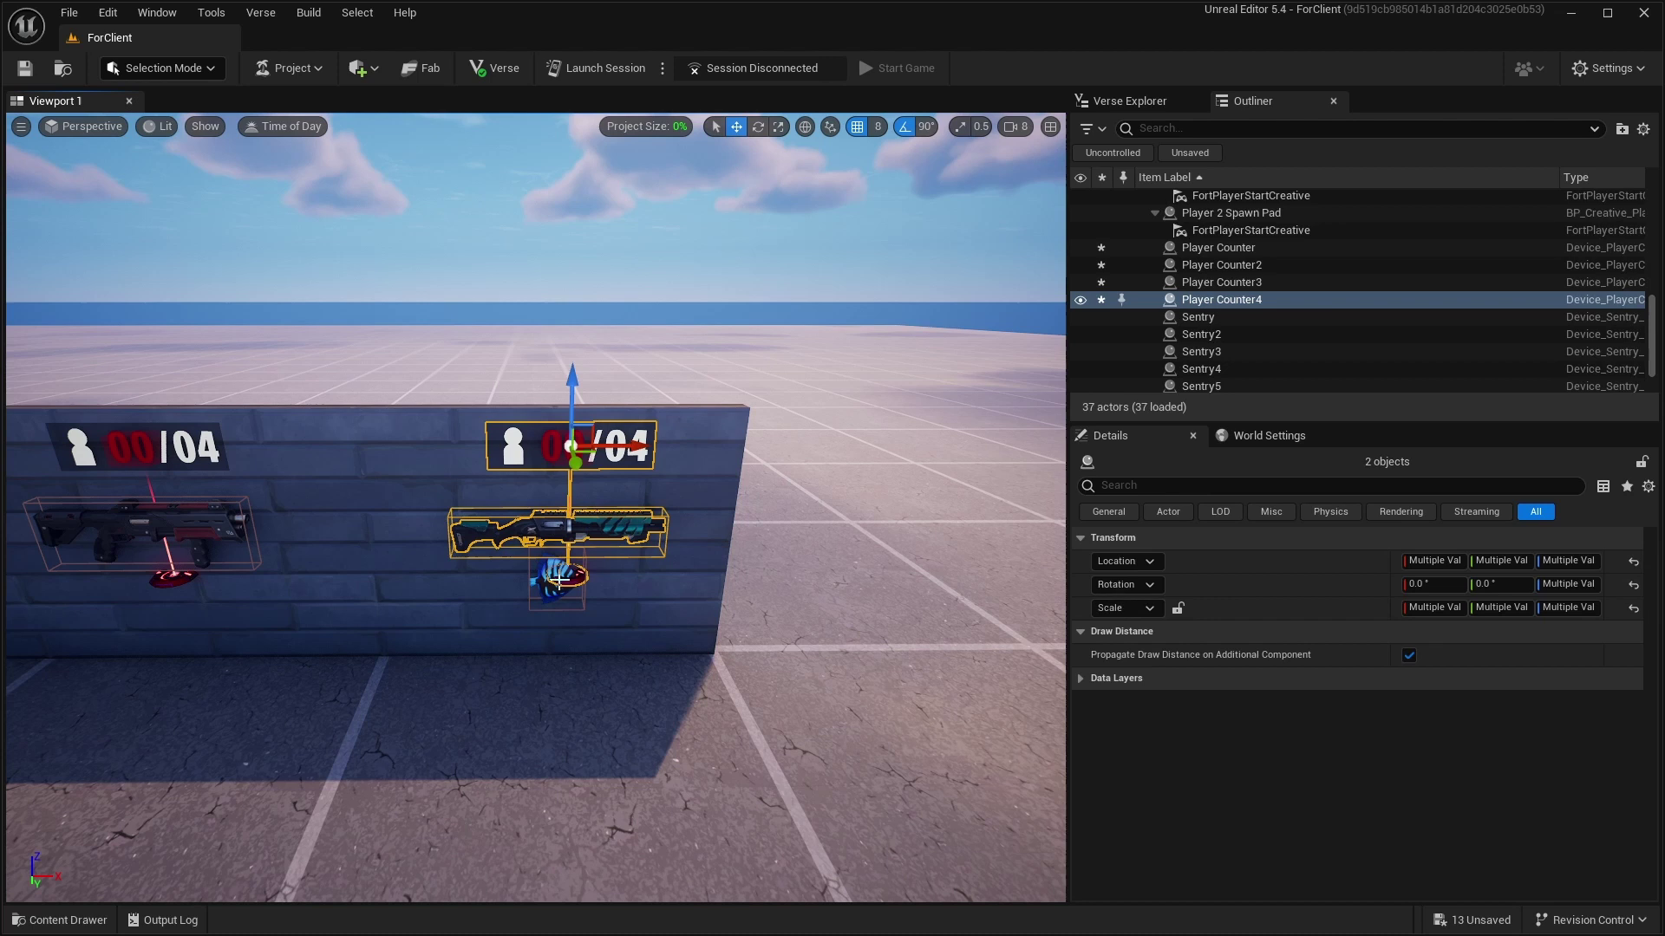
{"action": "right_click_drag", "start_coordinate": [590, 451], "coordinate": [503, 451]}
{"action": "left_click", "coordinate": [757, 604]}
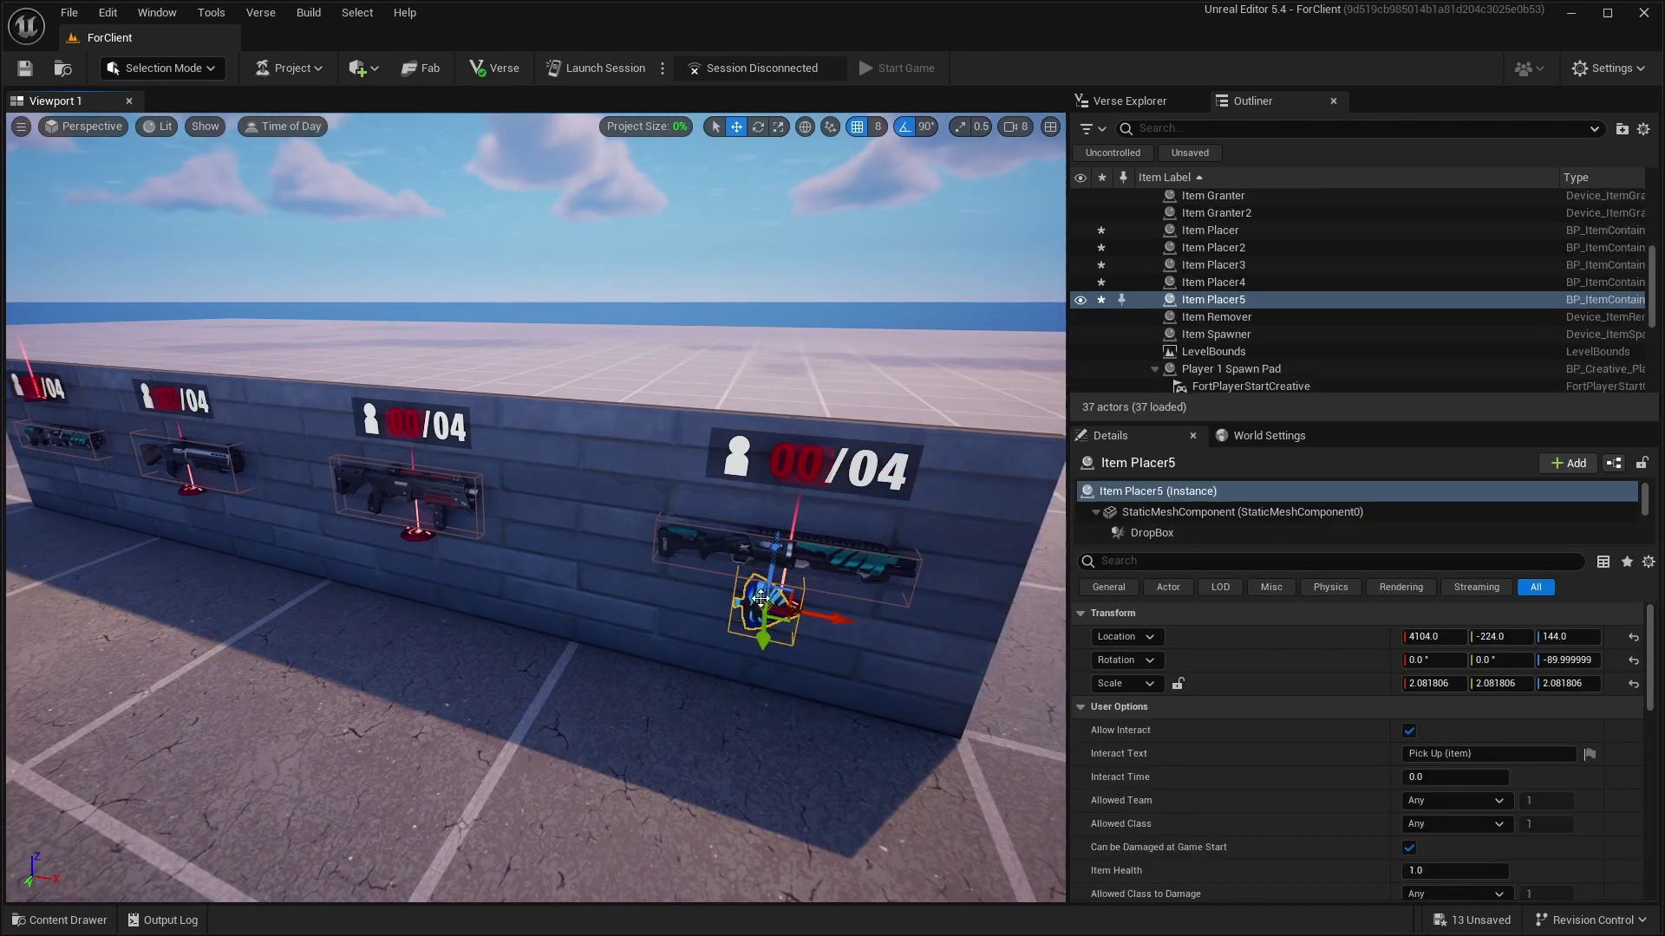
{"action": "left_click", "coordinate": [641, 535], "text": "ctrl"}
{"action": "right_click_drag", "start_coordinate": [659, 521], "coordinate": [673, 491]}
Filter the actors by "item", select all five Item Placers and disable Allow Interact and Can be Damaged at Game Start.
{"action": "left_click", "coordinate": [1214, 128]}
{"action": "type", "text": "item"}
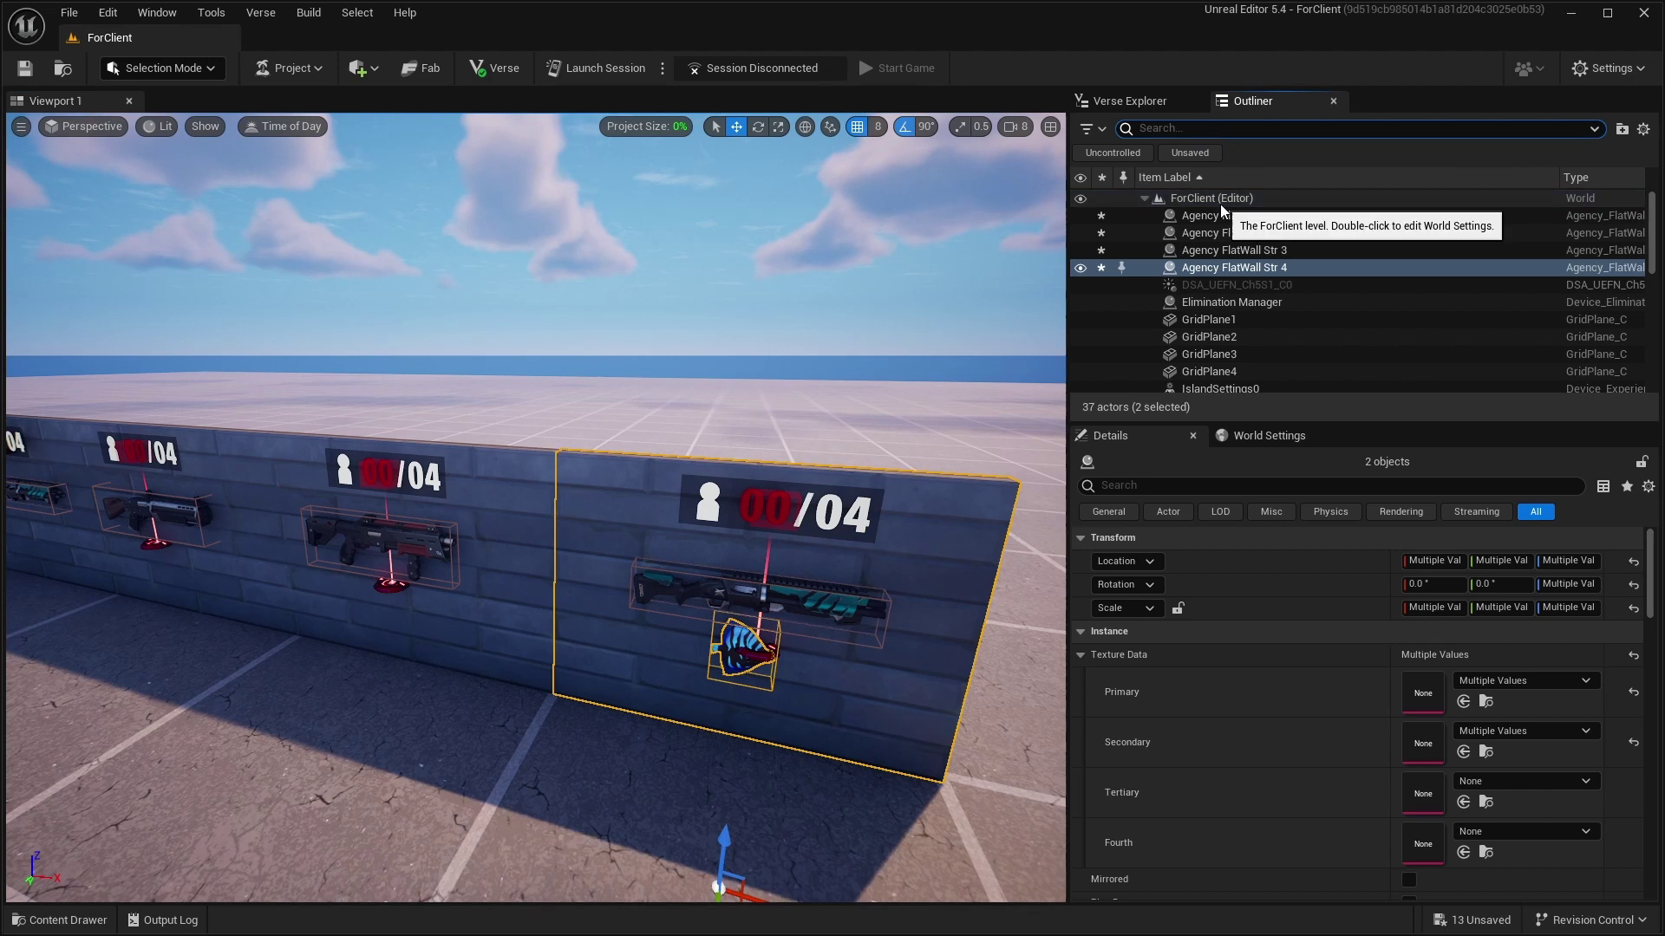
{"action": "left_click", "coordinate": [1210, 249]}
{"action": "left_click", "coordinate": [1213, 319], "text": "shift"}
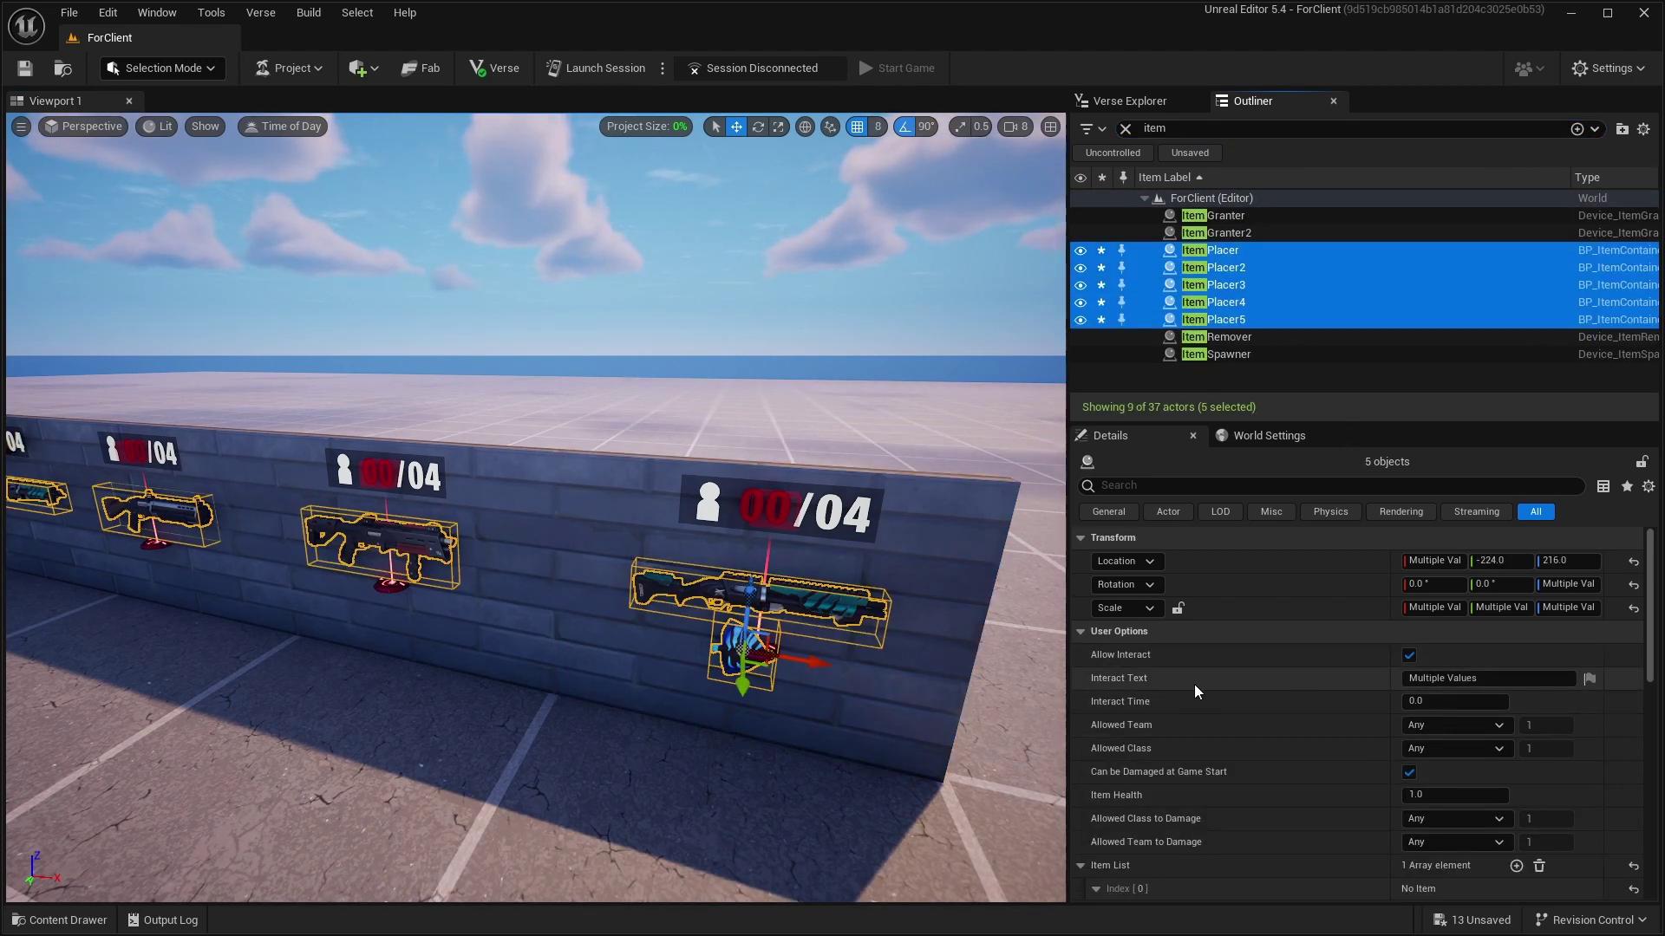
{"action": "left_click", "coordinate": [1409, 656]}
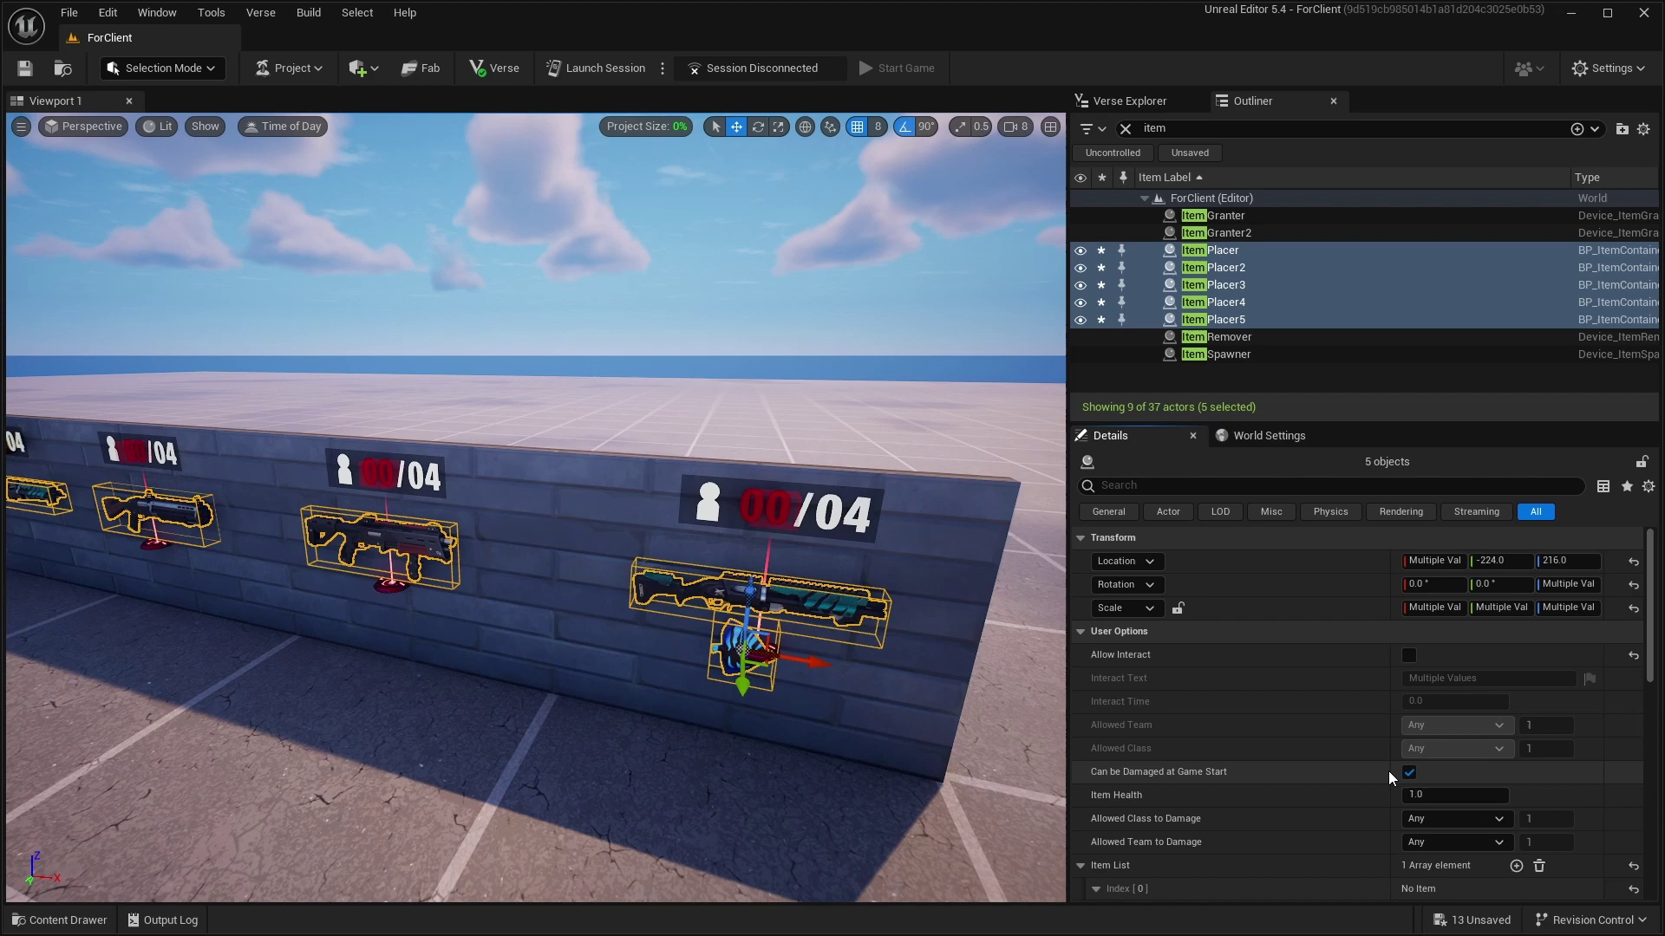
Search the Fortnite content for "switch" and place a Switch, rotated 90°, below the displayed weapon on each of the four wall segments.
{"action": "right_click_drag", "start_coordinate": [925, 753], "coordinate": [665, 698]}
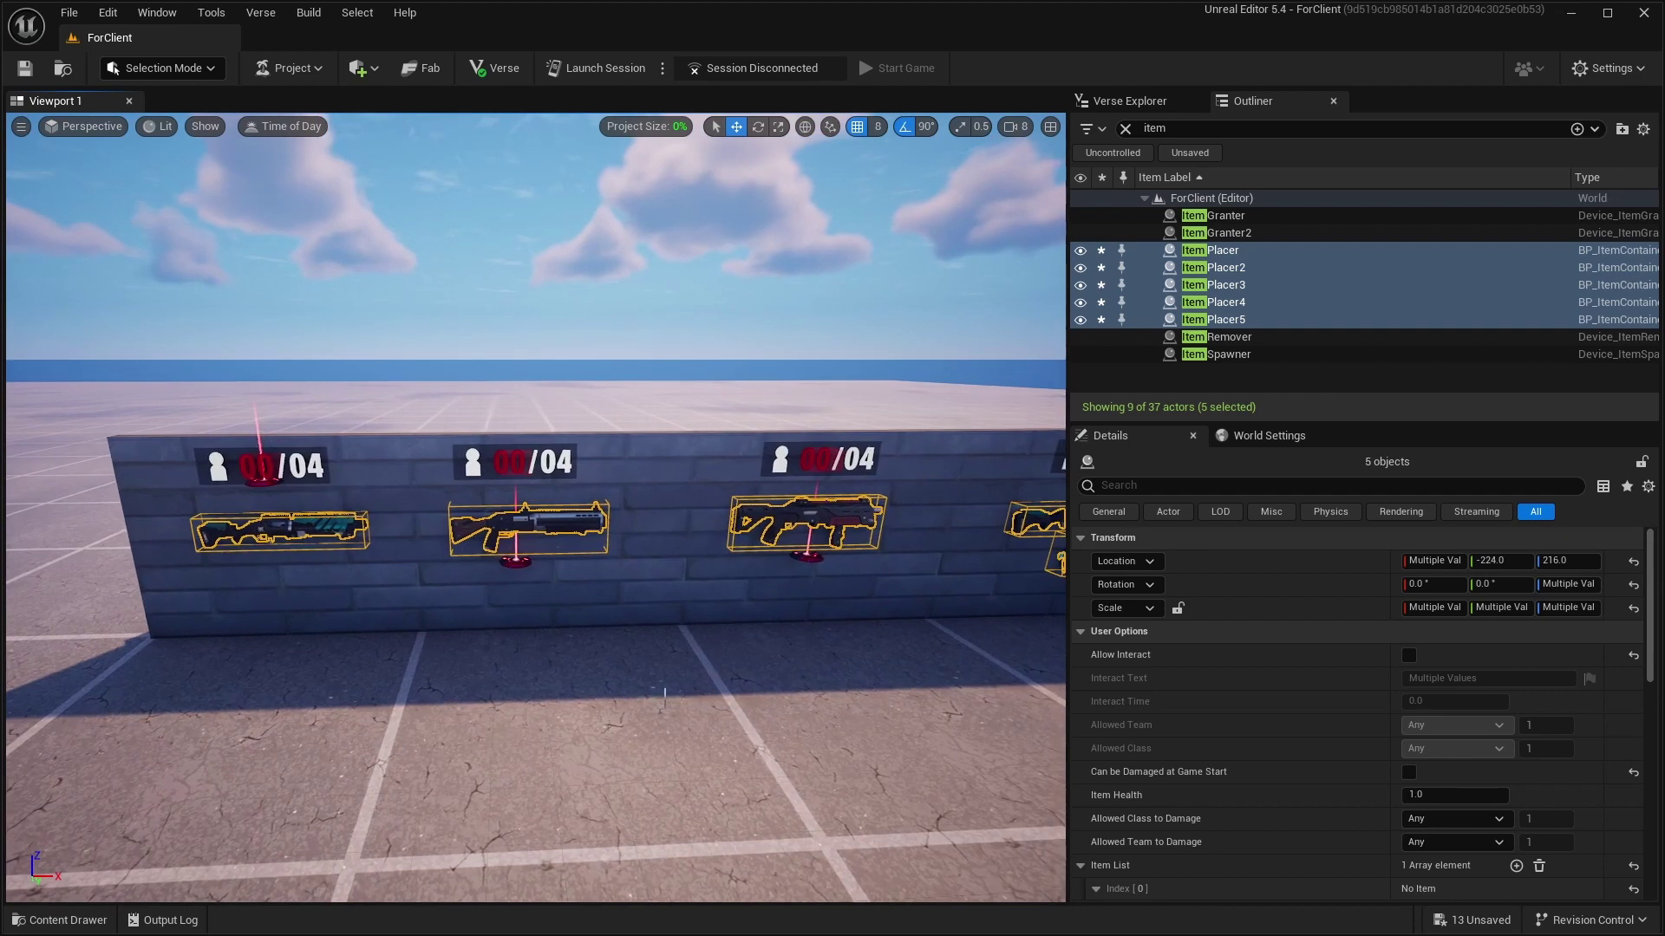
{"action": "left_click", "coordinate": [69, 920]}
{"action": "type", "text": "switch"}
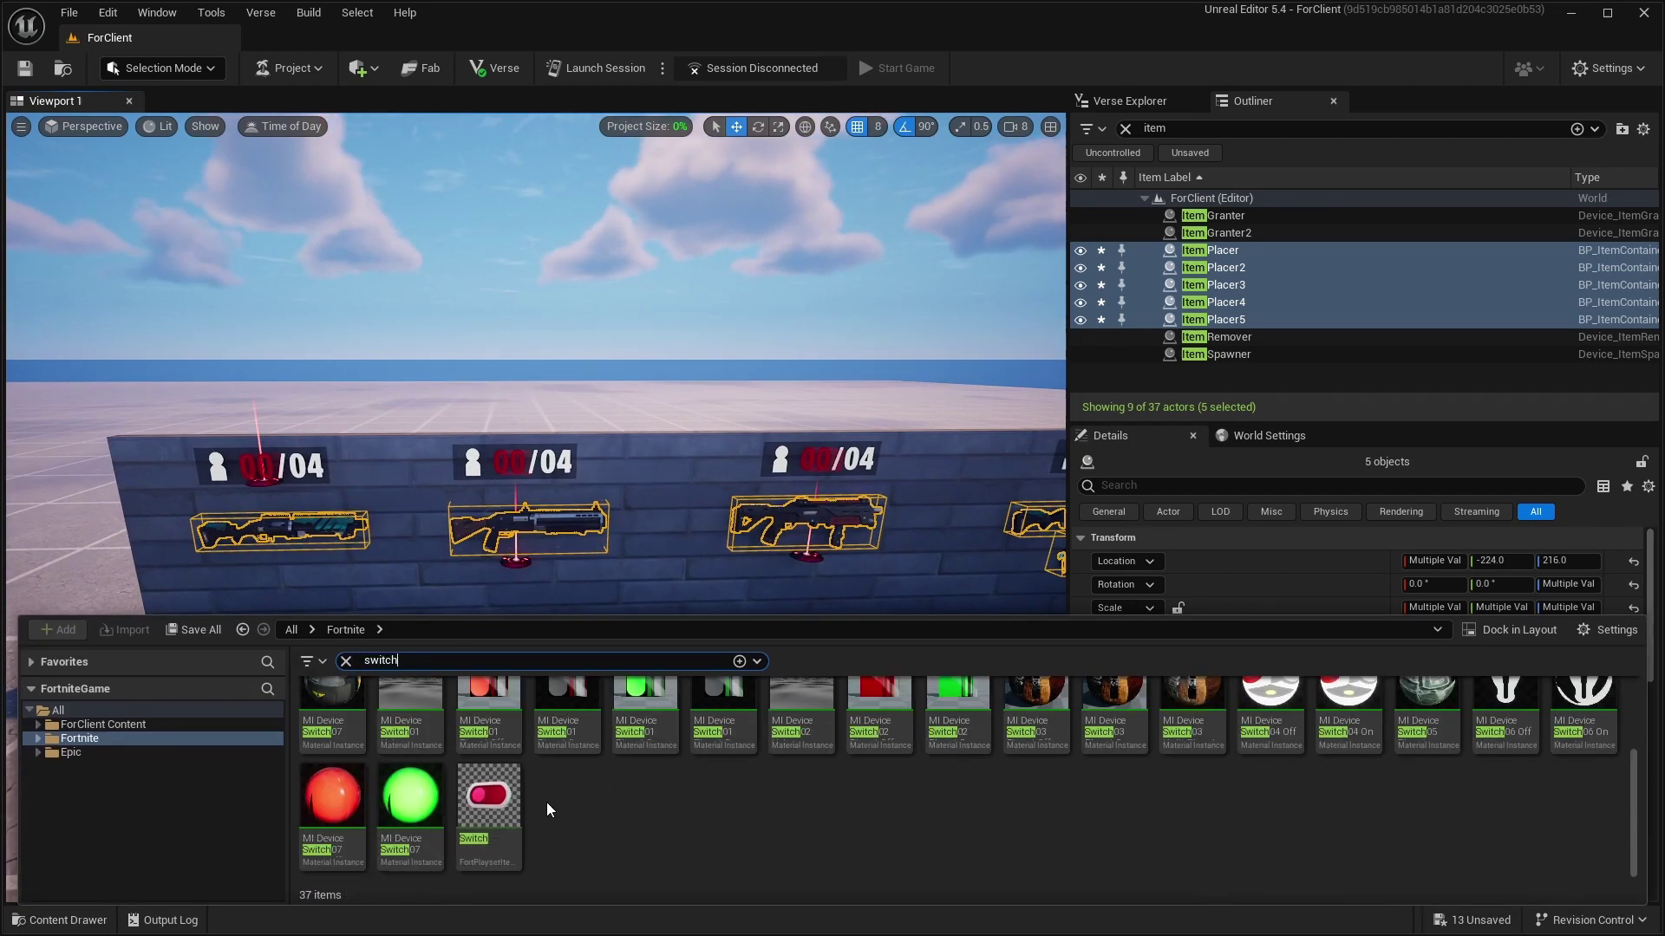
{"action": "left_click_drag", "start_coordinate": [504, 819], "coordinate": [279, 584]}
{"action": "scroll", "coordinate": [278, 584], "scroll_direction": "down", "scroll_amount": 3}
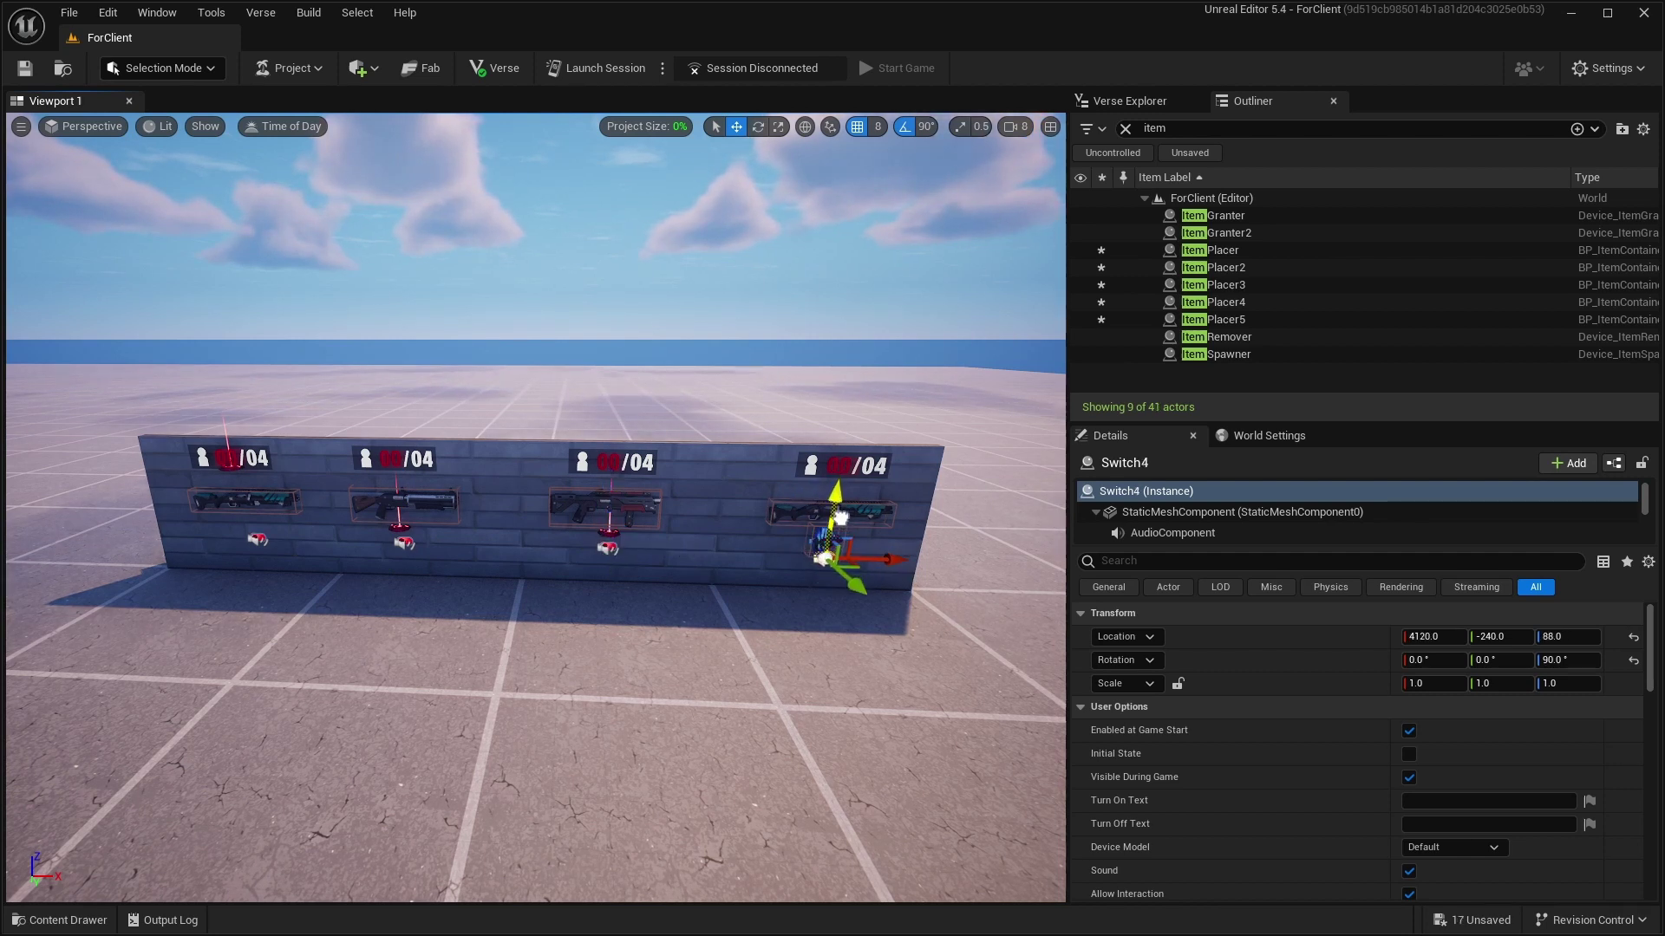
Place an Item Granter on the floor in front of the first wall segment.
{"action": "right_click_drag", "start_coordinate": [841, 520], "coordinate": [729, 443]}
{"action": "key", "text": "a"}
{"action": "key", "text": "d"}
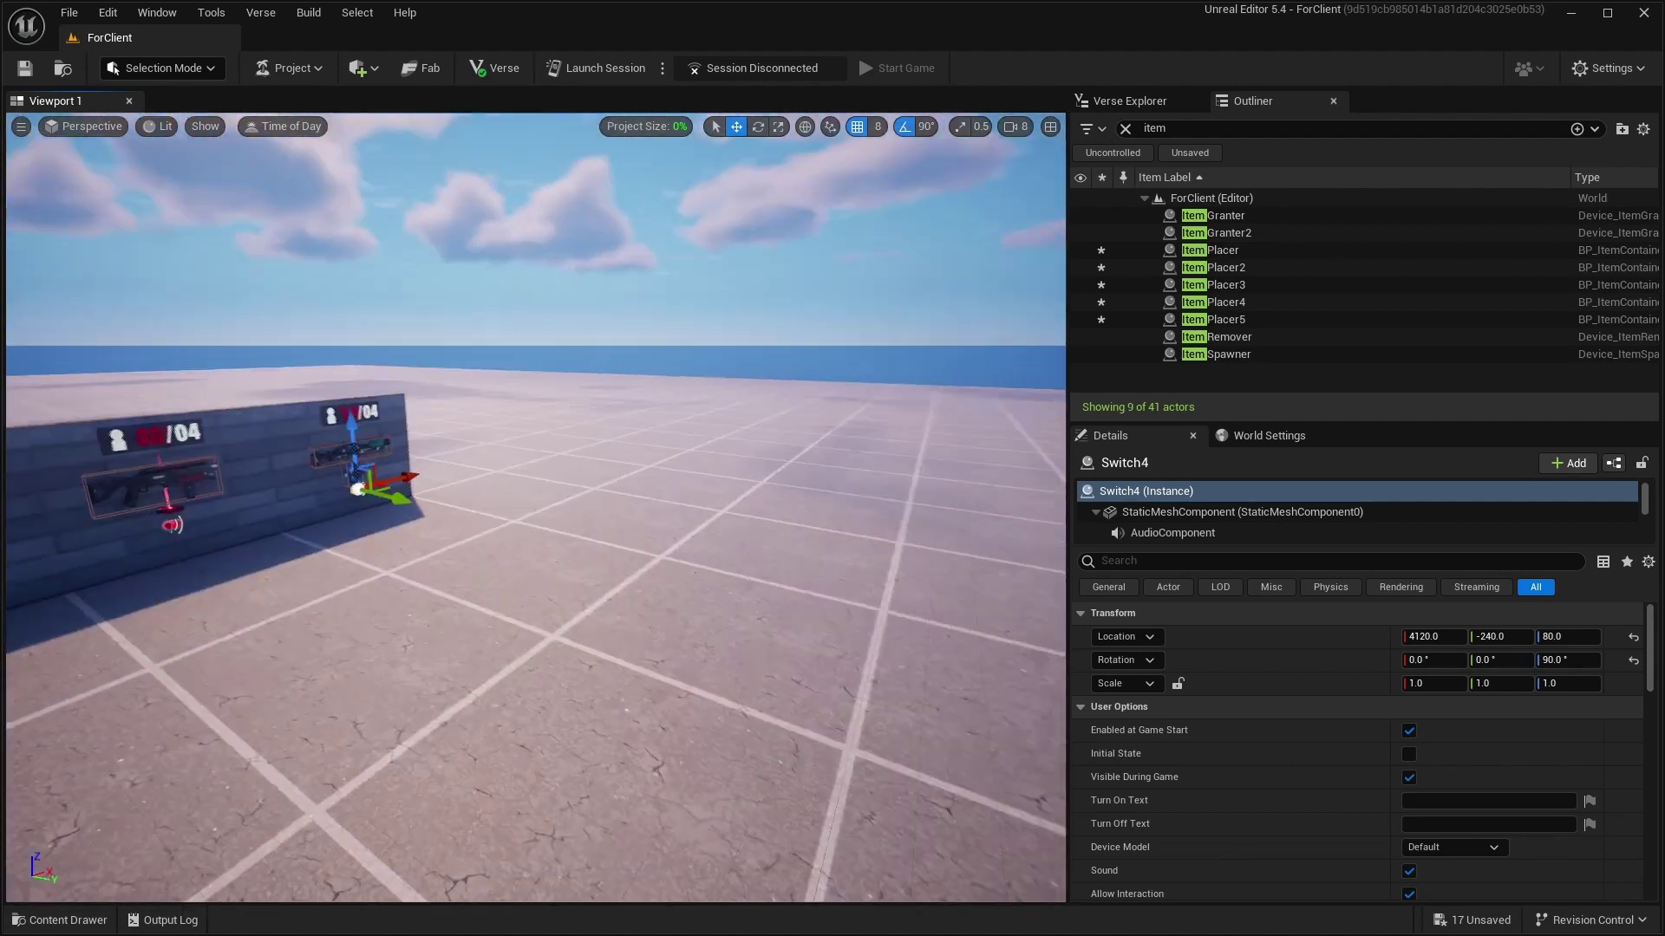
{"action": "key", "text": "s"}
{"action": "right_click_drag", "start_coordinate": [695, 587], "coordinate": [598, 633]}
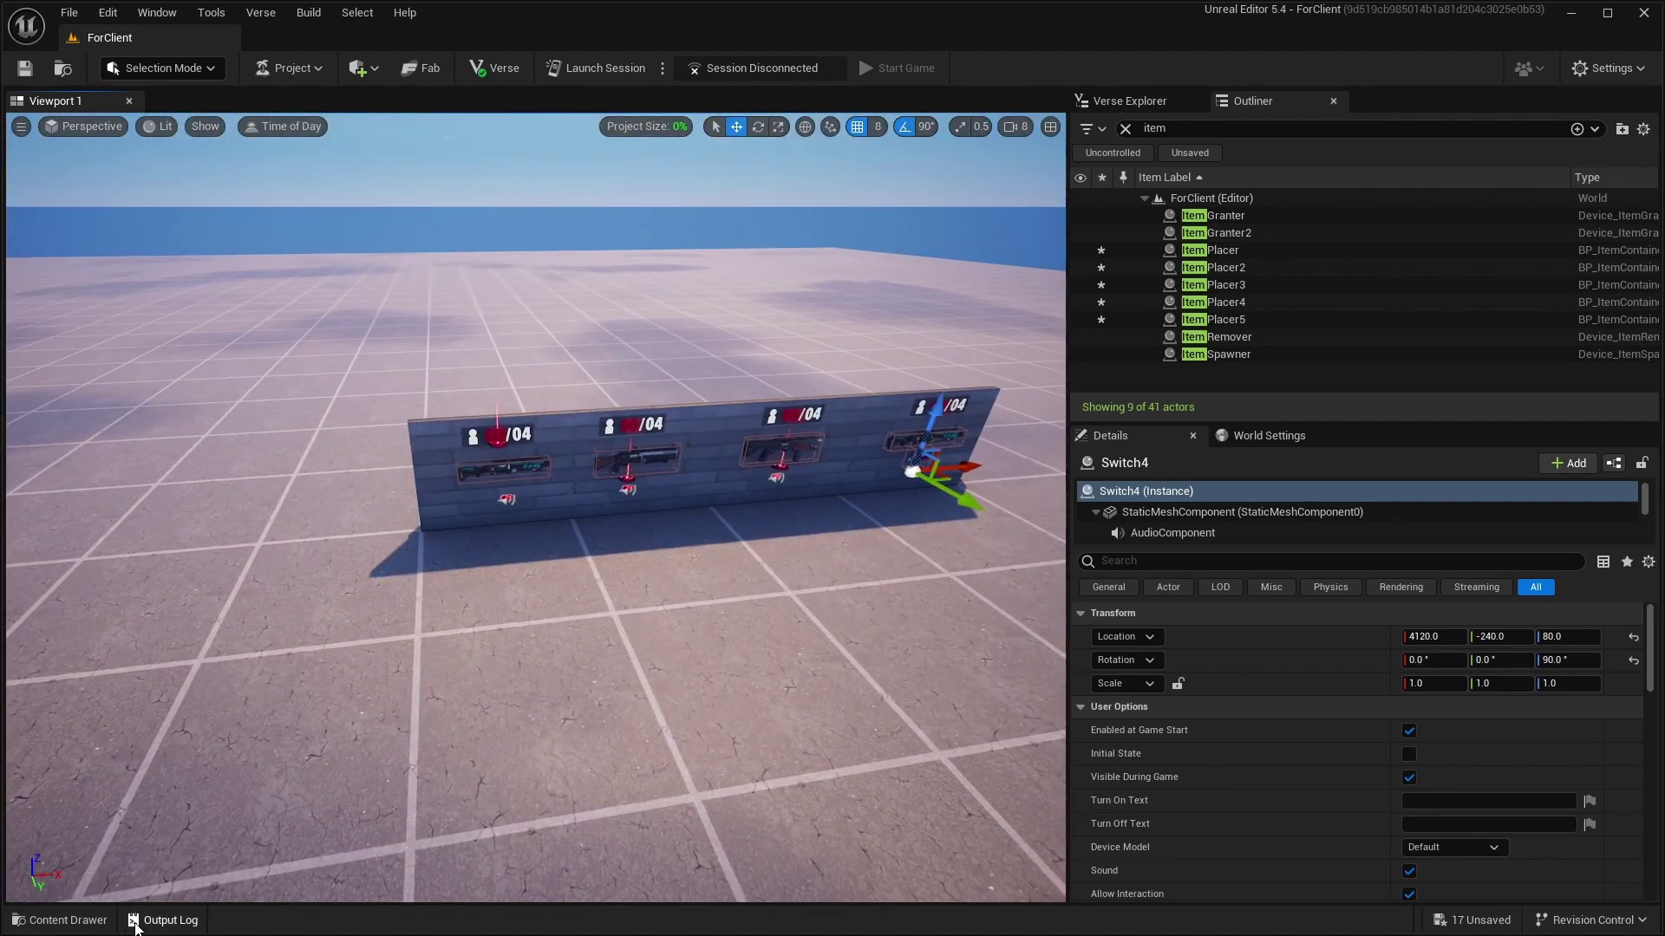
{"action": "left_click", "coordinate": [87, 920]}
{"action": "left_click_drag", "start_coordinate": [488, 795], "coordinate": [339, 483]}
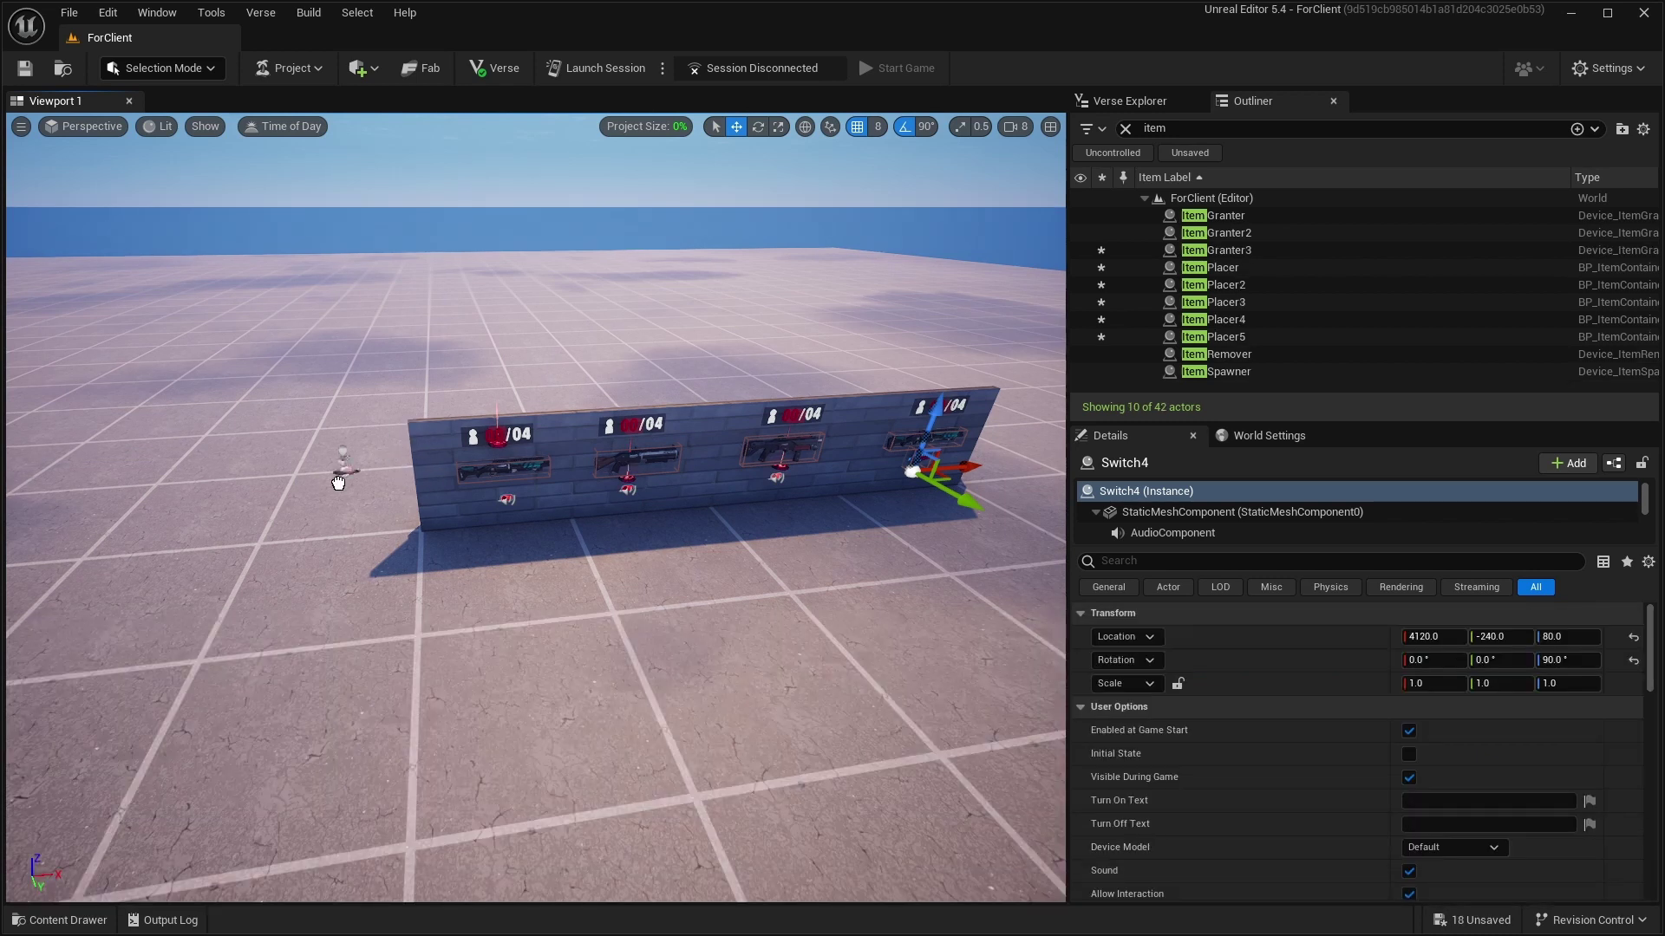
{"action": "left_click_drag", "start_coordinate": [455, 650], "coordinate": [483, 668]}
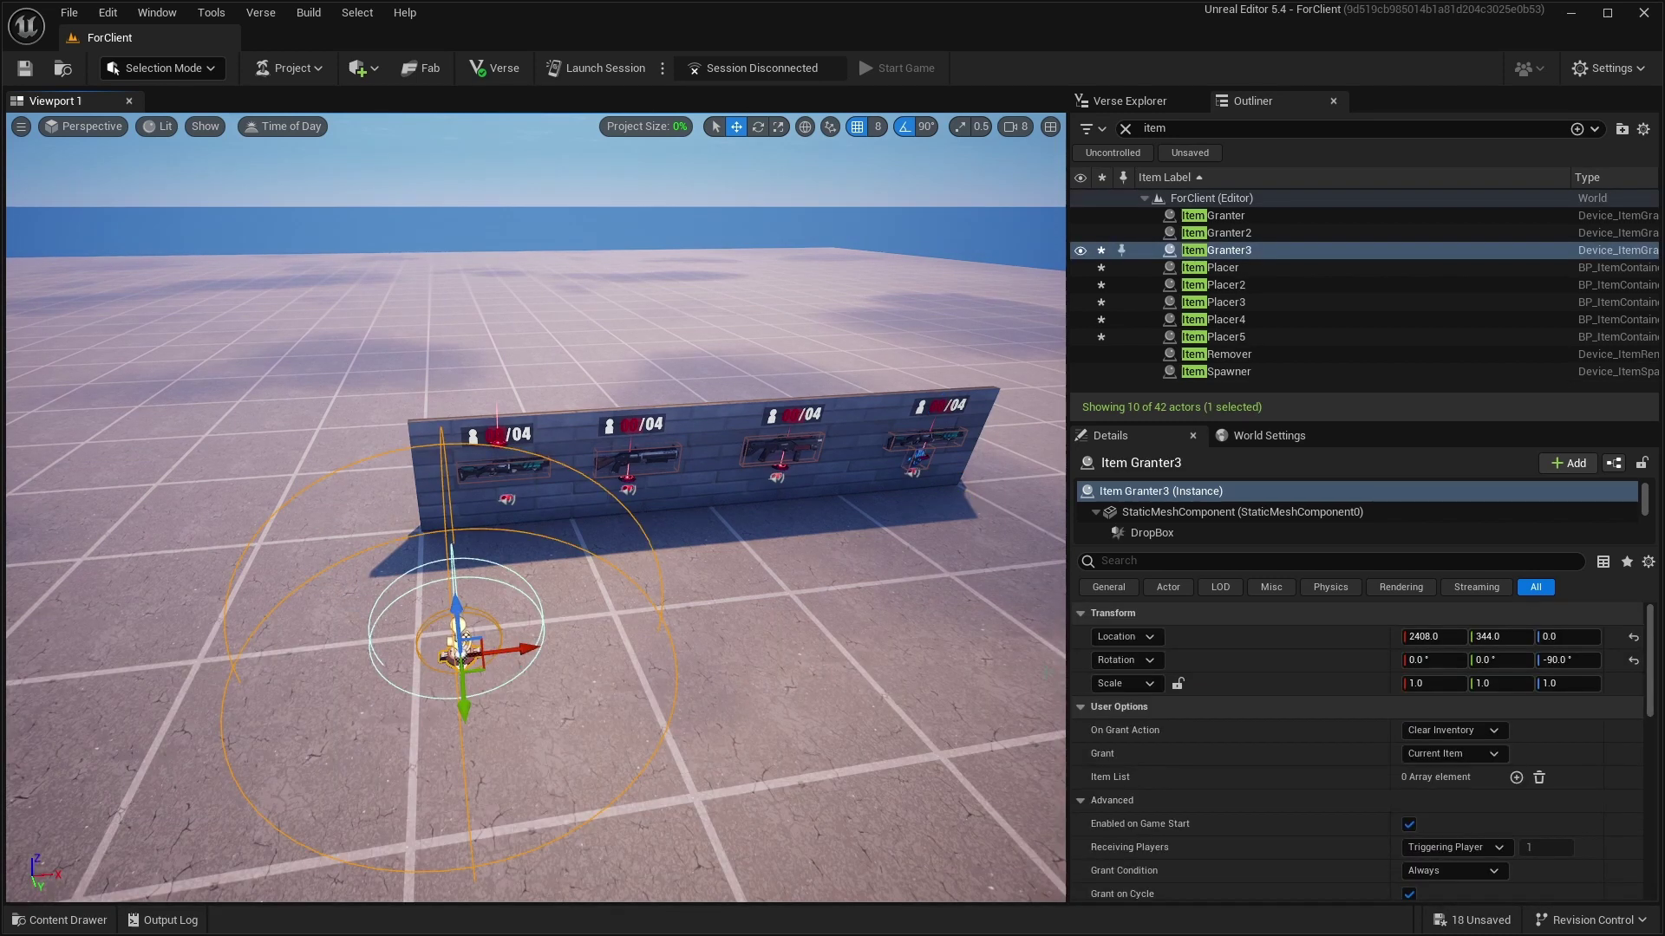
Add an entry to the Item Granter's item list and set it to Cerberus' Gatekeeper Shotgun.
{"action": "left_click", "coordinate": [1517, 778]}
{"action": "left_click", "coordinate": [1096, 801]}
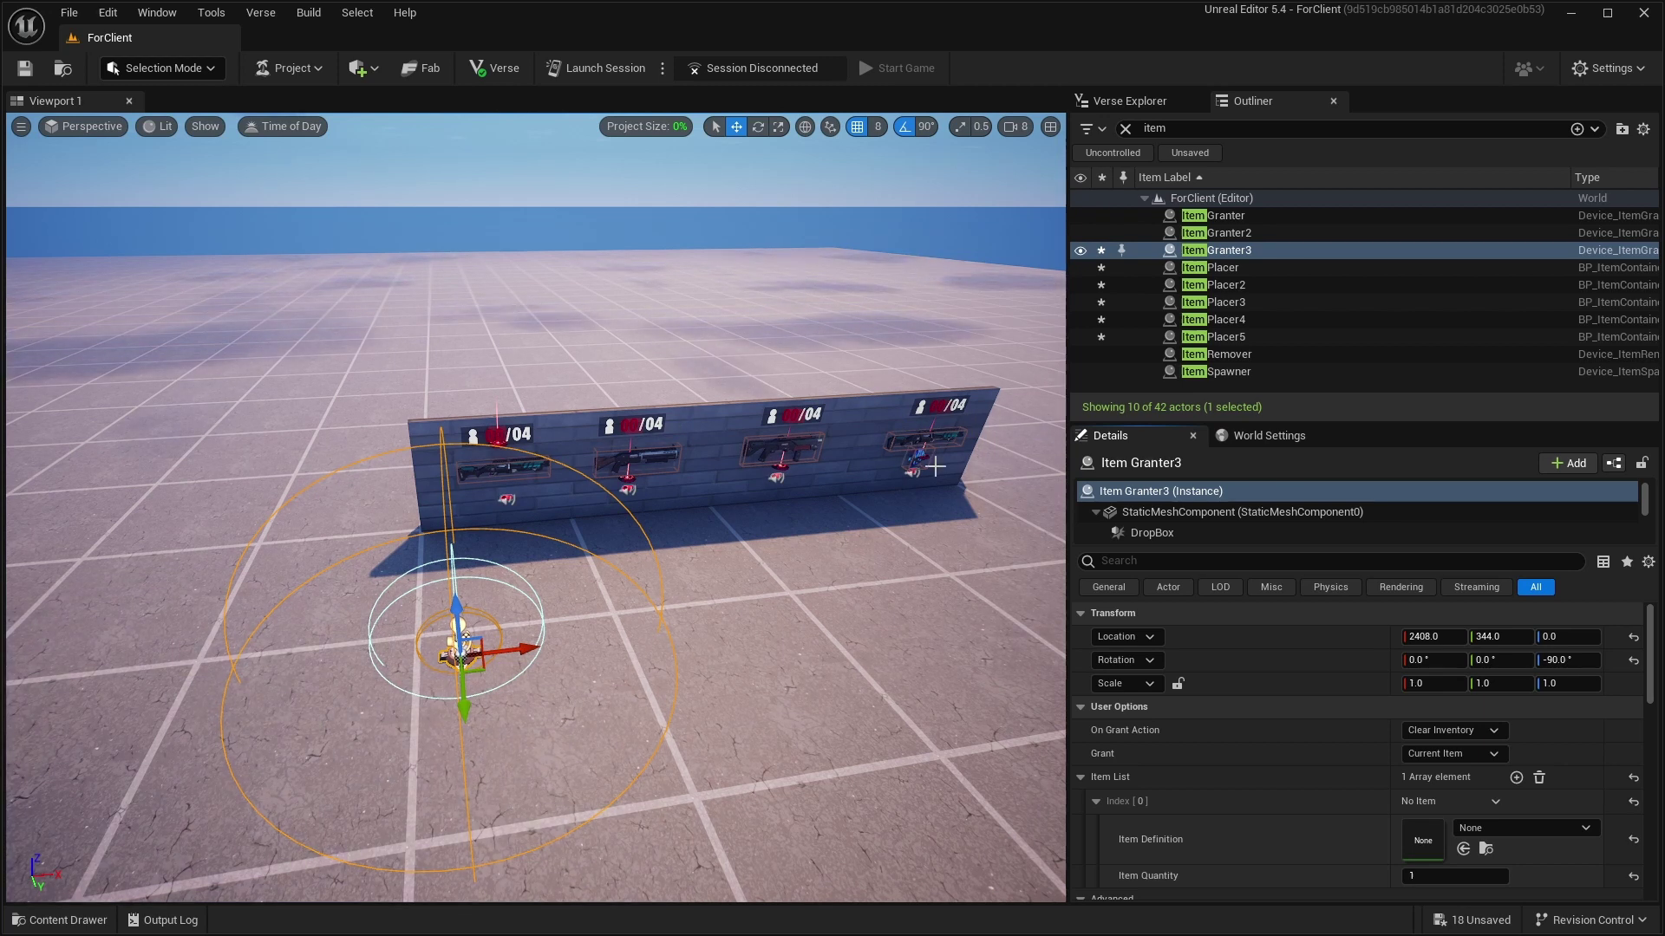
{"action": "left_click", "coordinate": [1552, 827]}
{"action": "type", "text": "s"}
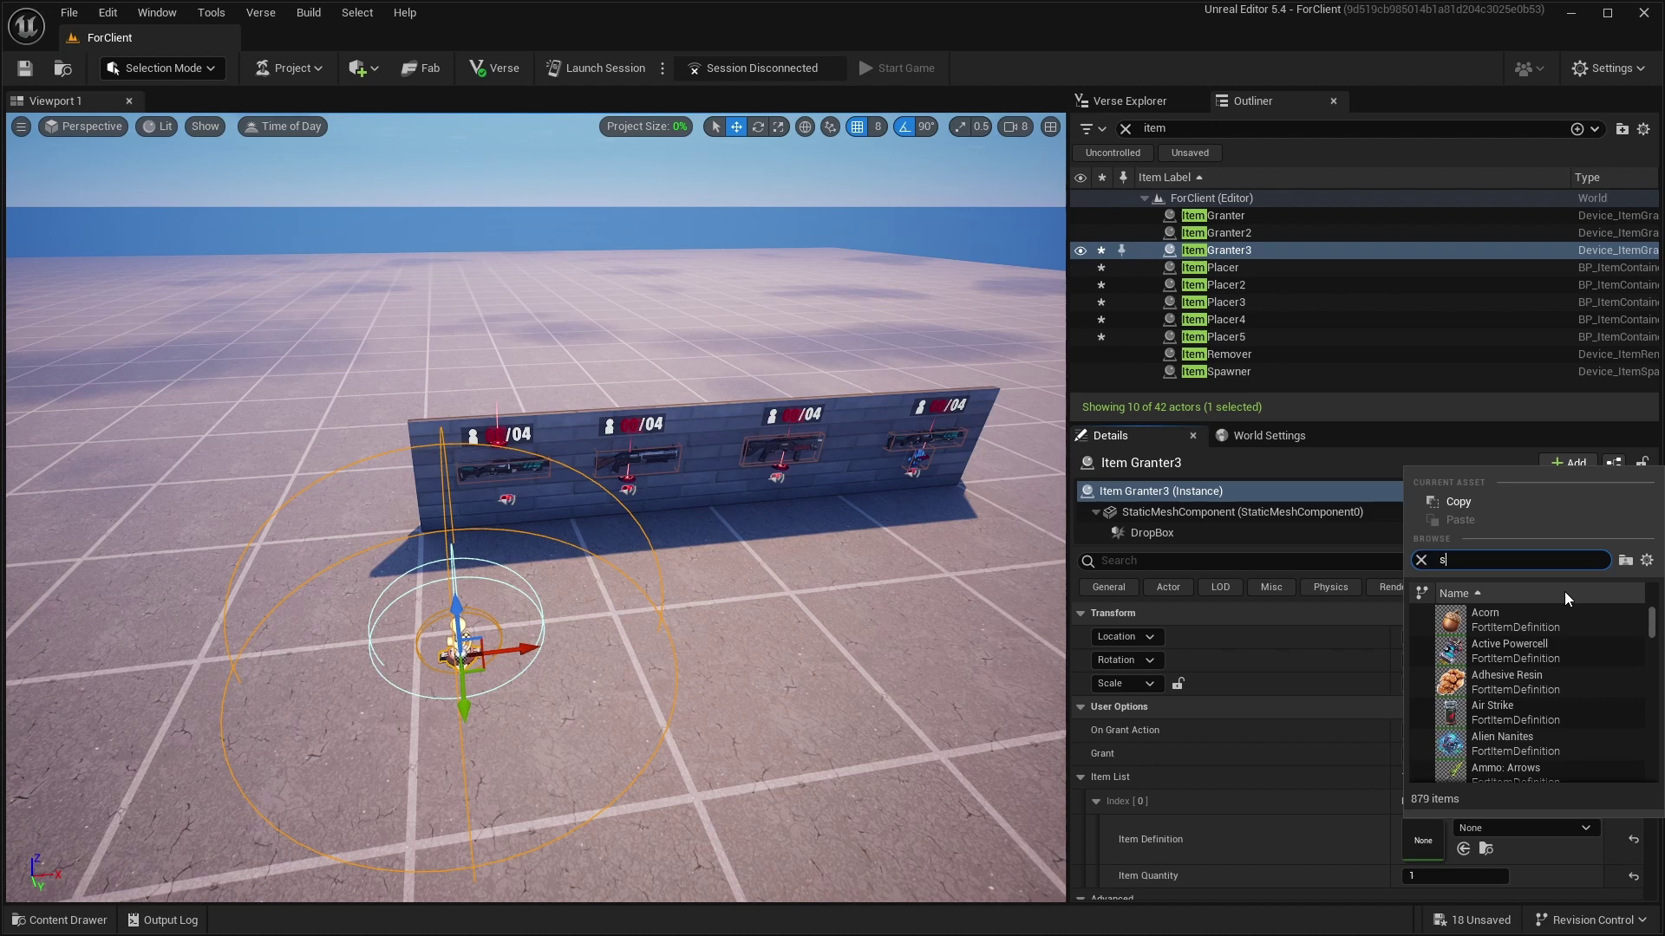
{"action": "type", "text": "hotu"}
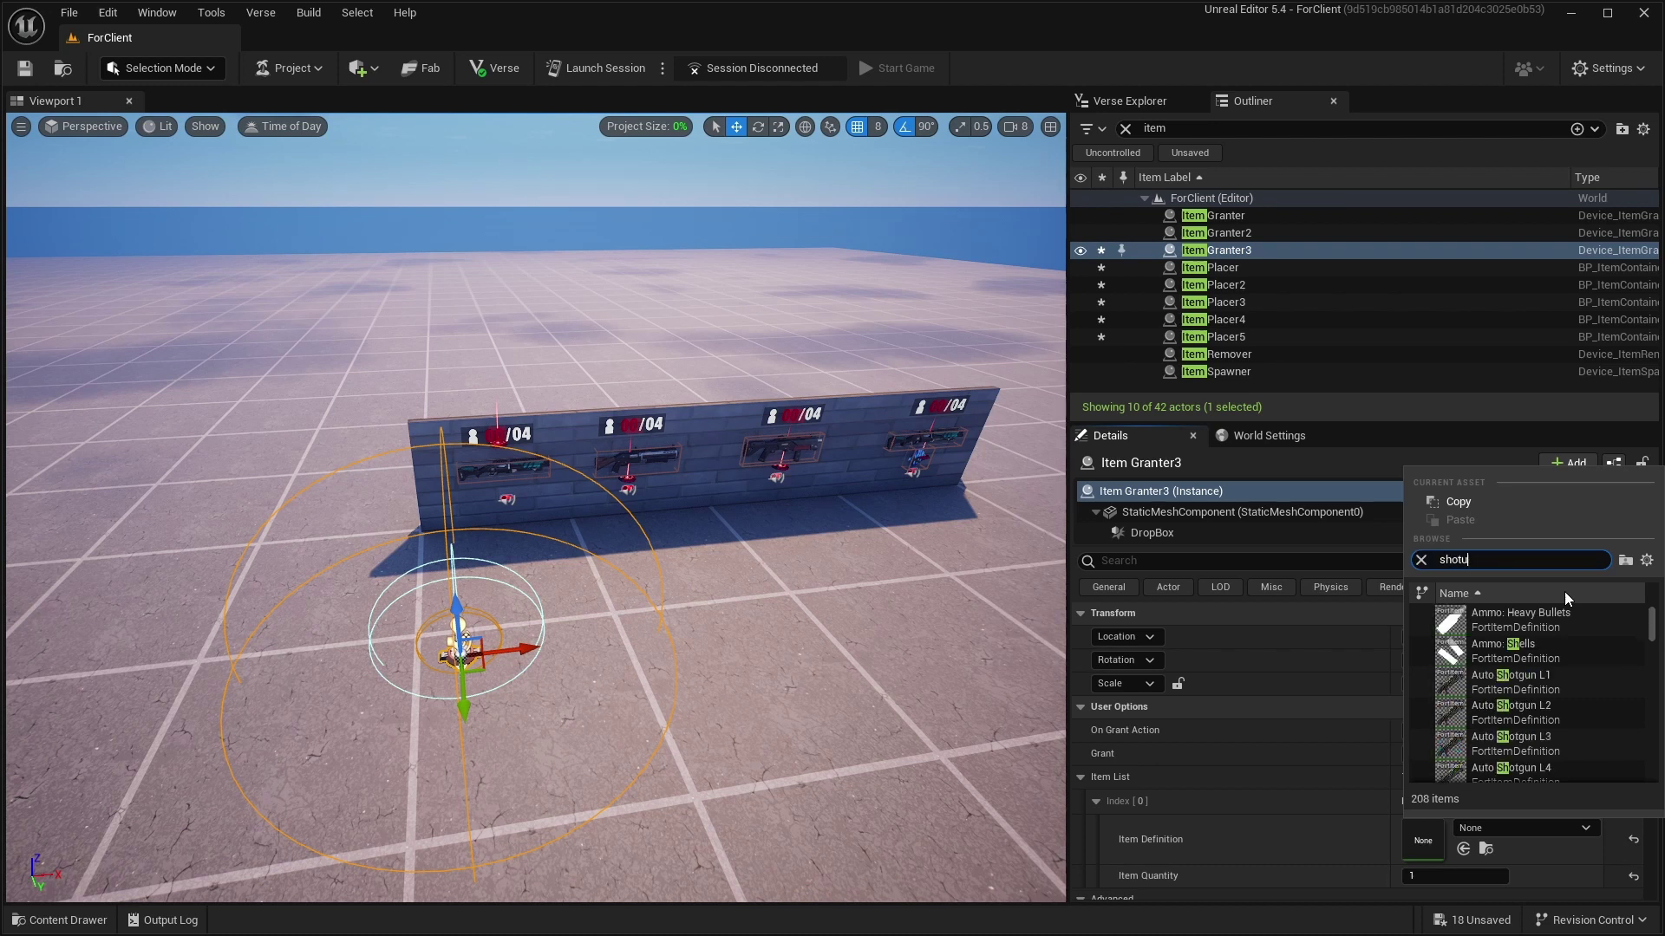
{"action": "key", "text": "Return"}
Duplicate the Item Granter and position the copy on the floor in front of the fourth wall segment.
{"action": "key", "text": "d"}
{"action": "right_click_drag", "start_coordinate": [584, 639], "coordinate": [557, 638]}
{"action": "left_click_drag", "start_coordinate": [443, 638], "coordinate": [1001, 606], "text": "alt"}
{"action": "key", "text": "d"}
{"action": "right_click_drag", "start_coordinate": [1002, 607], "coordinate": [983, 609]}
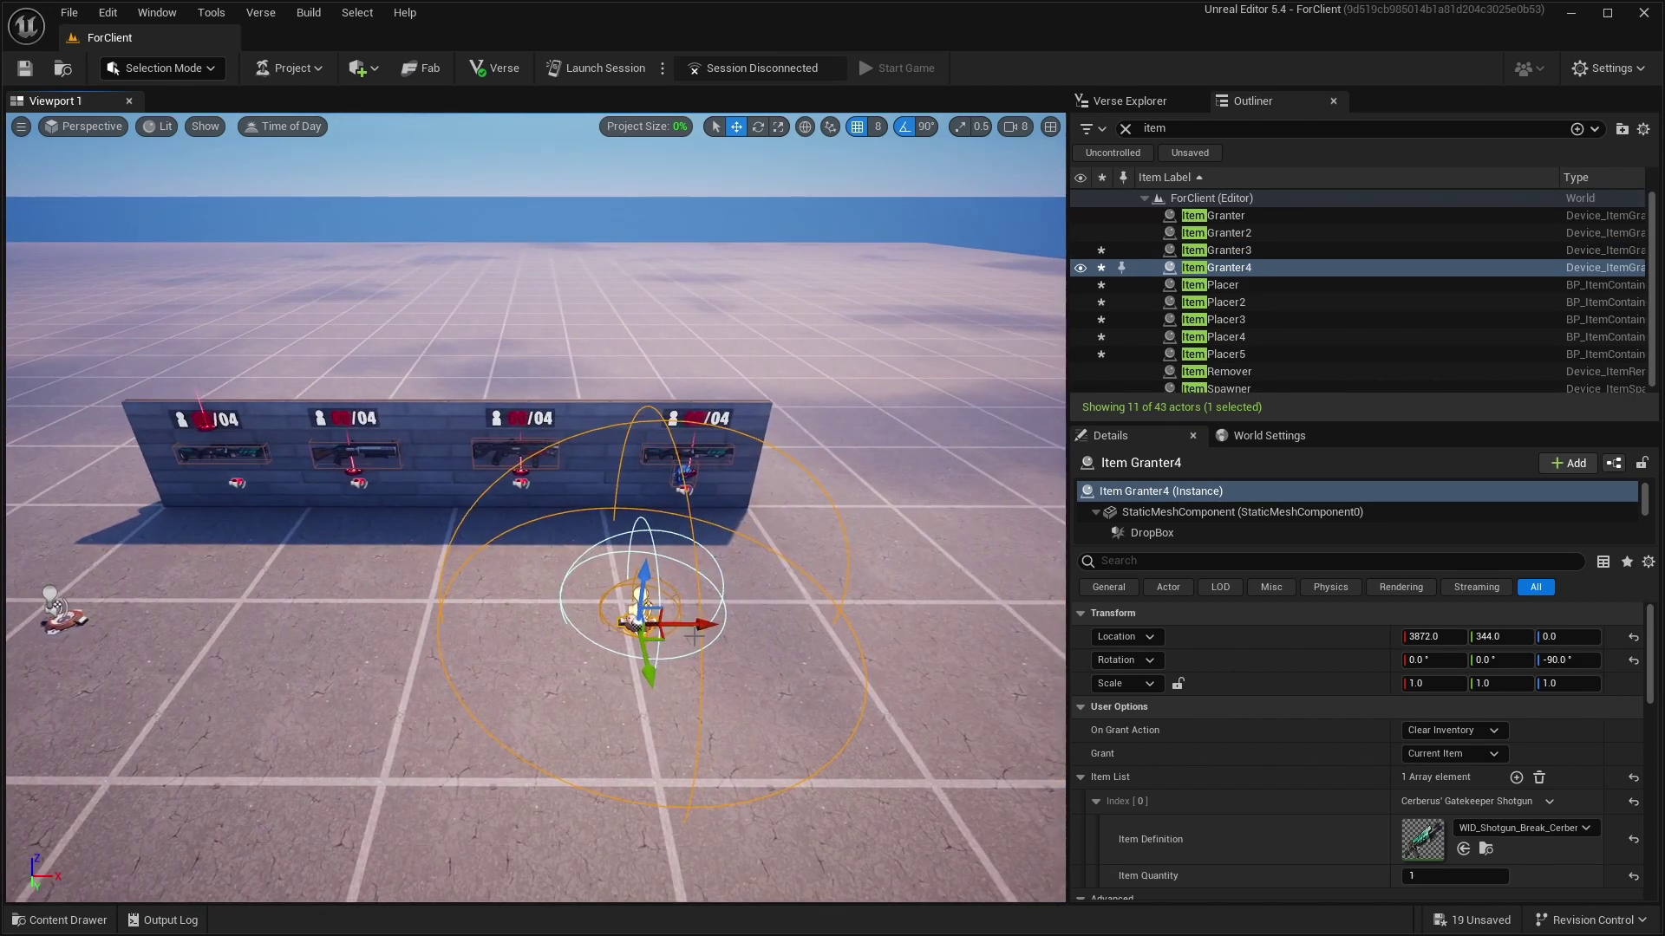
{"action": "left_click_drag", "start_coordinate": [696, 625], "coordinate": [778, 624]}
Add a second entry to the fourth segment's Item Granter and set it to Shield Fish.
{"action": "scroll", "coordinate": [1448, 785], "scroll_direction": "down", "scroll_amount": 2}
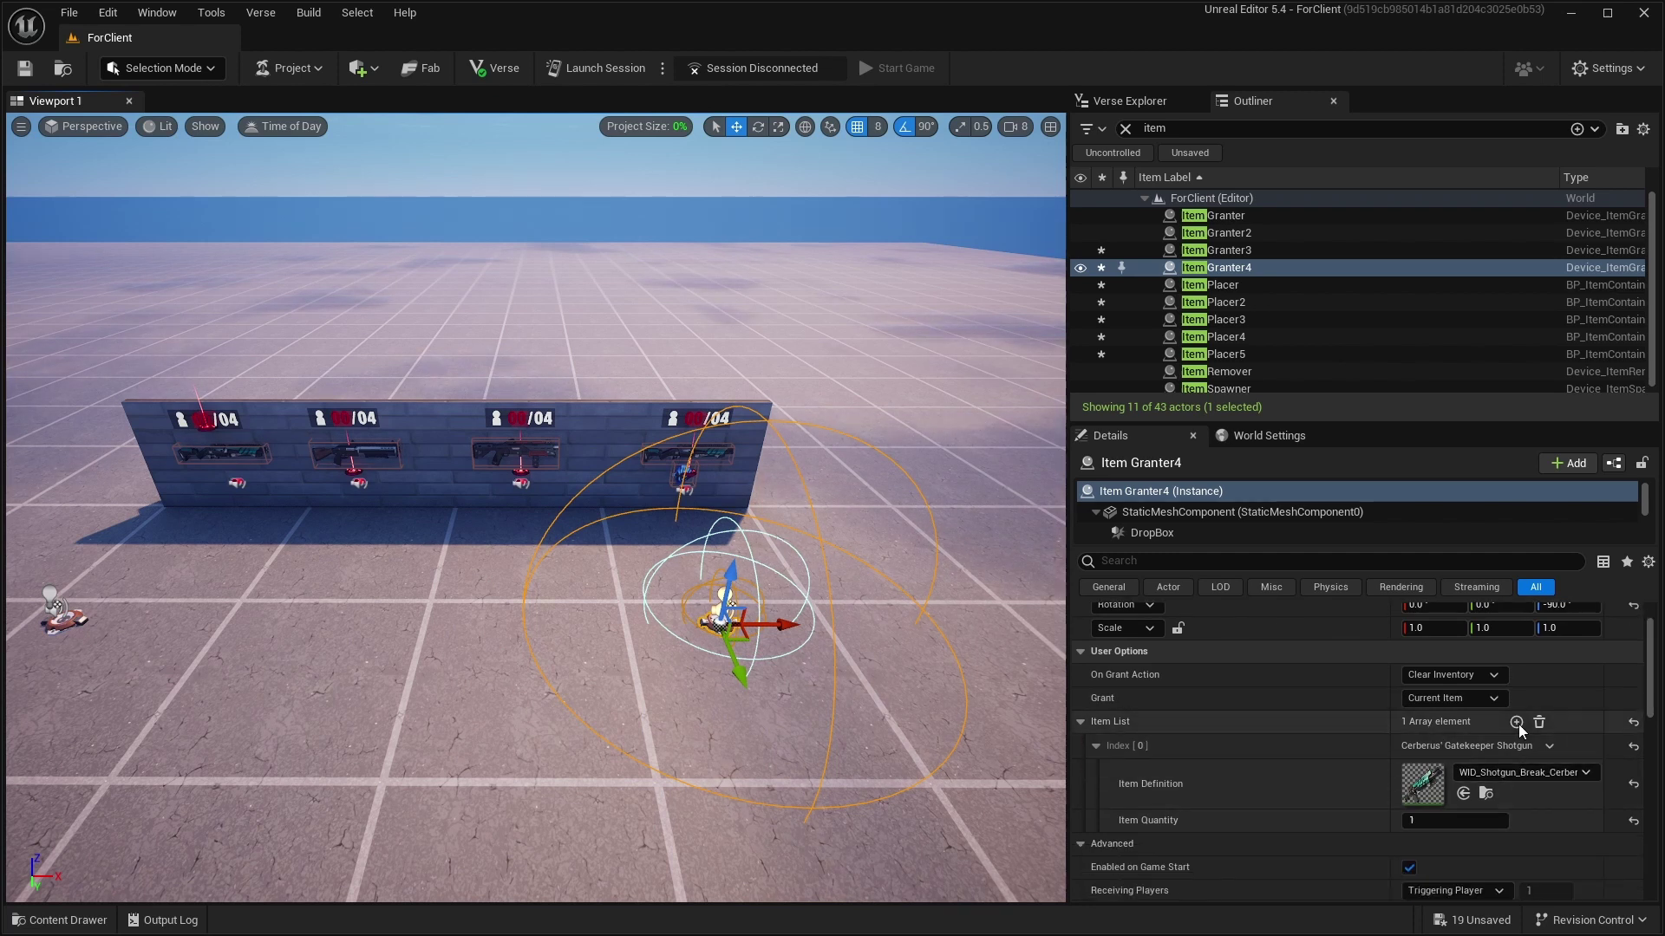
{"action": "left_click", "coordinate": [1517, 723]}
{"action": "left_click", "coordinate": [1519, 873]}
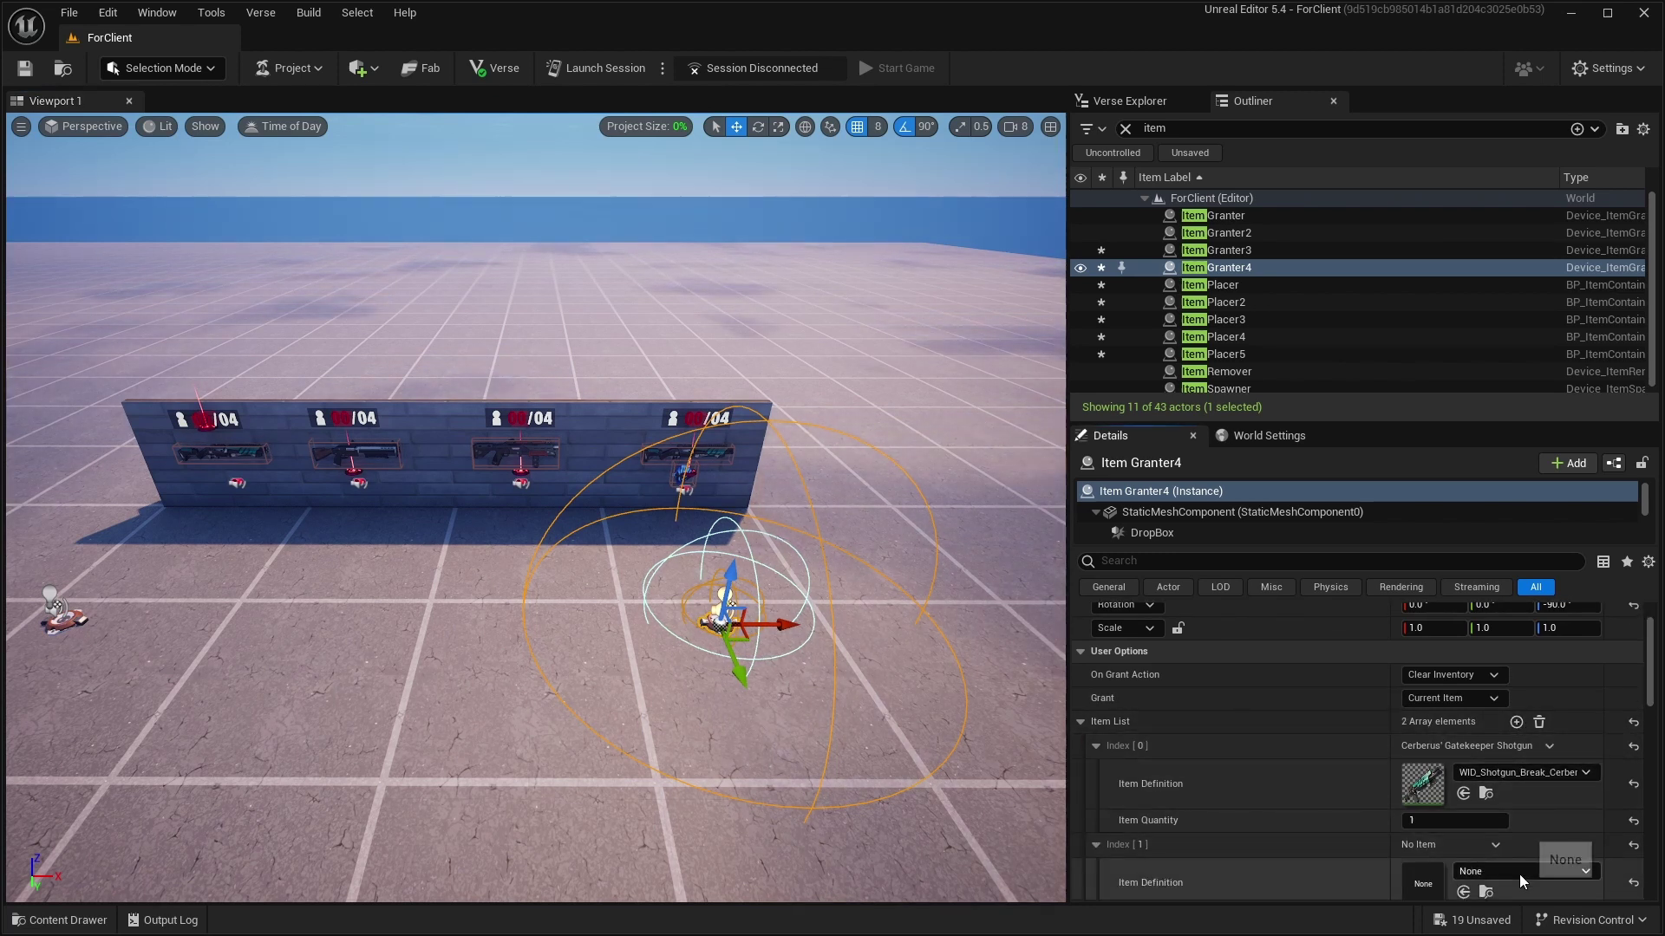
{"action": "type", "text": "fish"}
{"action": "scroll", "coordinate": [1537, 720], "scroll_direction": "down", "scroll_amount": 2}
{"action": "left_click", "coordinate": [1522, 756]}
Duplicate the fourth segment's Item Granter and place the copy in front of the second wall segment.
{"action": "right_click_drag", "start_coordinate": [832, 619], "coordinate": [838, 620]}
{"action": "key", "text": "s"}
{"action": "left_click_drag", "start_coordinate": [837, 621], "coordinate": [528, 581], "text": "alt"}
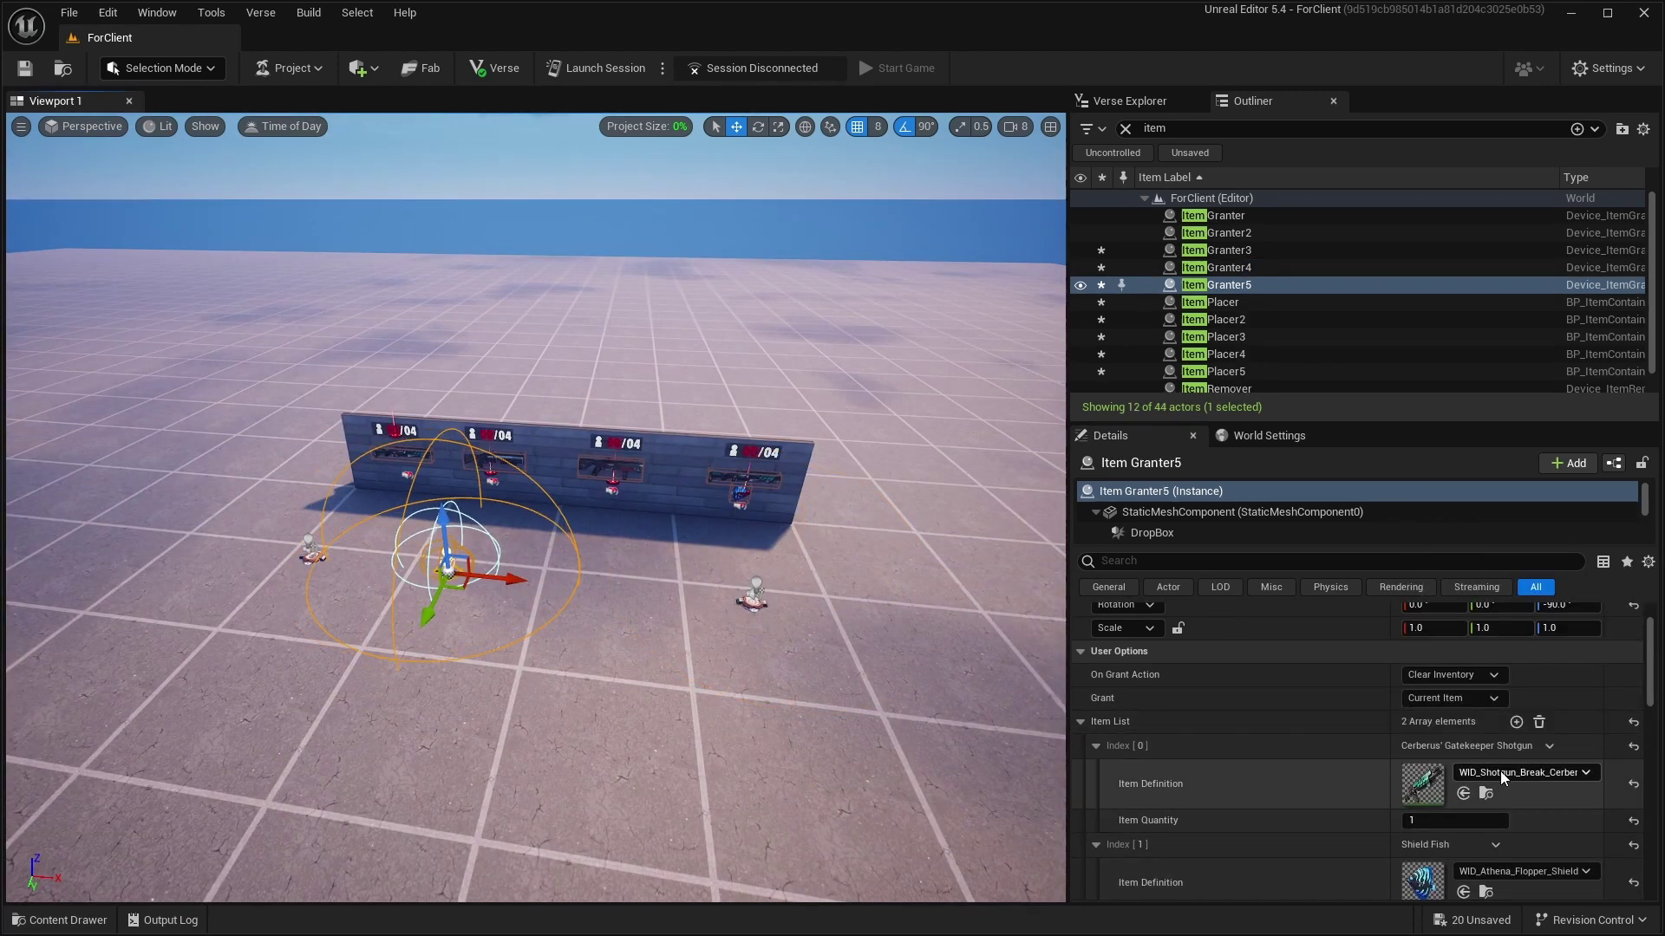
Change the first item of the second segment's Item Granter to Two-Shot Shotgun.
{"action": "left_click", "coordinate": [1522, 772]}
{"action": "type", "text": "shotgun"}
{"action": "scroll", "coordinate": [1539, 641], "scroll_direction": "down", "scroll_amount": 15}
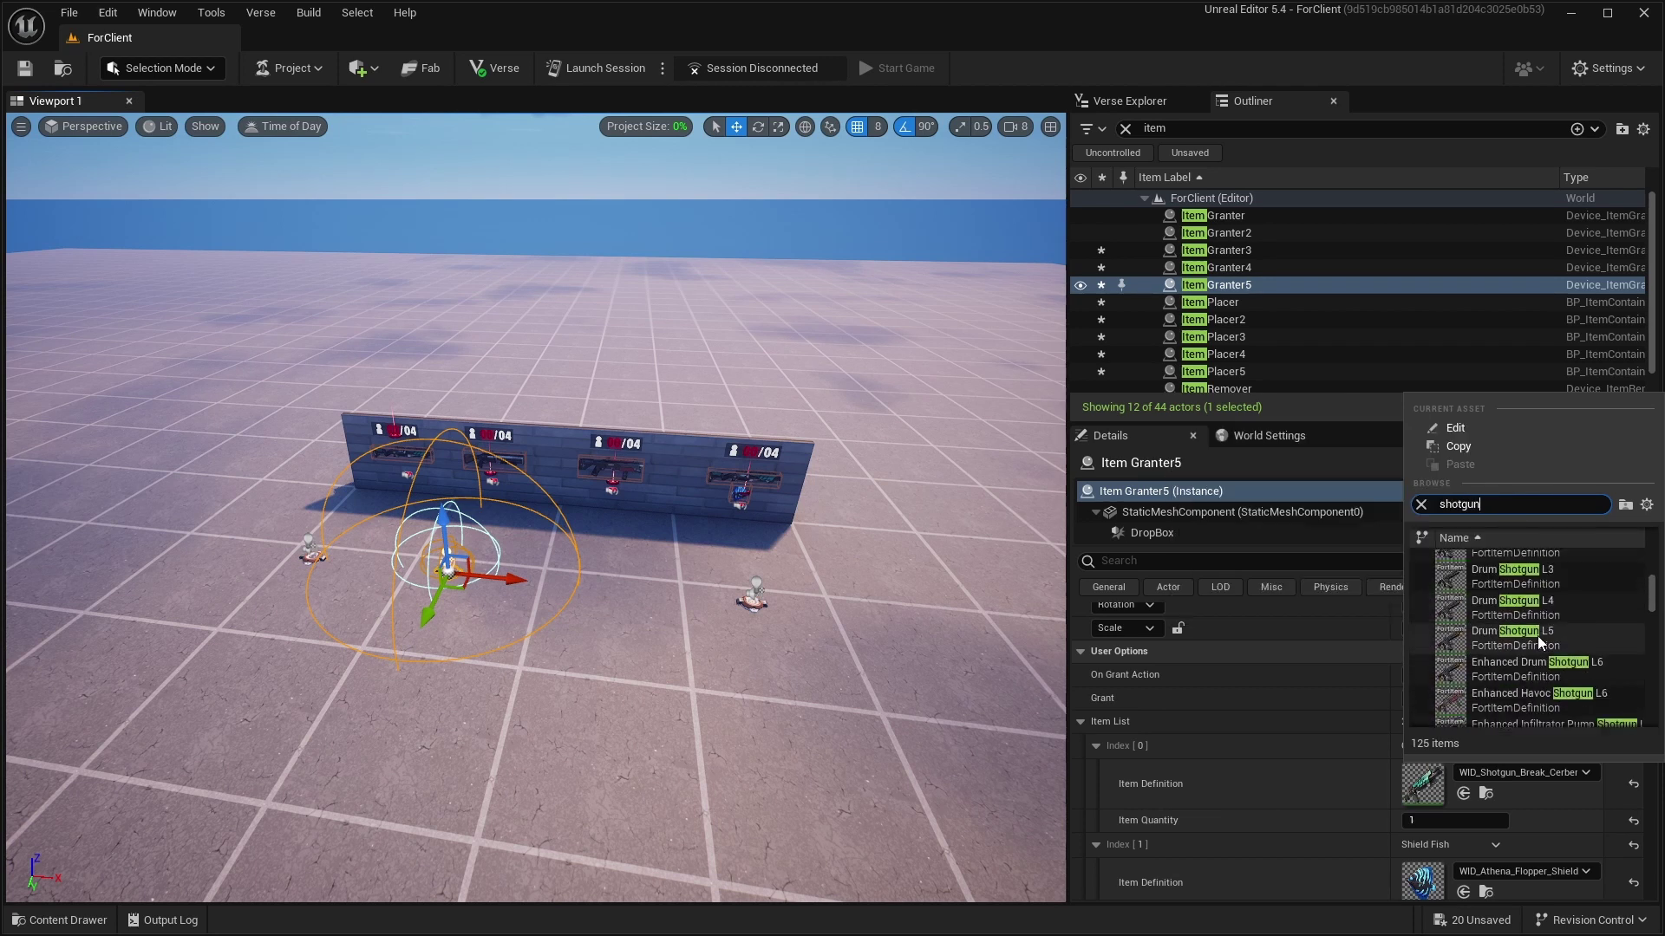
{"action": "scroll", "coordinate": [1507, 632], "scroll_direction": "down", "scroll_amount": 18}
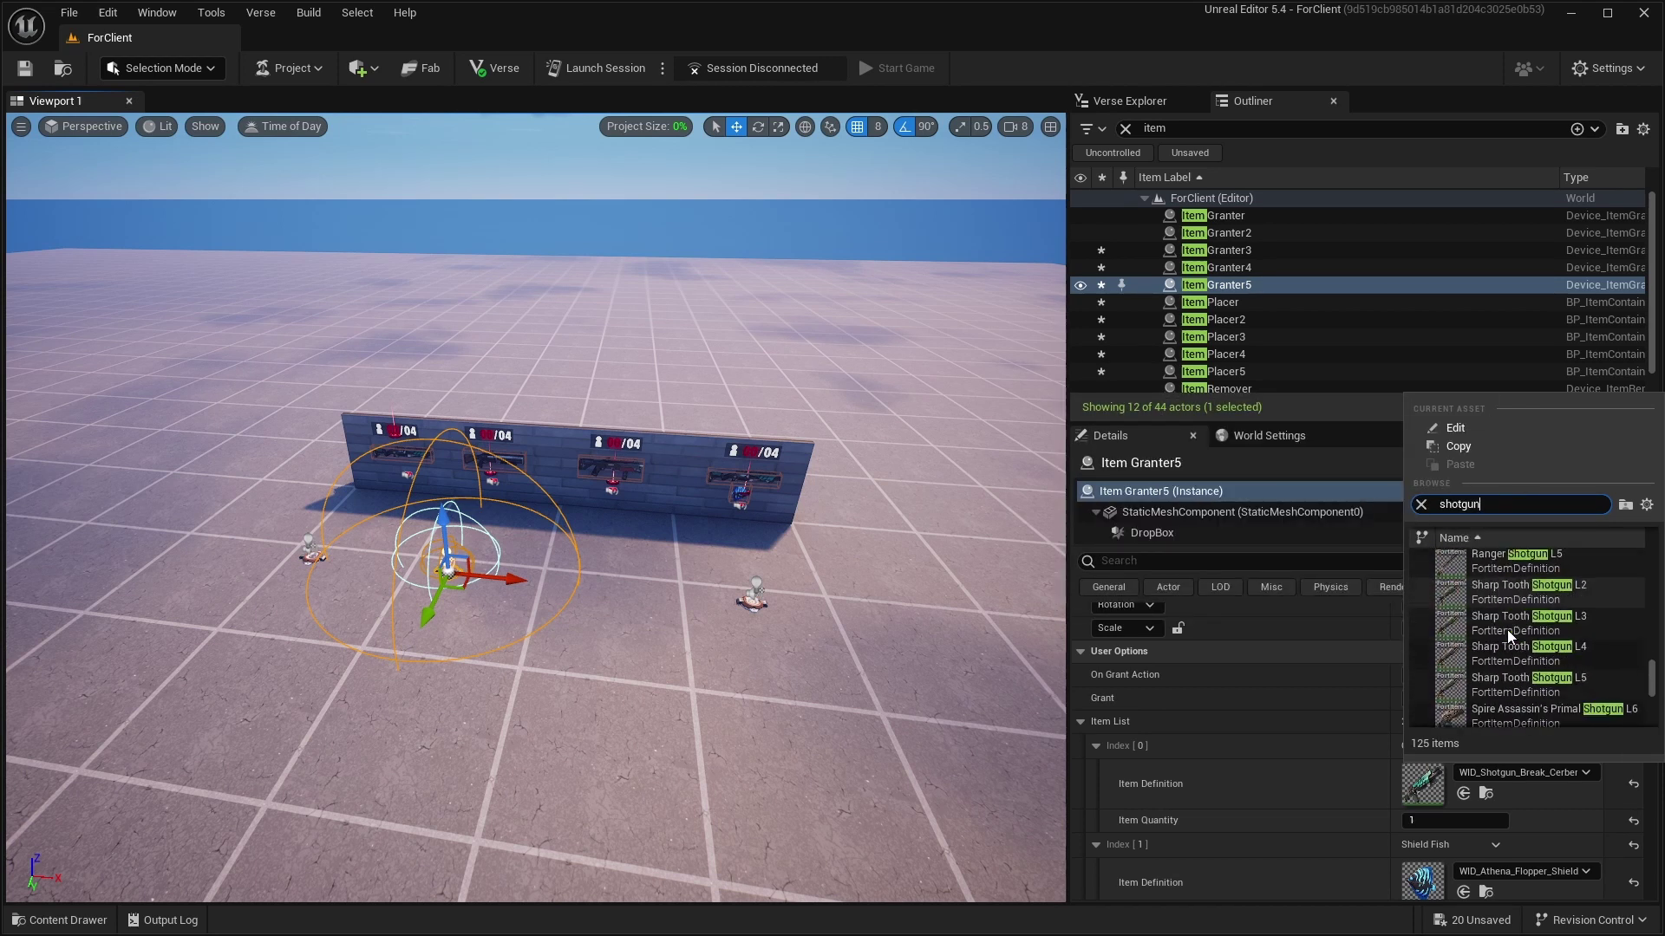
{"action": "left_click", "coordinate": [1501, 636]}
Try to duplicate the second segment's Item Granter toward the third segment, and undo the move.
{"action": "left_click_drag", "start_coordinate": [503, 578], "coordinate": [637, 592], "text": "alt"}
{"action": "key", "text": "ctrl+z"}
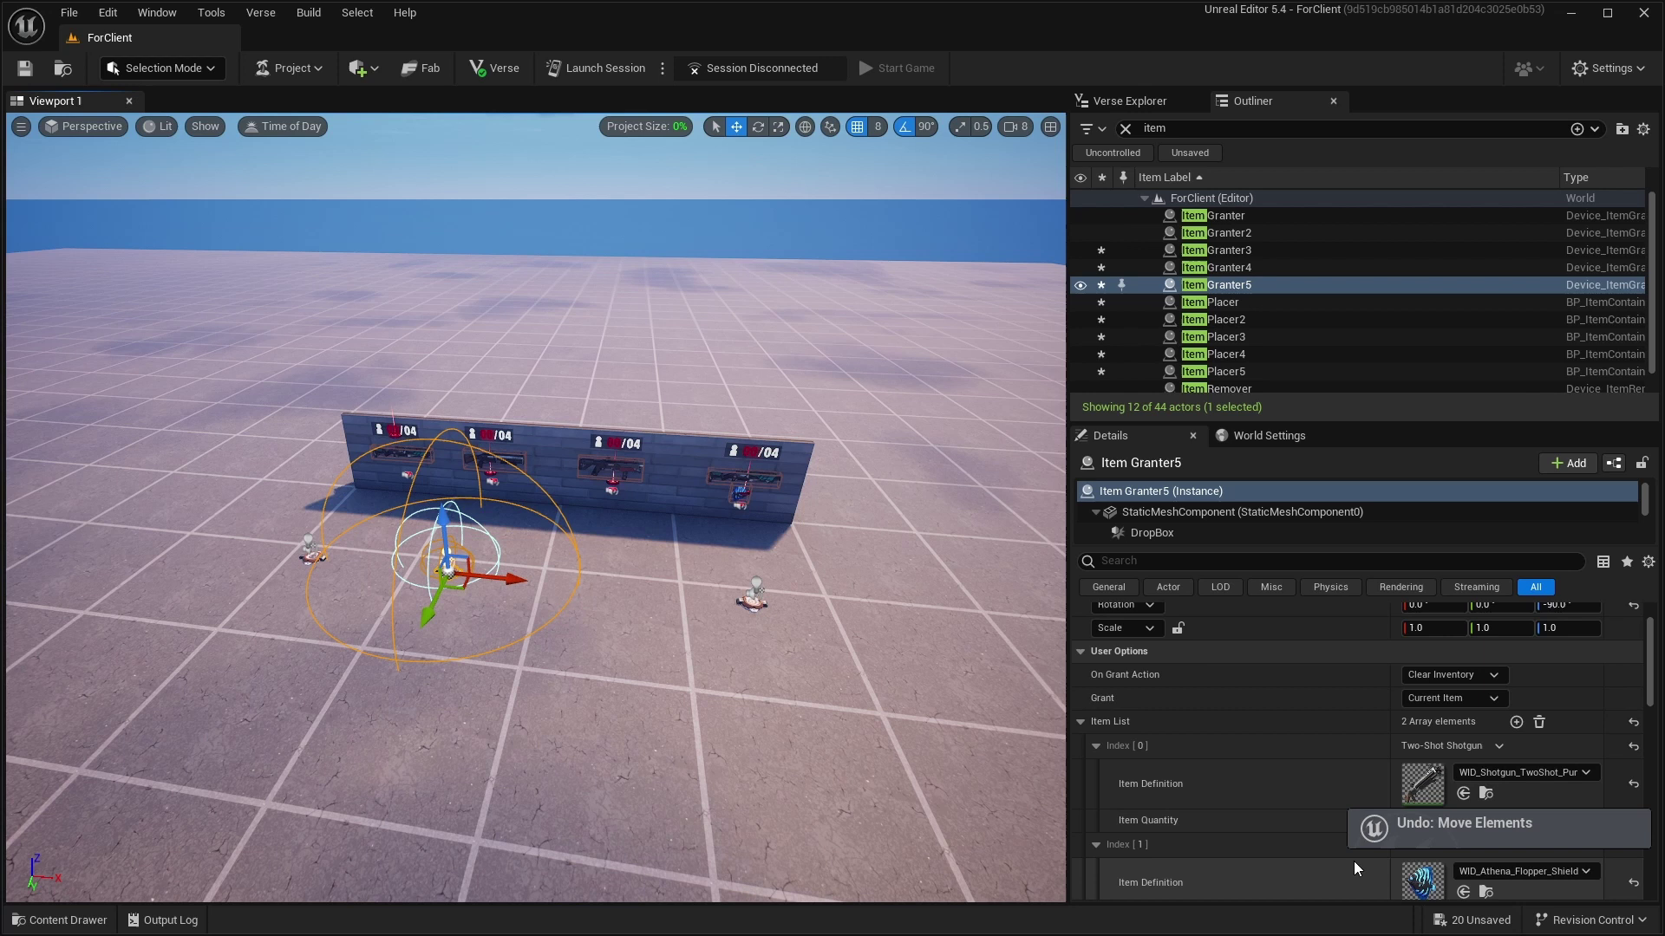
{"action": "right_click", "coordinate": [1493, 611]}
{"action": "left_click", "coordinate": [1552, 717]}
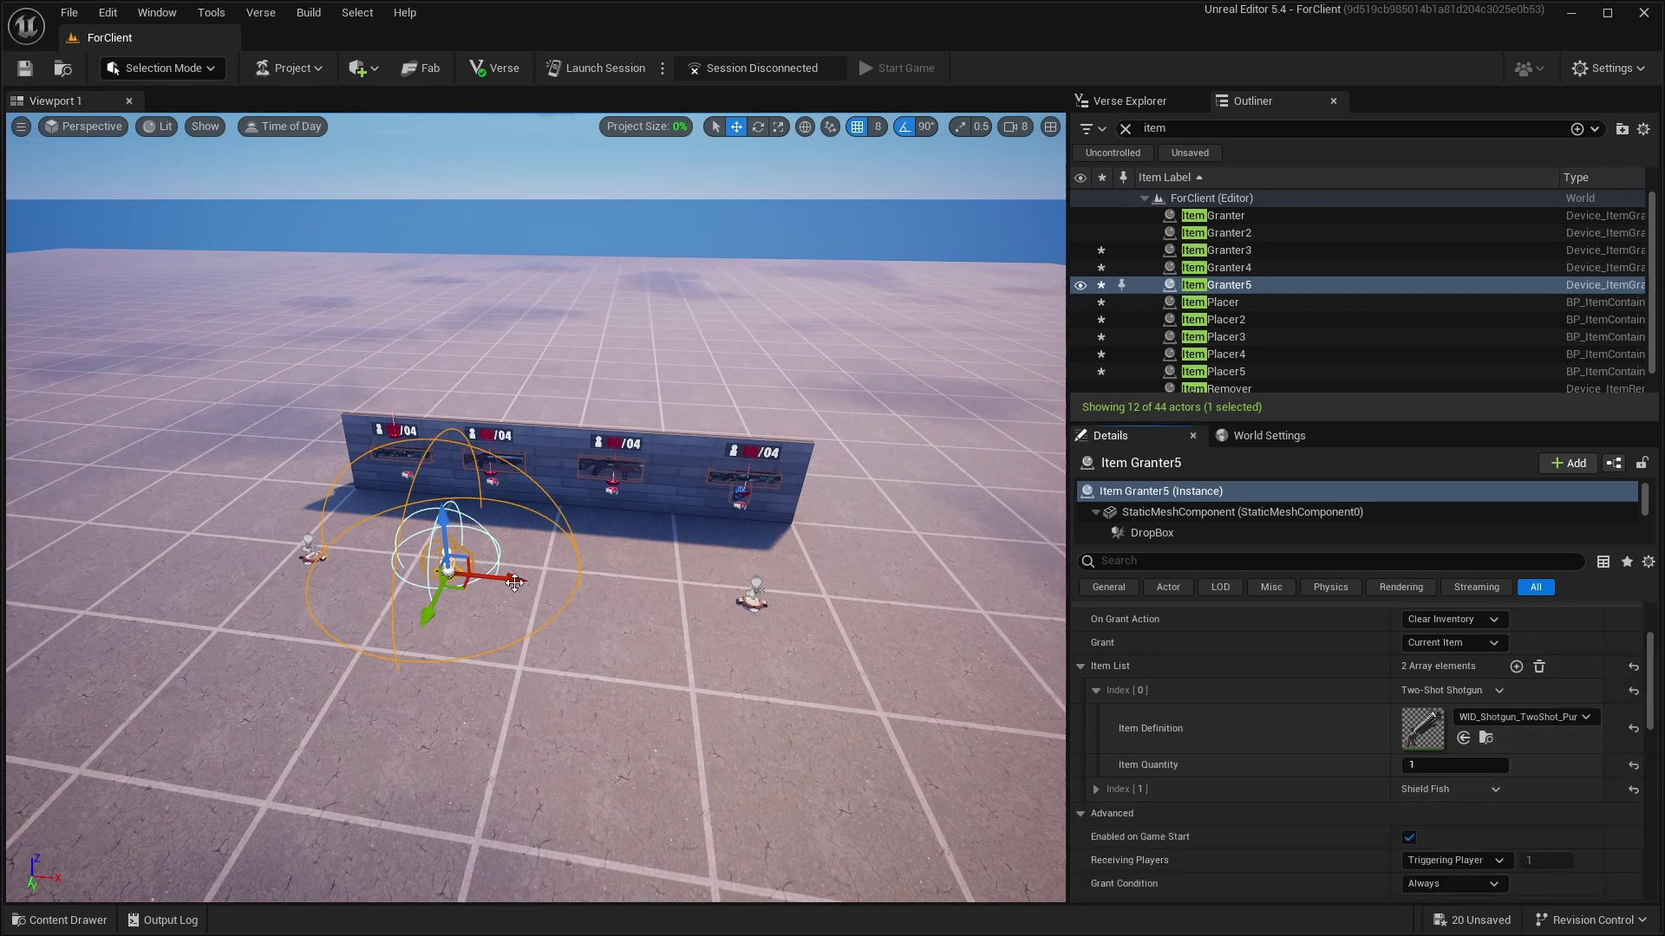
Duplicate the second segment's Item Granter in front of the third segment and set the copy's first item to Enhanced Havoc Shotgun.
{"action": "left_click_drag", "start_coordinate": [510, 579], "coordinate": [644, 593], "text": "alt"}
{"action": "left_click", "coordinate": [1519, 717]}
{"action": "type", "text": "shotgun l6"}
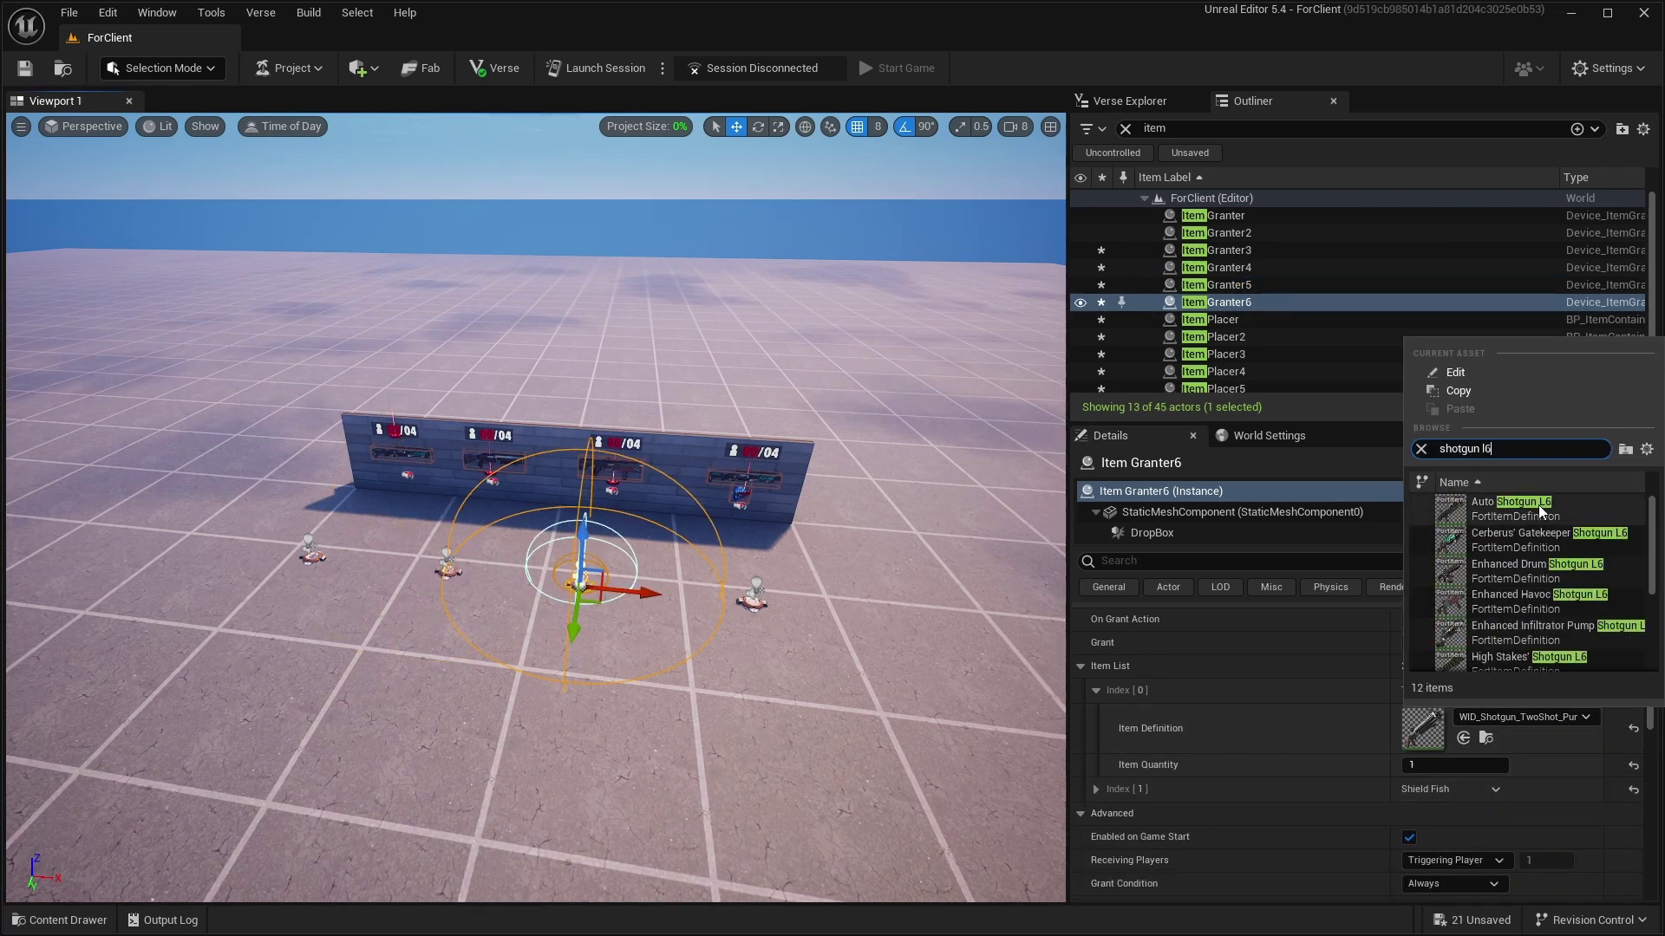
{"action": "left_click", "coordinate": [1552, 569]}
Select all four segments' Item Granters and move them together back into the voting wall.
{"action": "right_click_drag", "start_coordinate": [780, 538], "coordinate": [971, 590]}
{"action": "right_click_drag", "start_coordinate": [299, 598], "coordinate": [284, 605]}
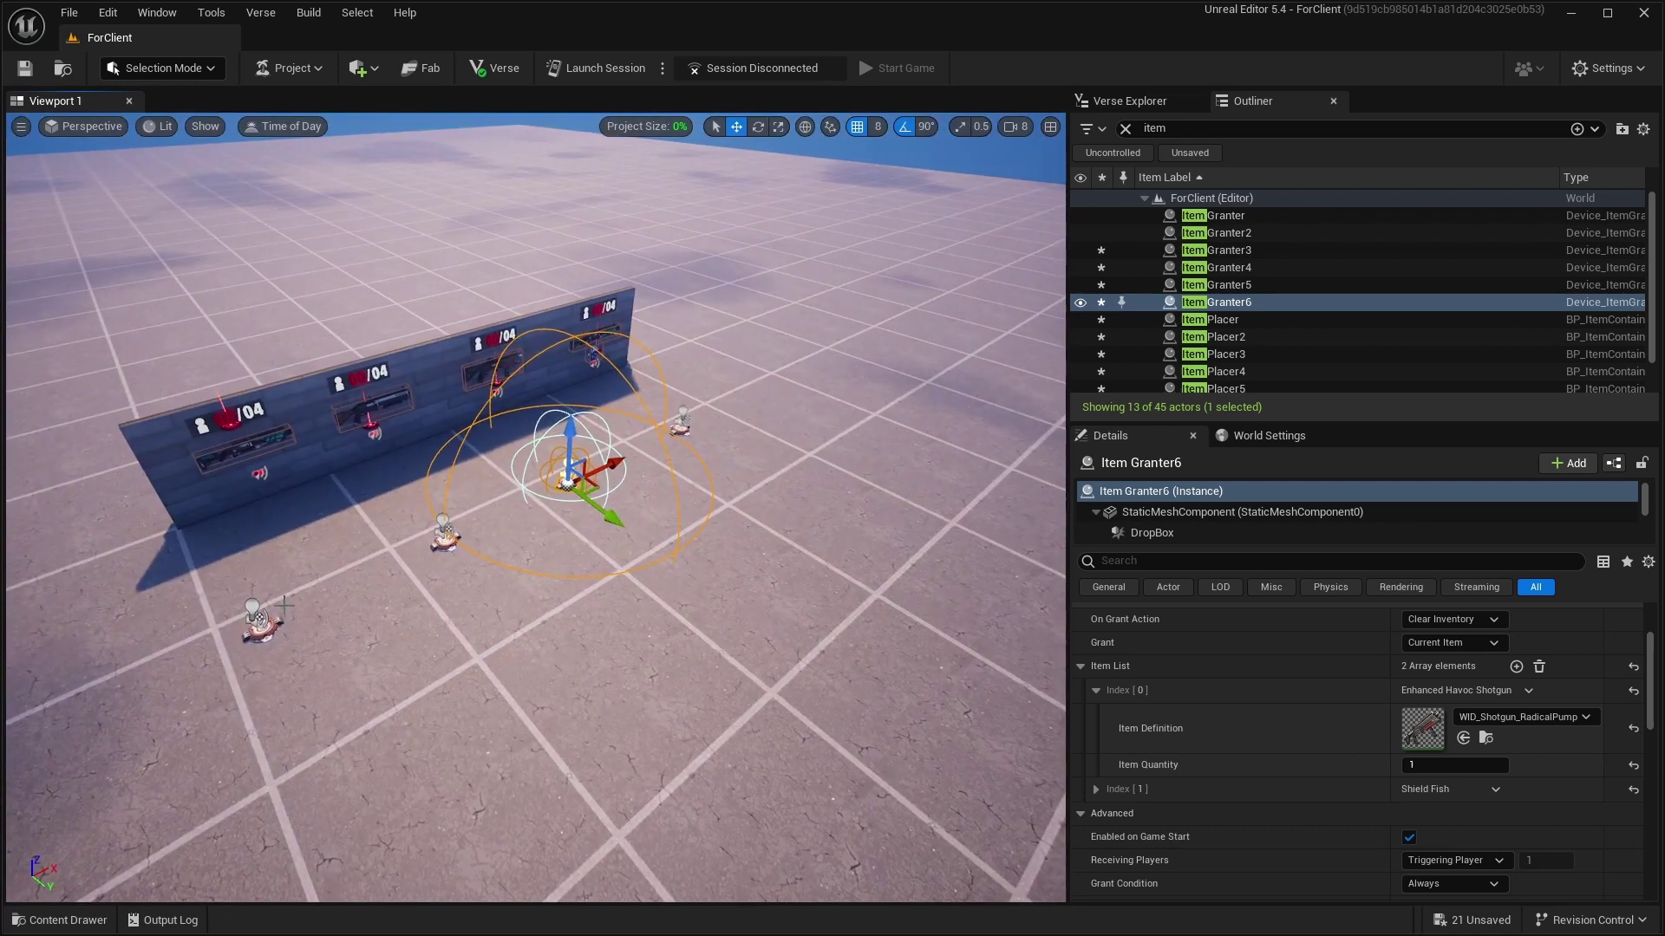
{"action": "left_click", "coordinate": [269, 620], "text": "ctrl"}
{"action": "left_click", "coordinate": [444, 539], "text": "ctrl"}
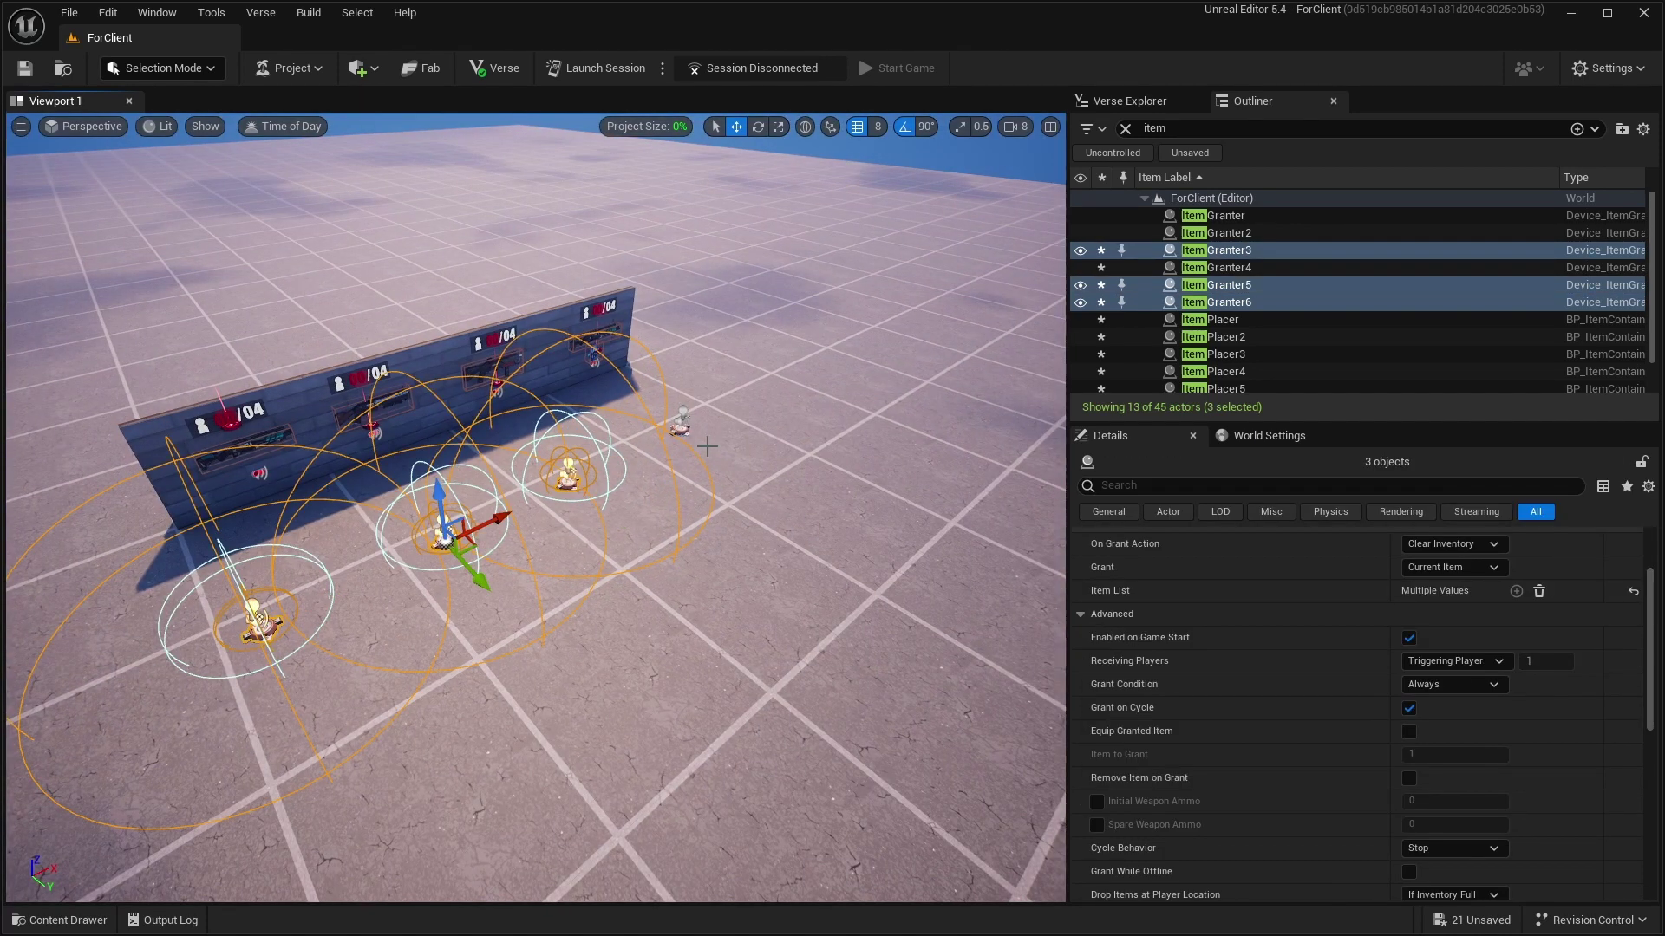
{"action": "right_click_drag", "start_coordinate": [686, 437], "coordinate": [676, 437]}
{"action": "left_click", "coordinate": [691, 426], "text": "ctrl"}
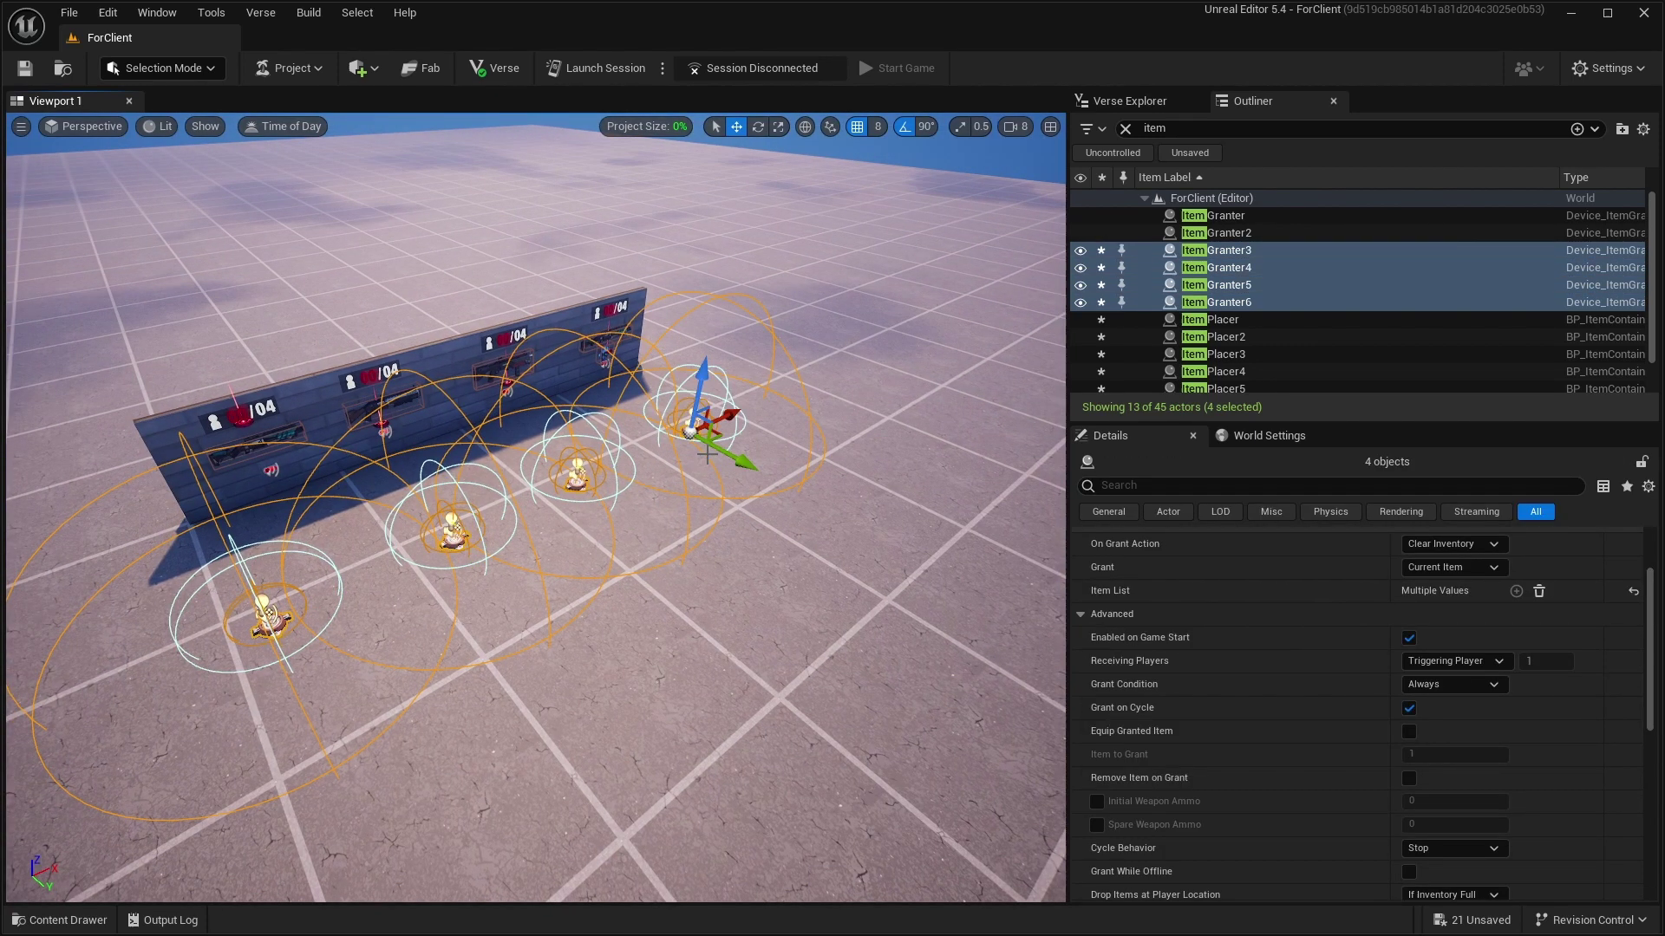
{"action": "left_click_drag", "start_coordinate": [728, 438], "coordinate": [627, 371]}
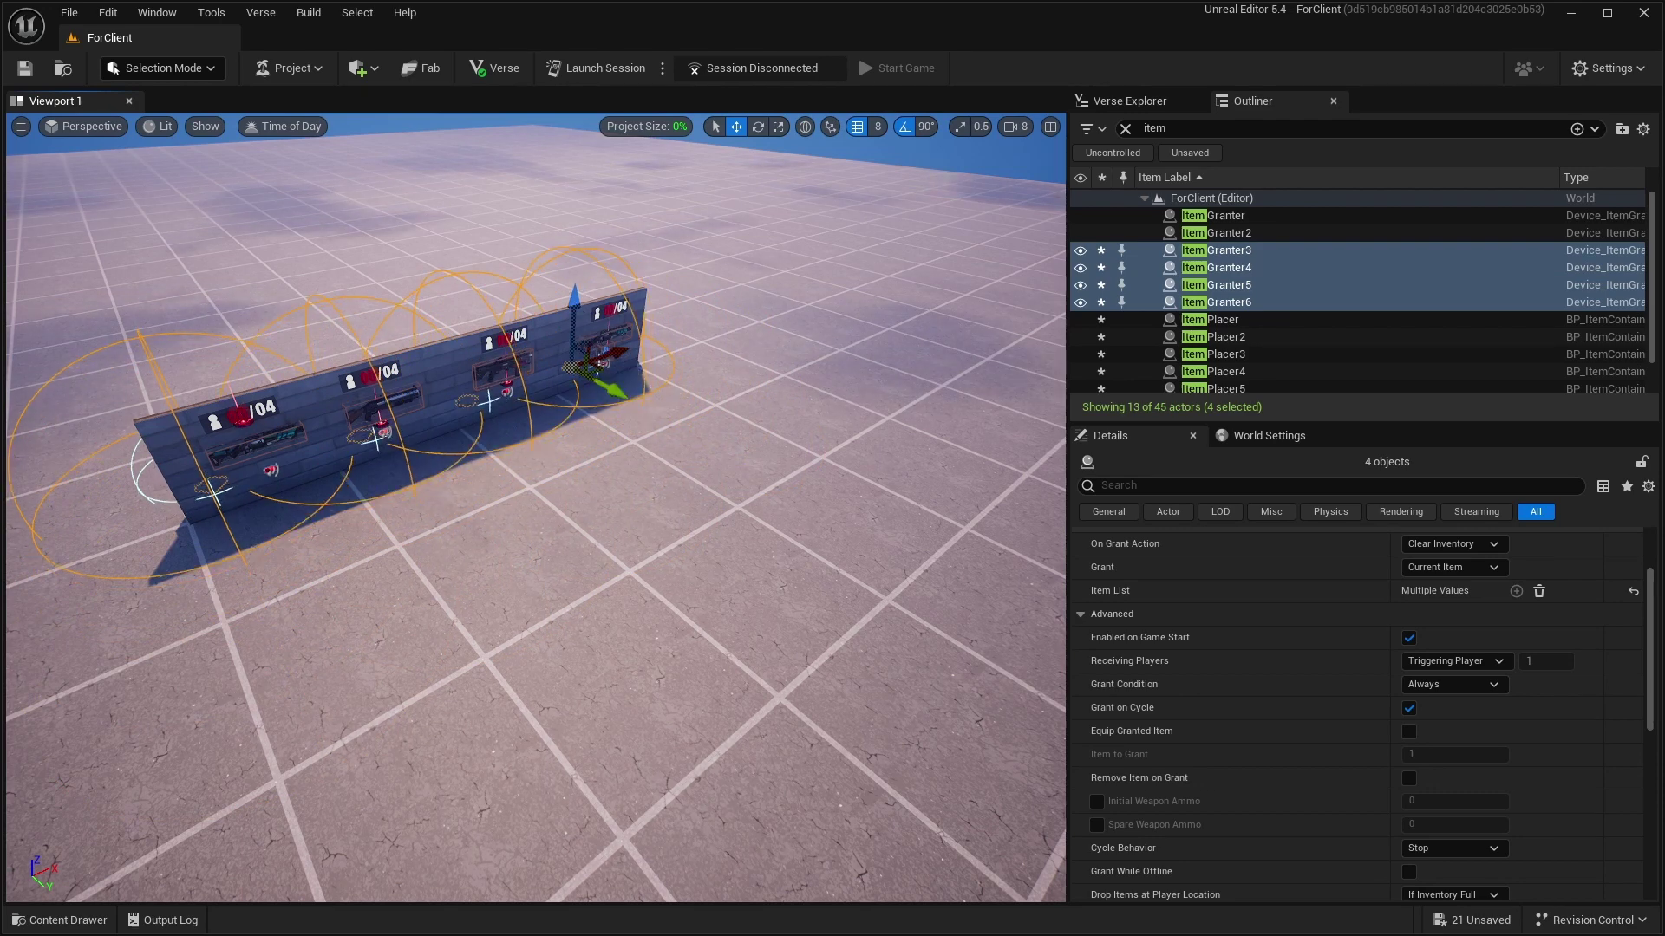
{"action": "right_click_drag", "start_coordinate": [641, 405], "coordinate": [607, 364]}
{"action": "key", "text": "w"}
{"action": "key", "text": "s"}
{"action": "right_click_drag", "start_coordinate": [680, 438], "coordinate": [611, 423]}
{"action": "key", "text": "d"}
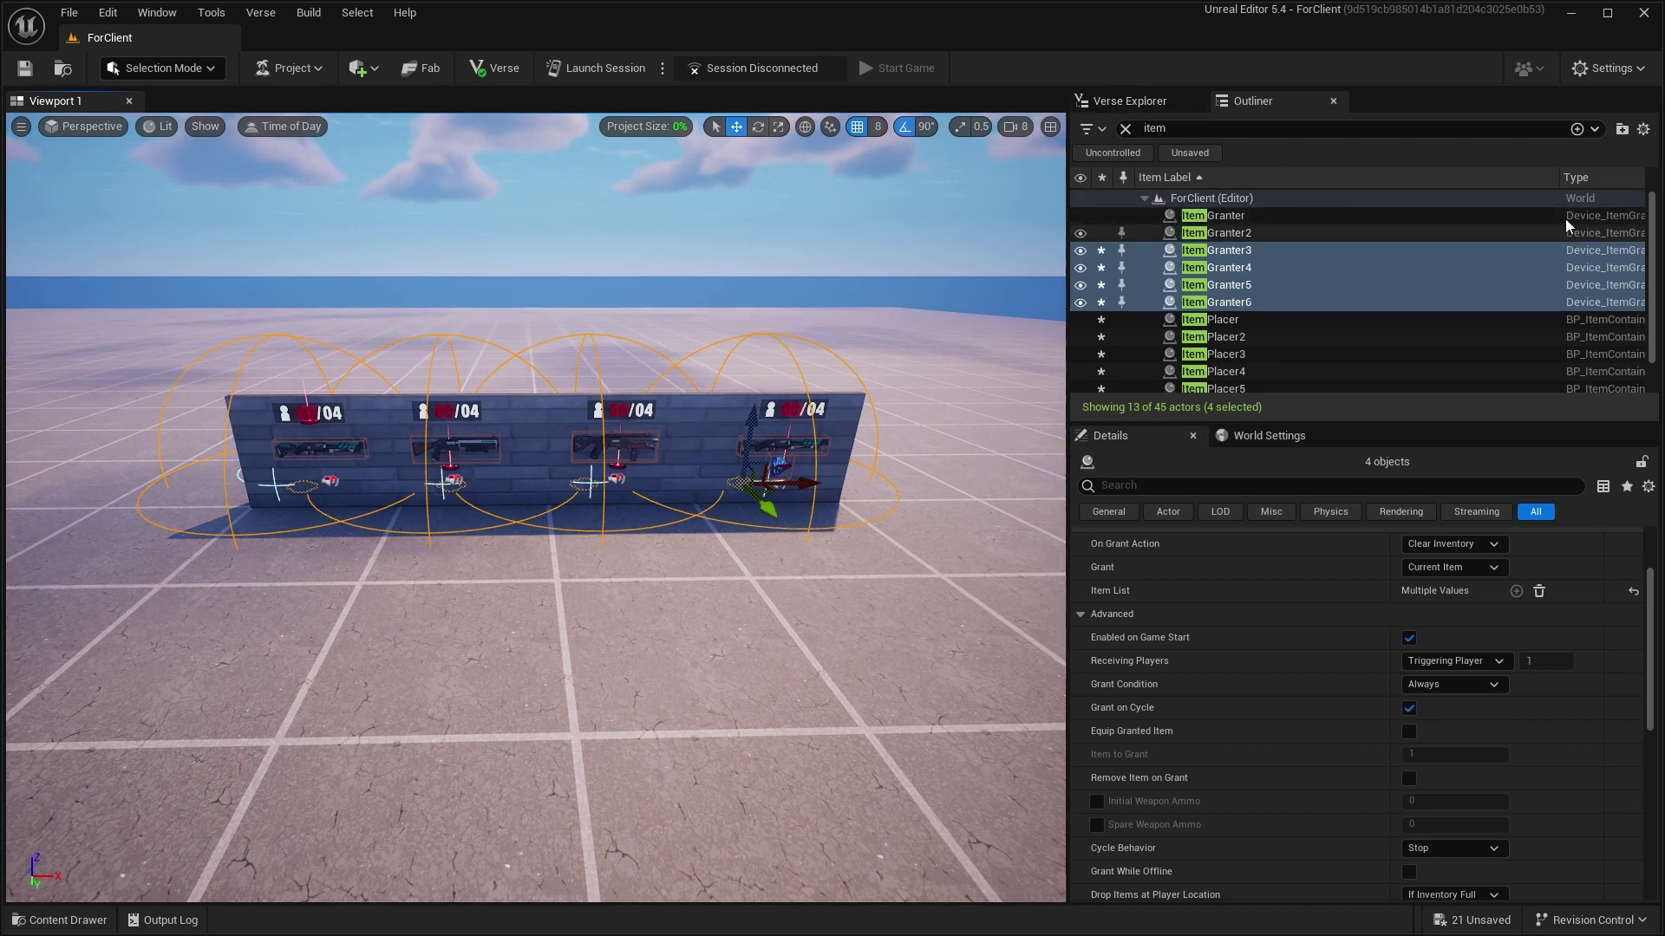
Create a Verse Device script named VotingSystem in the project's Content folder and save all unsaved content.
{"action": "left_click", "coordinate": [1123, 101]}
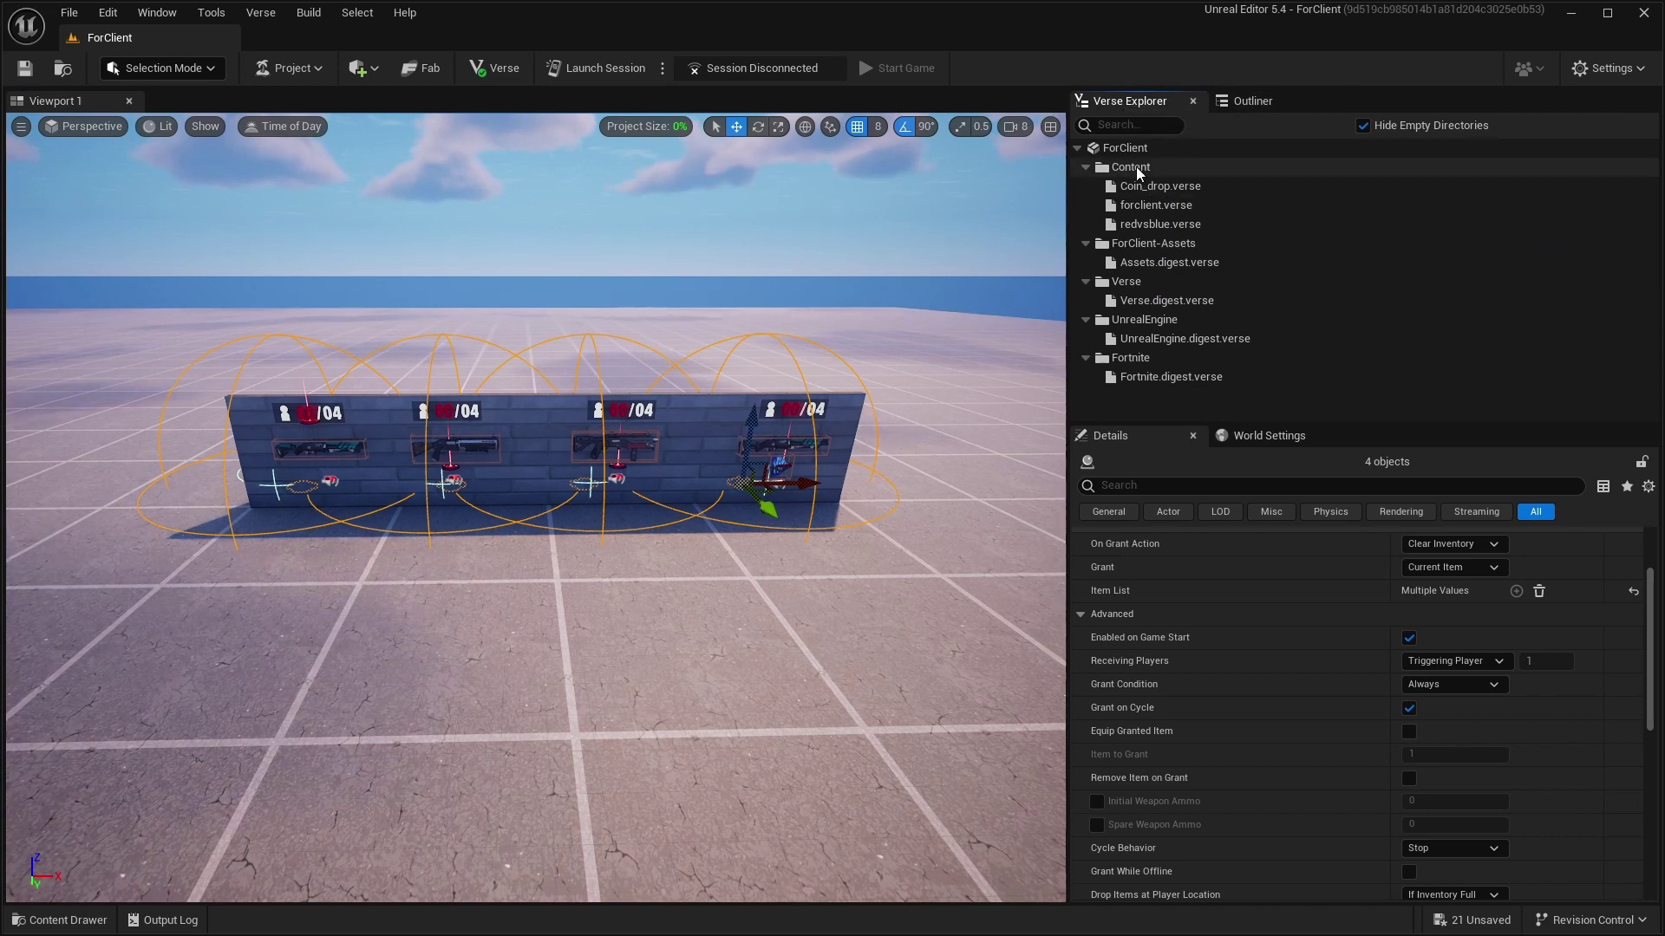
{"action": "left_click", "coordinate": [1127, 165]}
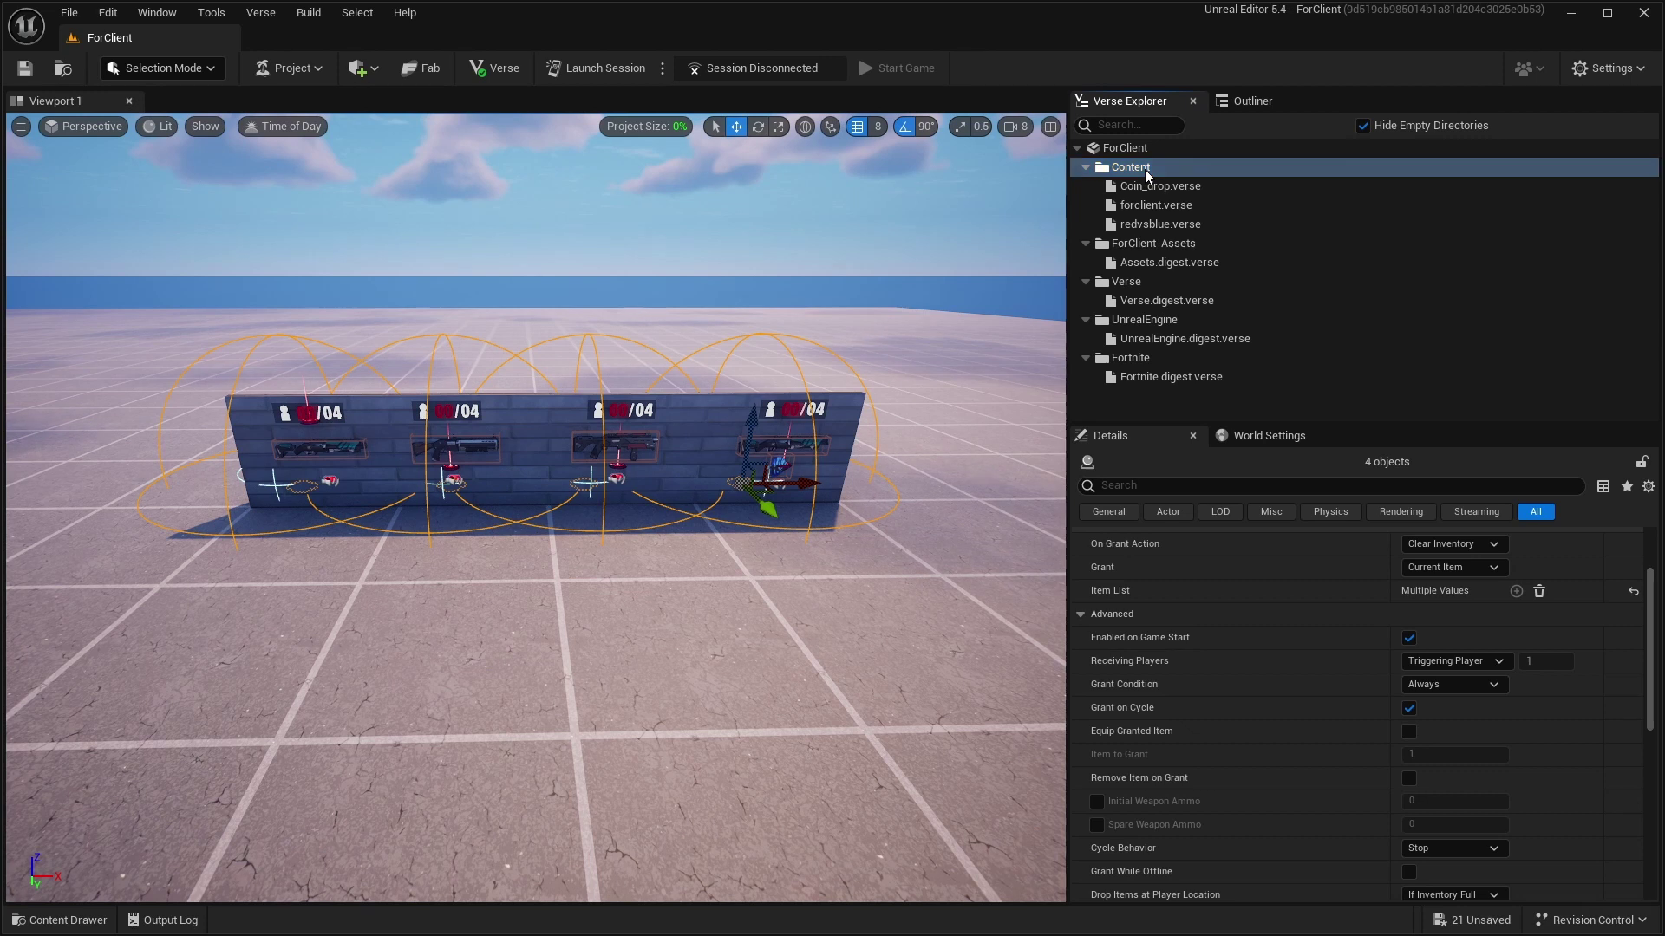
{"action": "right_click", "coordinate": [1145, 169]}
{"action": "left_click", "coordinate": [1207, 205]}
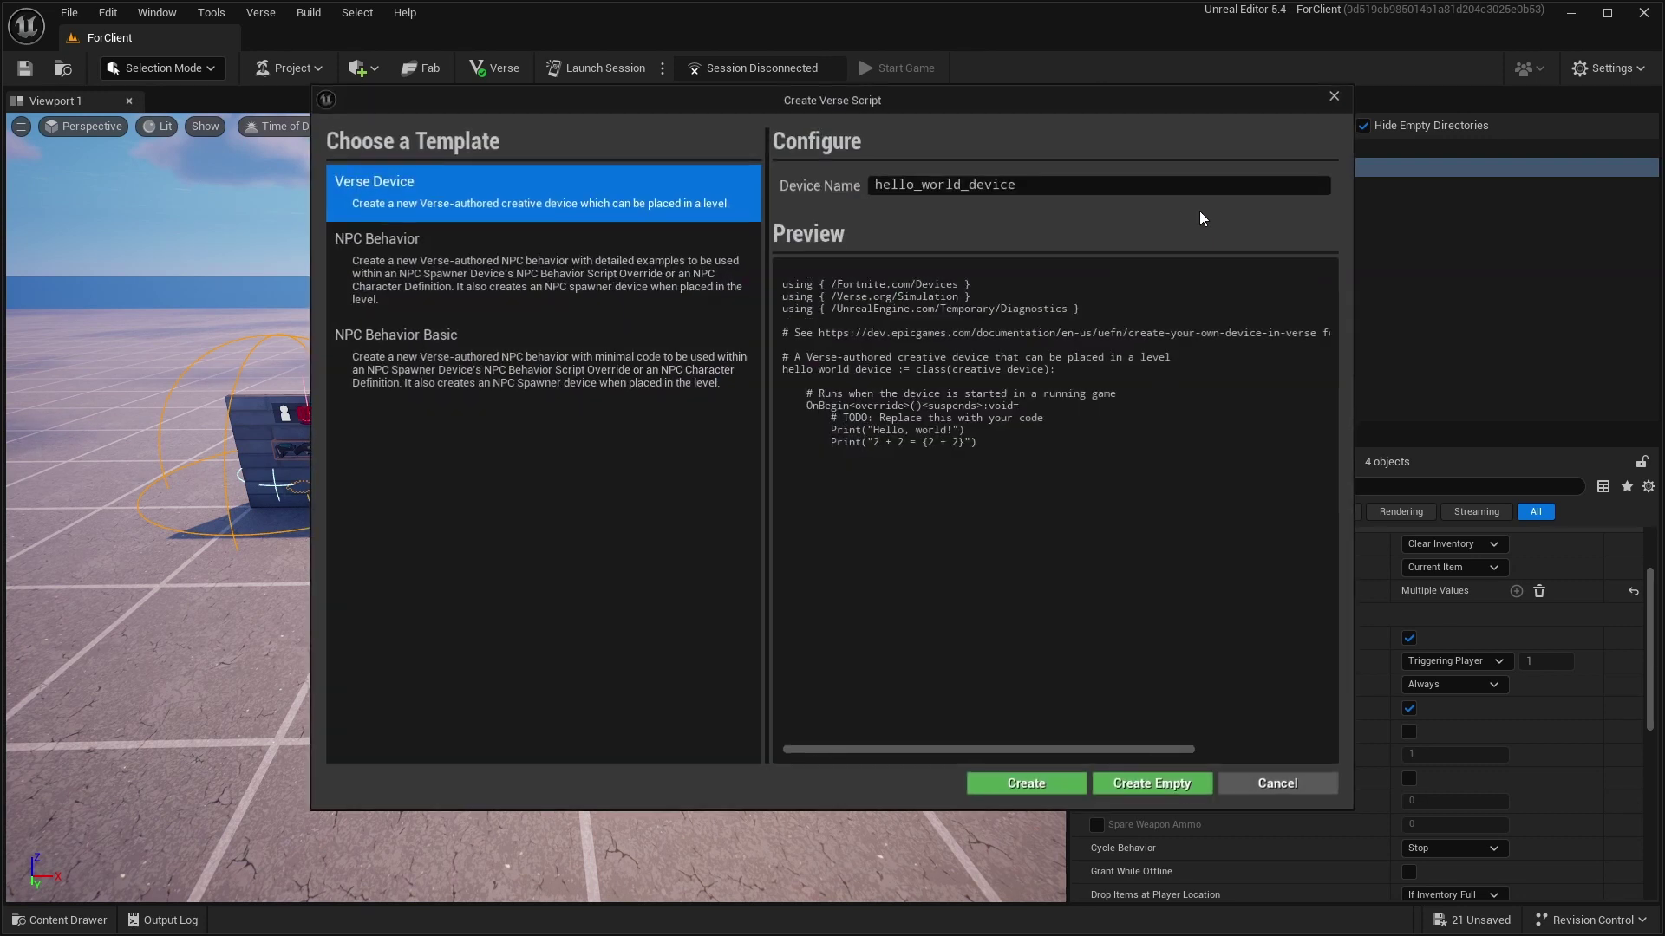
{"action": "left_click", "coordinate": [1050, 191]}
{"action": "key", "text": "BackSpace"}
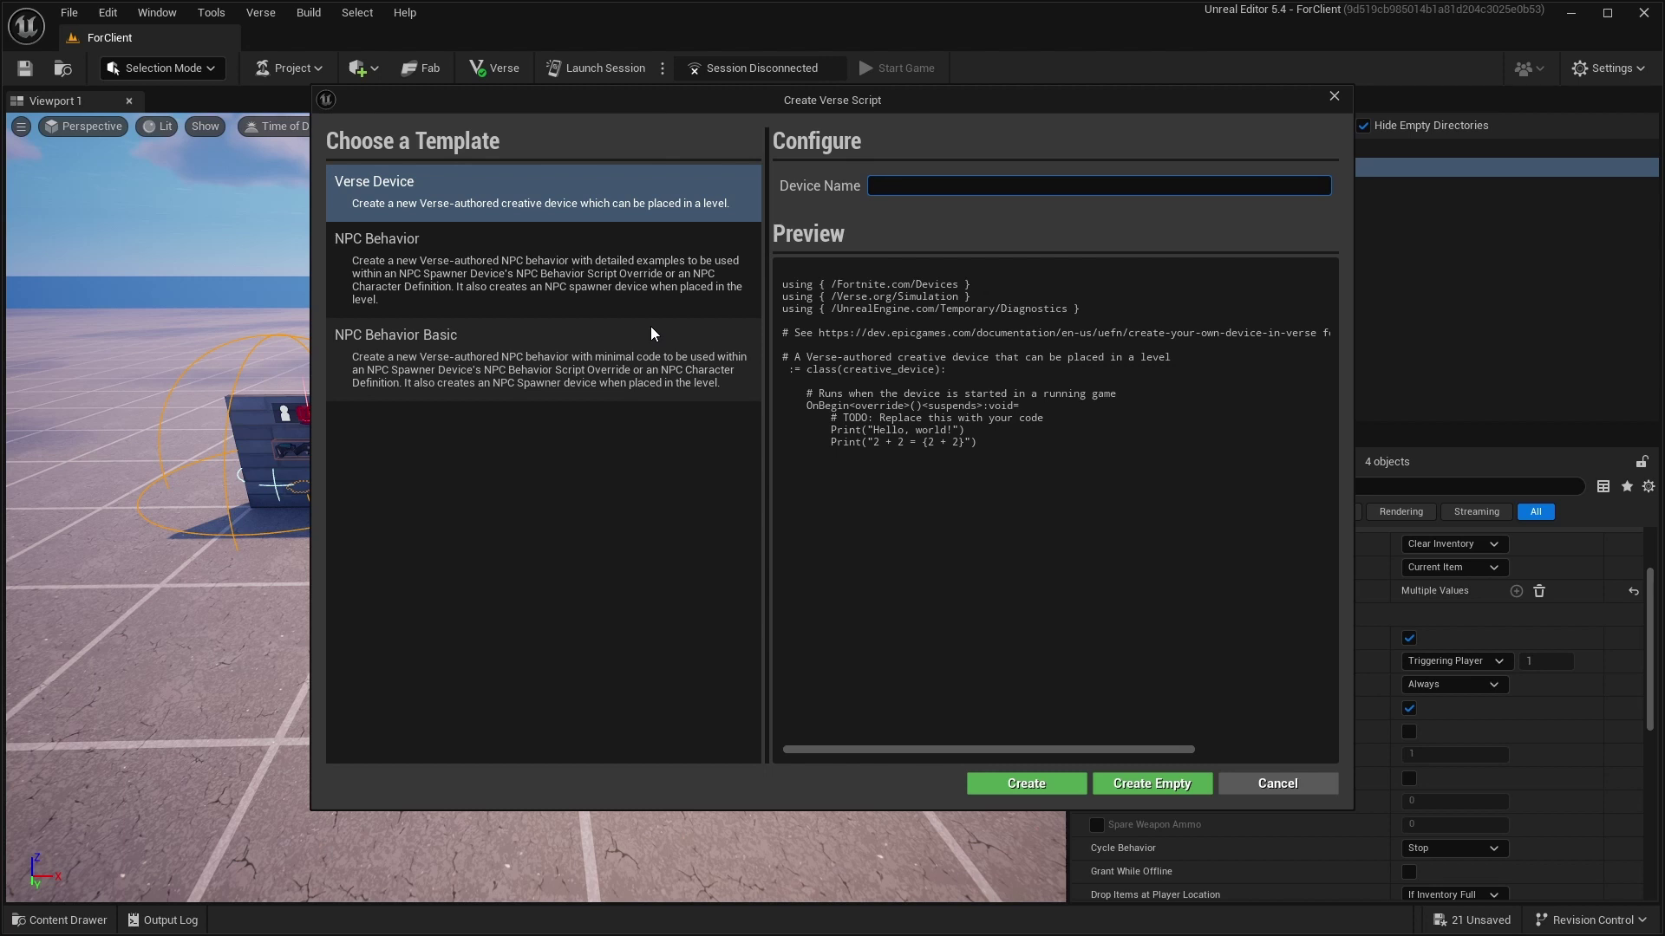
{"action": "type", "text": "Voting"}
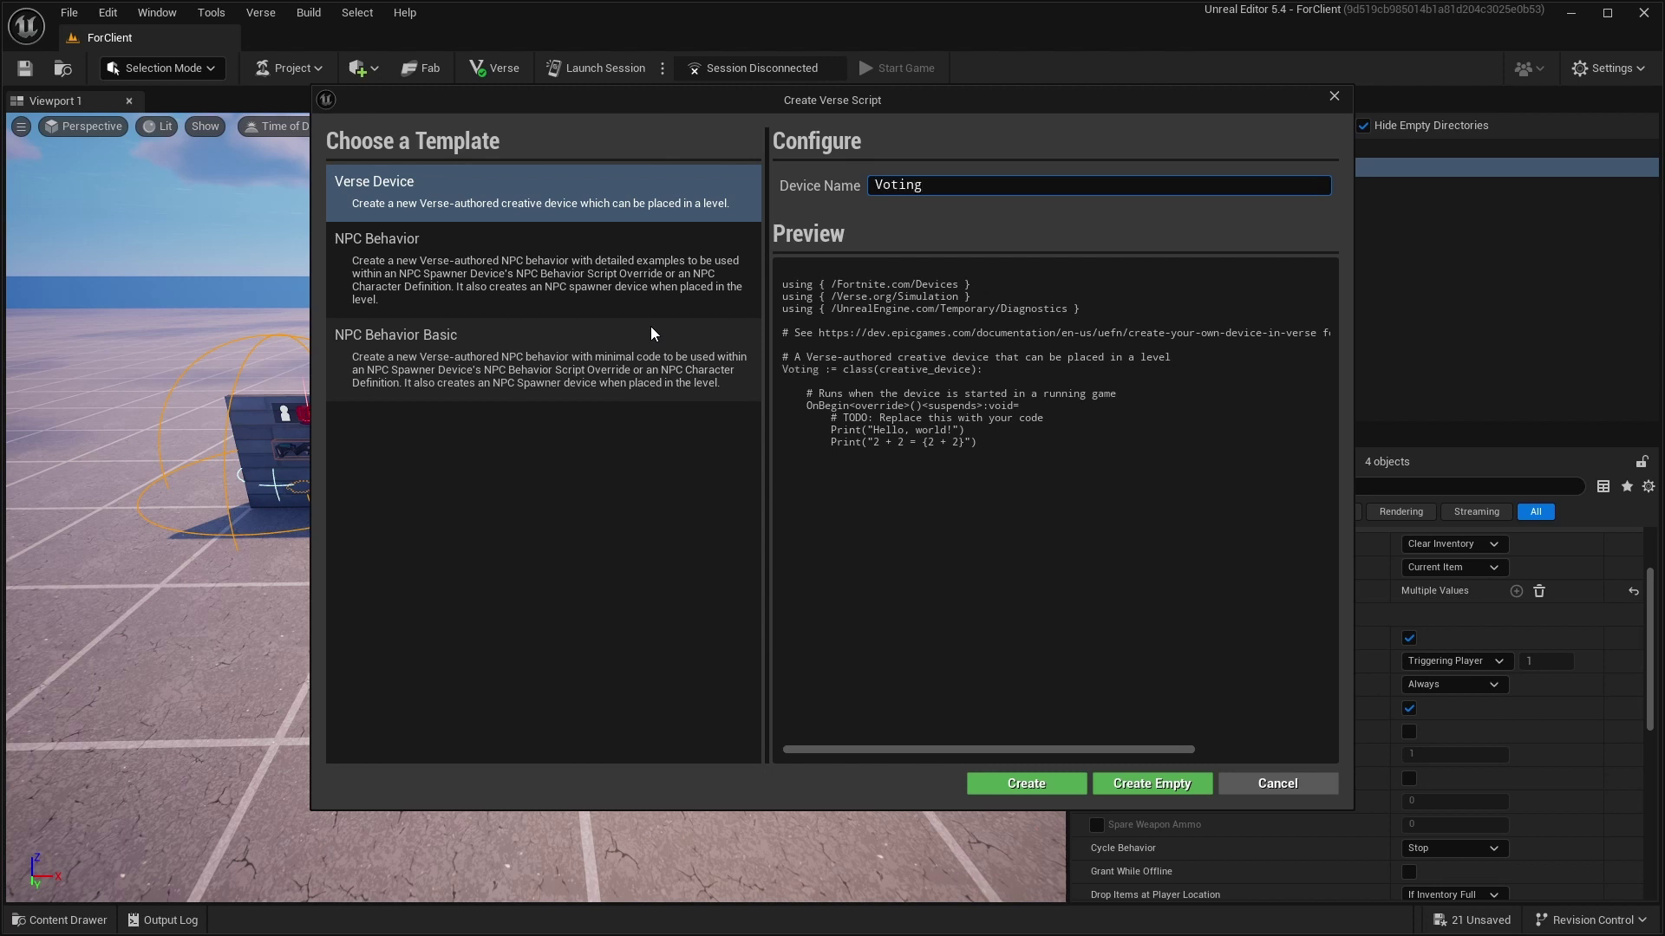
{"action": "type", "text": "System"}
{"action": "left_click", "coordinate": [1063, 785]}
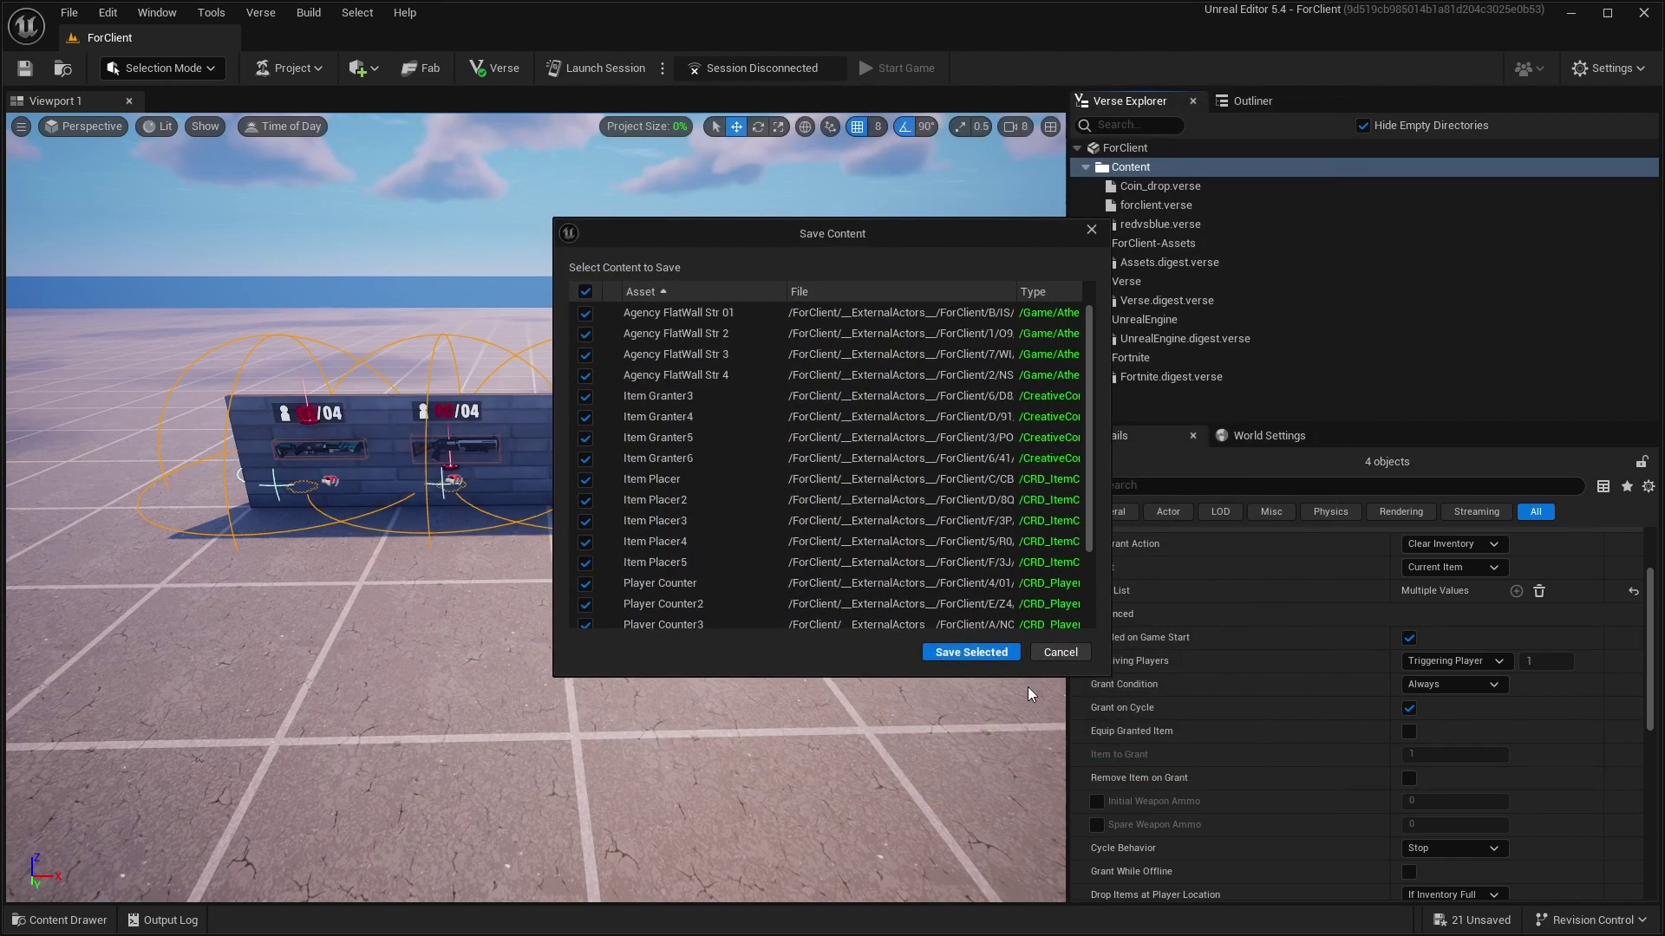
{"action": "left_click", "coordinate": [945, 652]}
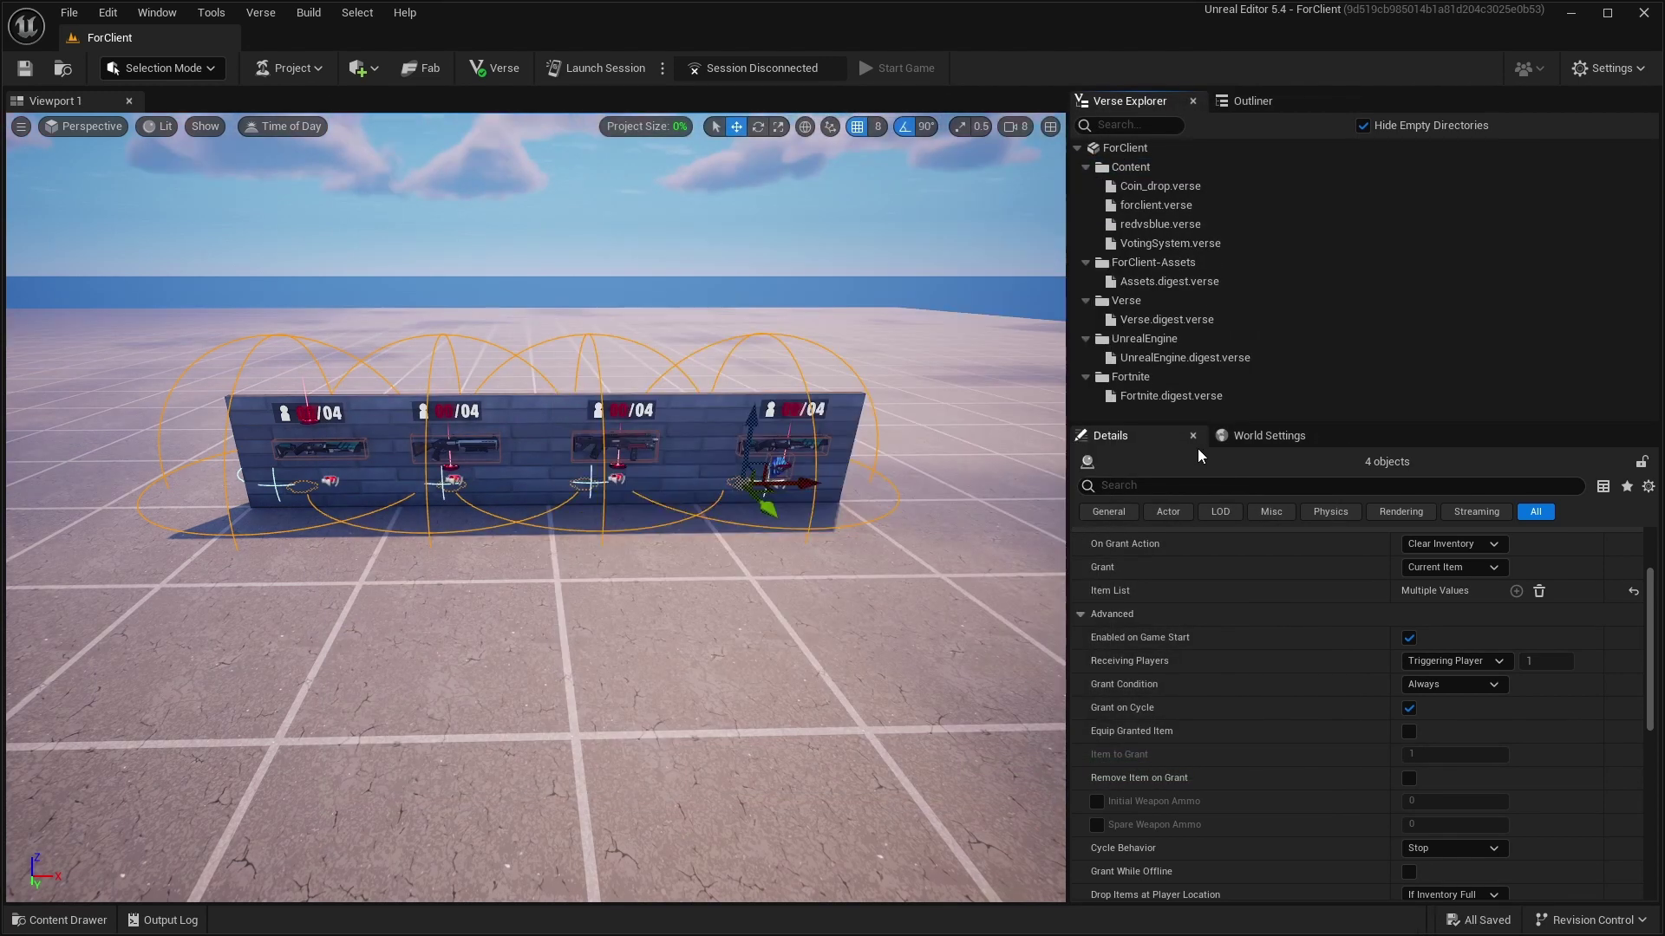
Replace the template code in VotingSystem.verse with the copied voting script, and build the Verse code in the Fortnite editor.
{"action": "left_click", "coordinate": [1153, 244]}
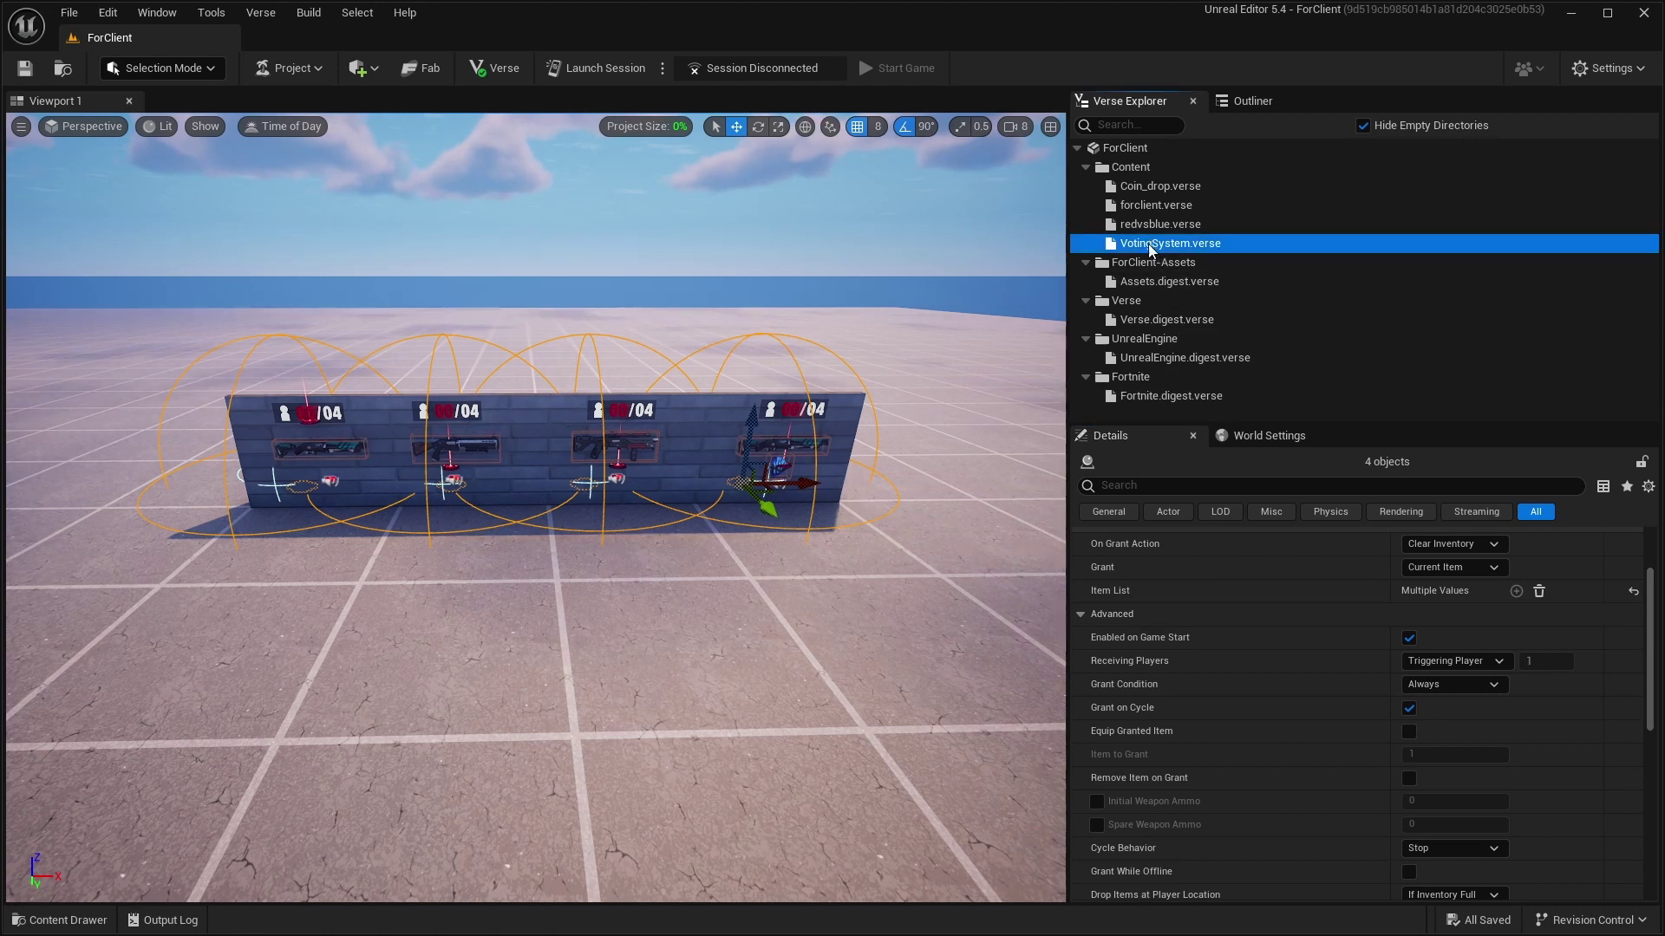
{"action": "double_click", "coordinate": [1148, 243]}
{"action": "left_click_drag", "start_coordinate": [694, 419], "coordinate": [255, 55]}
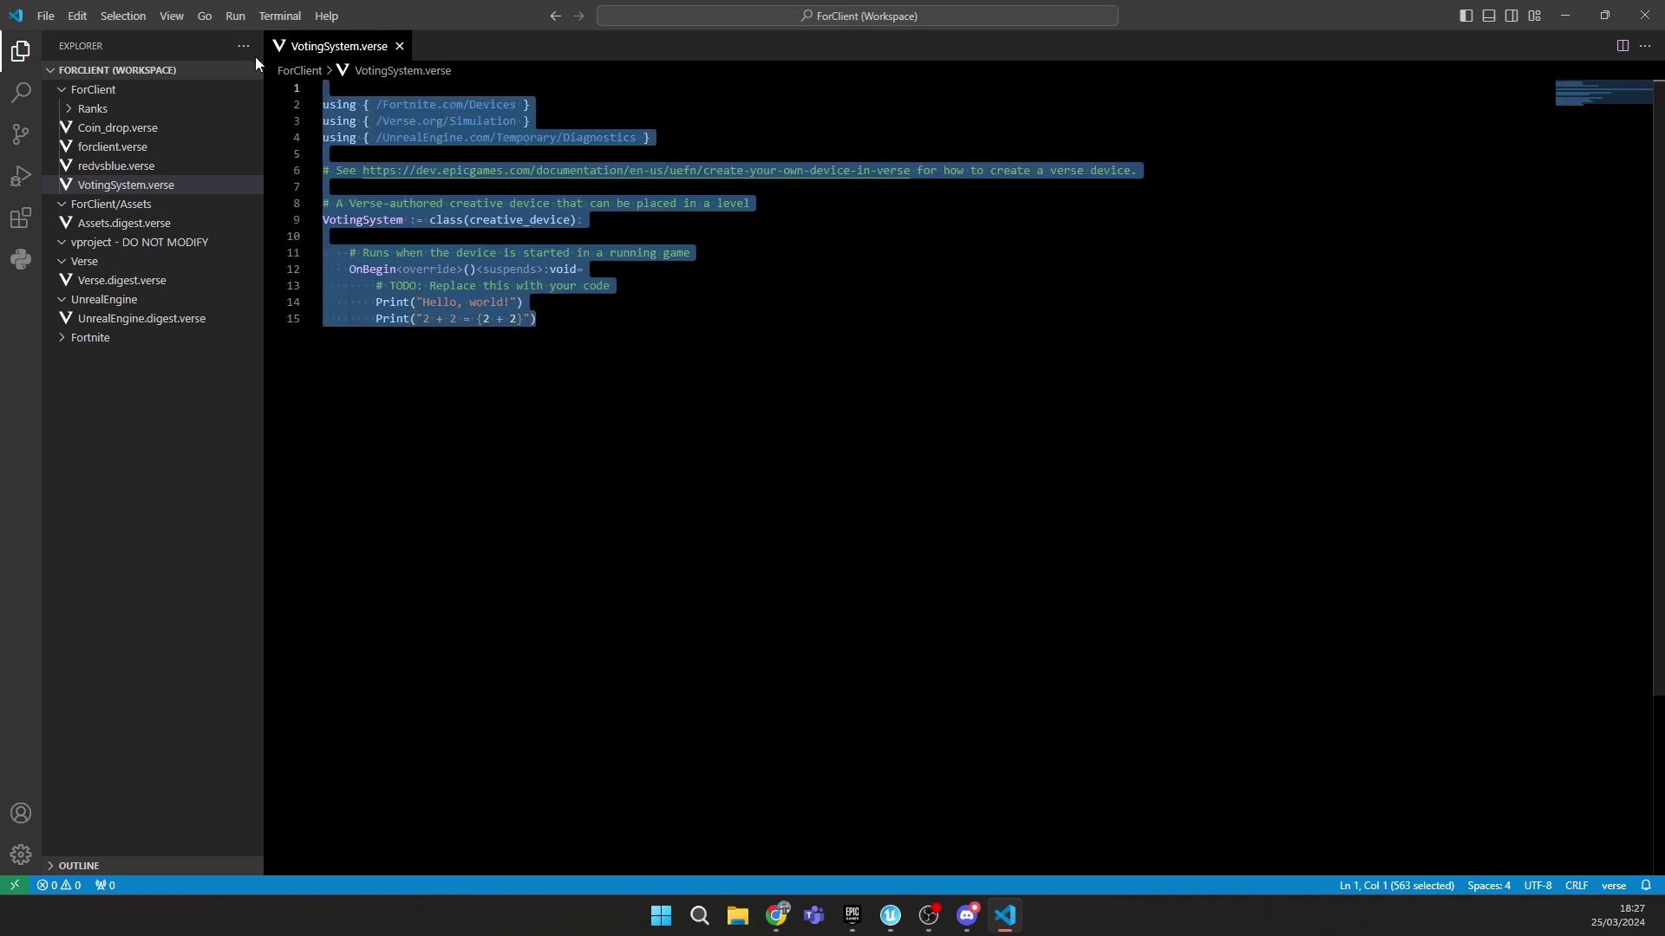
{"action": "key", "text": "BackSpace"}
{"action": "key", "text": "ctrl+v"}
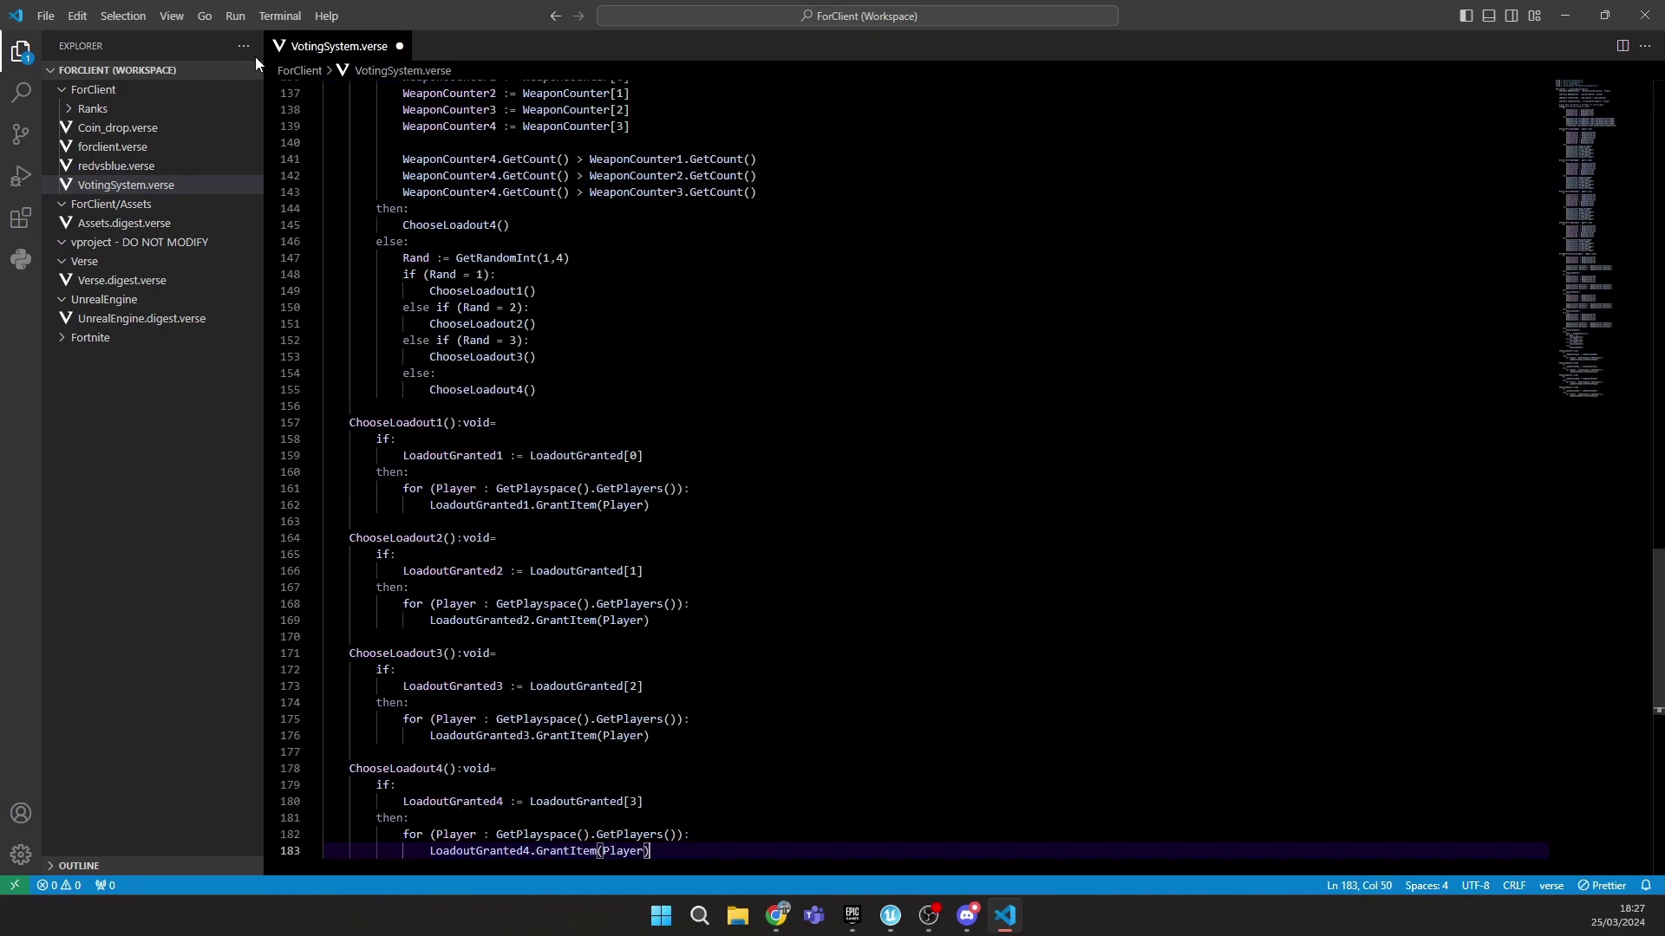
{"action": "left_click", "coordinate": [755, 313]}
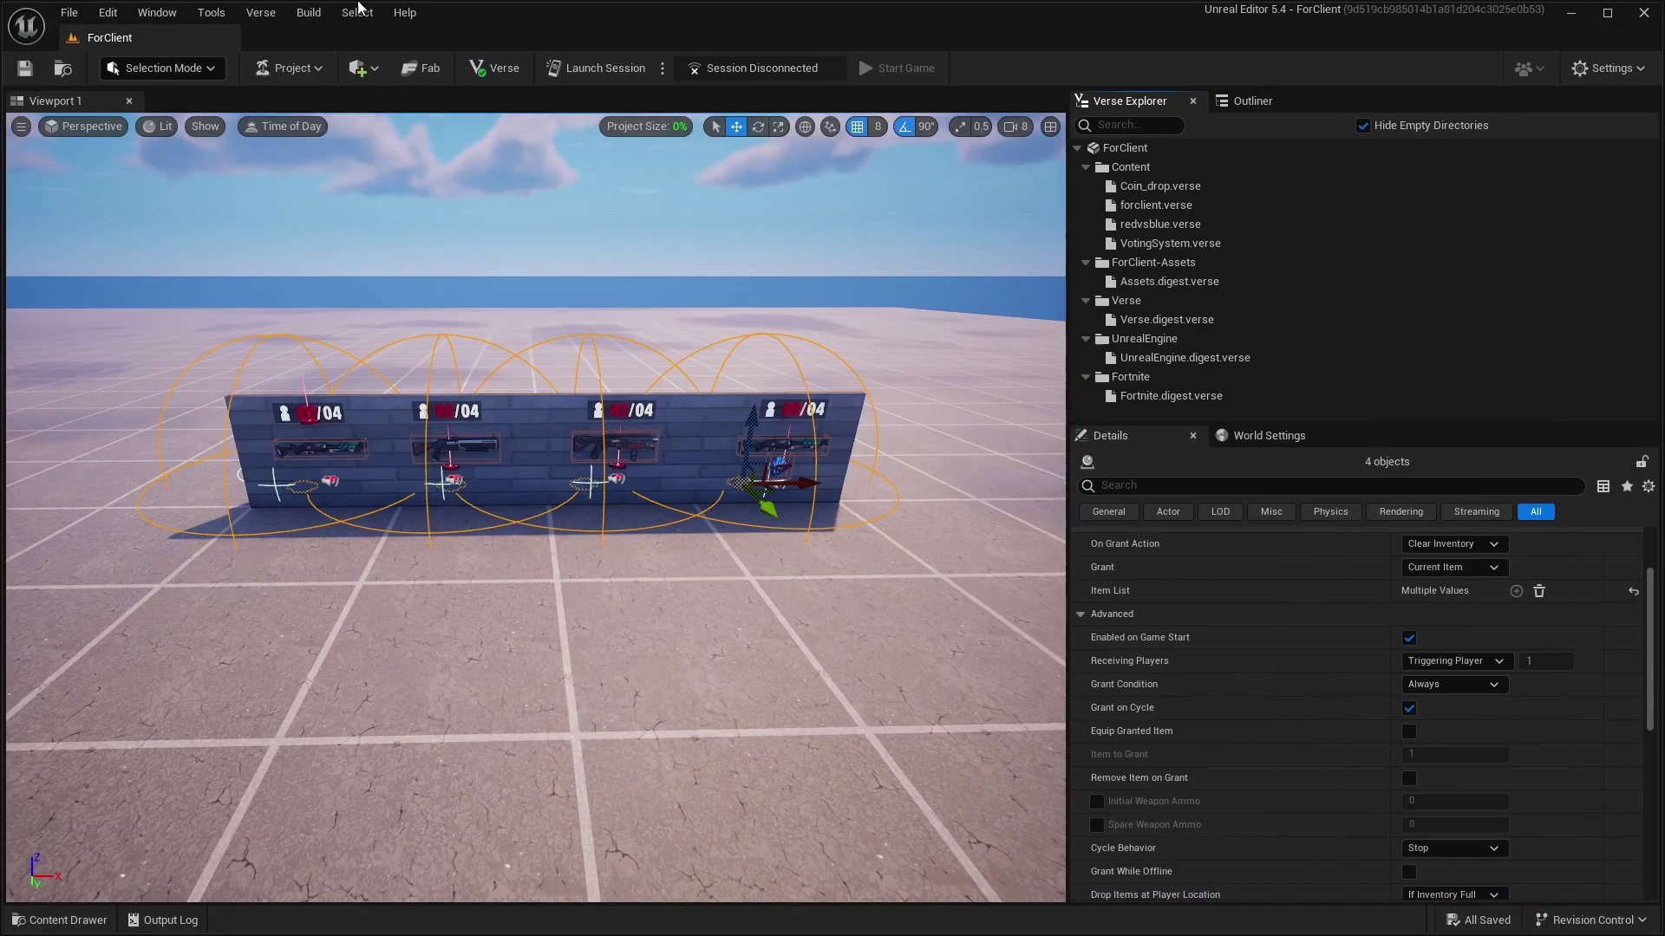
{"action": "left_click", "coordinate": [261, 12]}
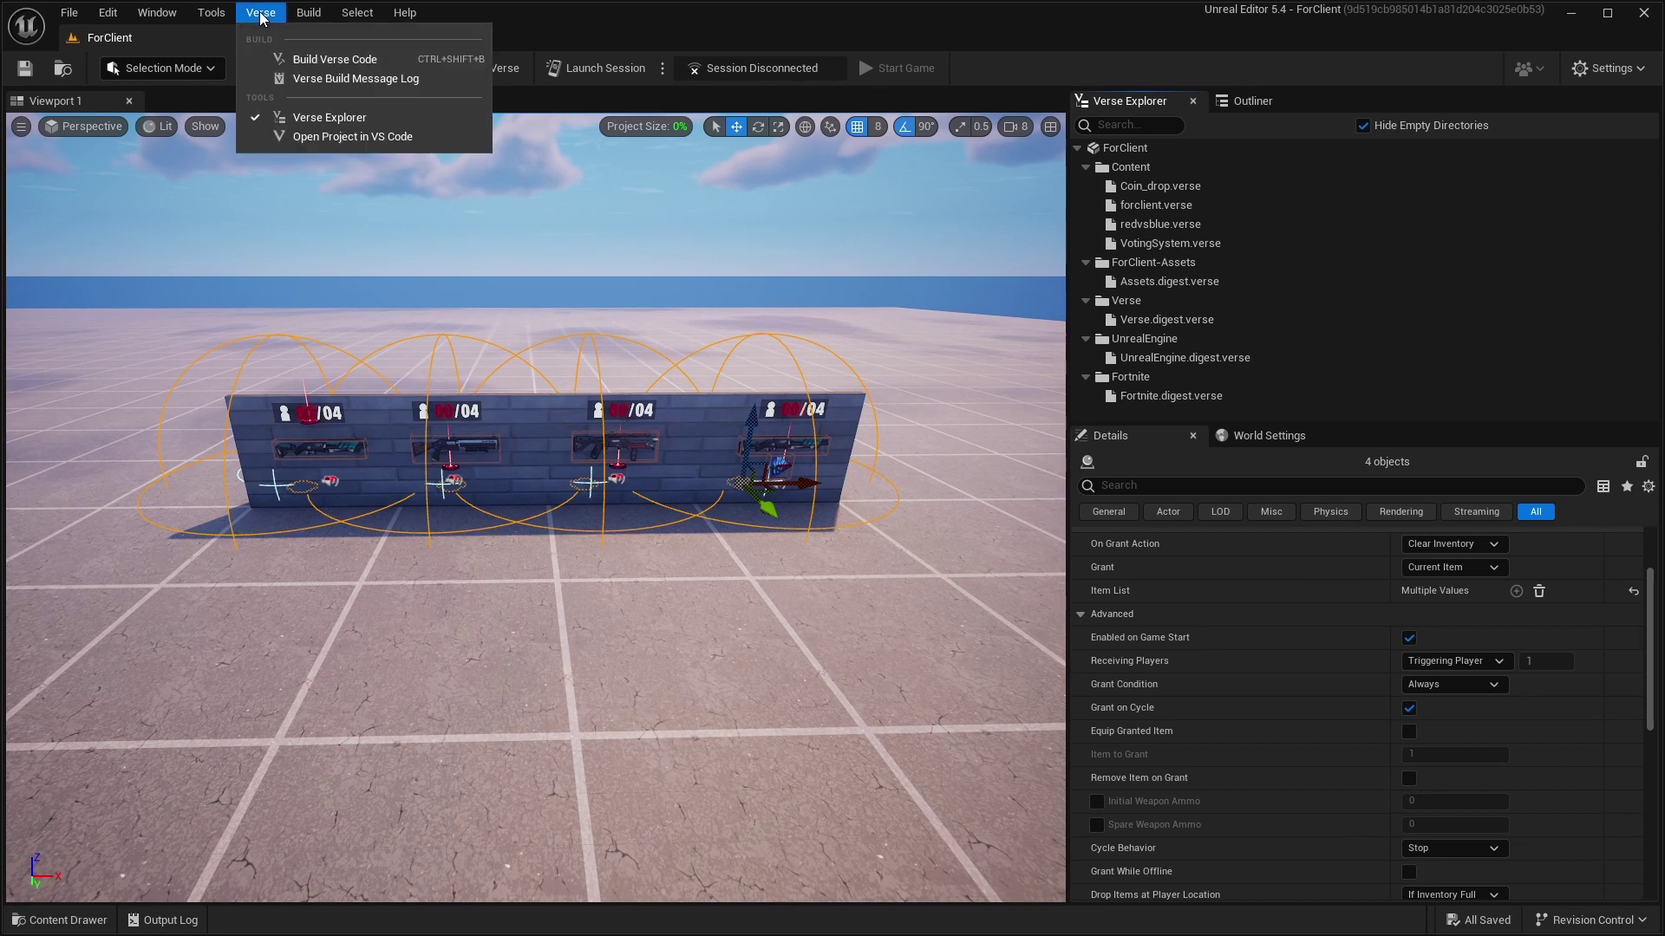
{"action": "left_click", "coordinate": [320, 59]}
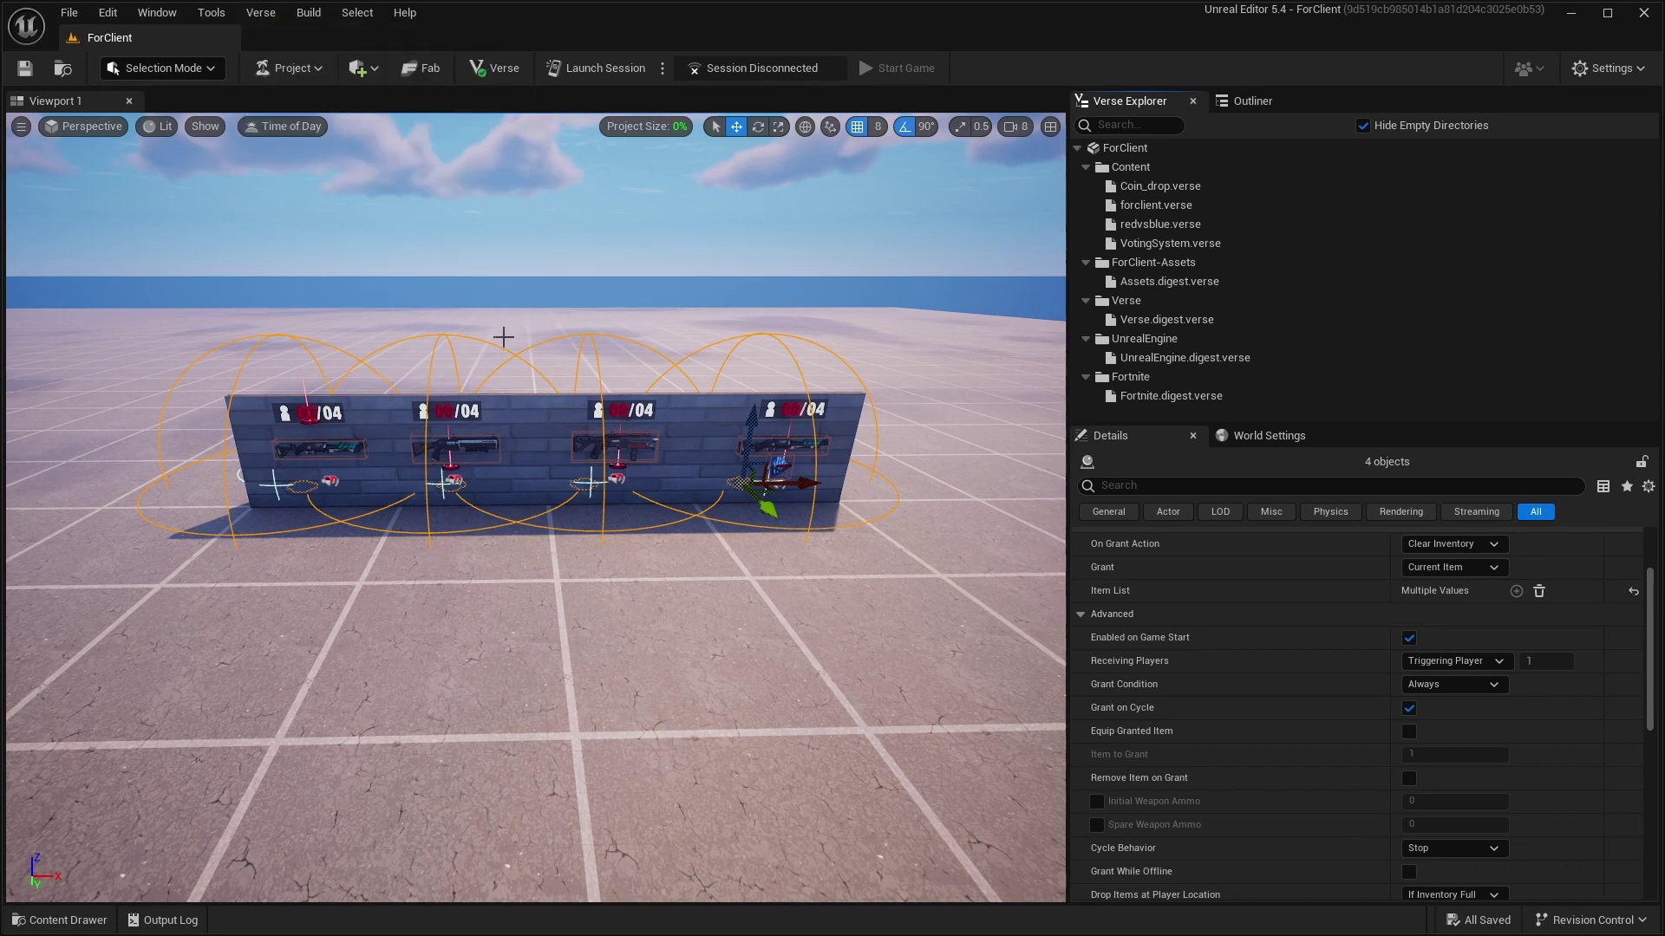
Place the Vote_System device from the project's CreativeDevices folder beside the wall and turn off Visible in Game.
{"action": "left_click", "coordinate": [78, 921]}
{"action": "left_click", "coordinate": [345, 662]}
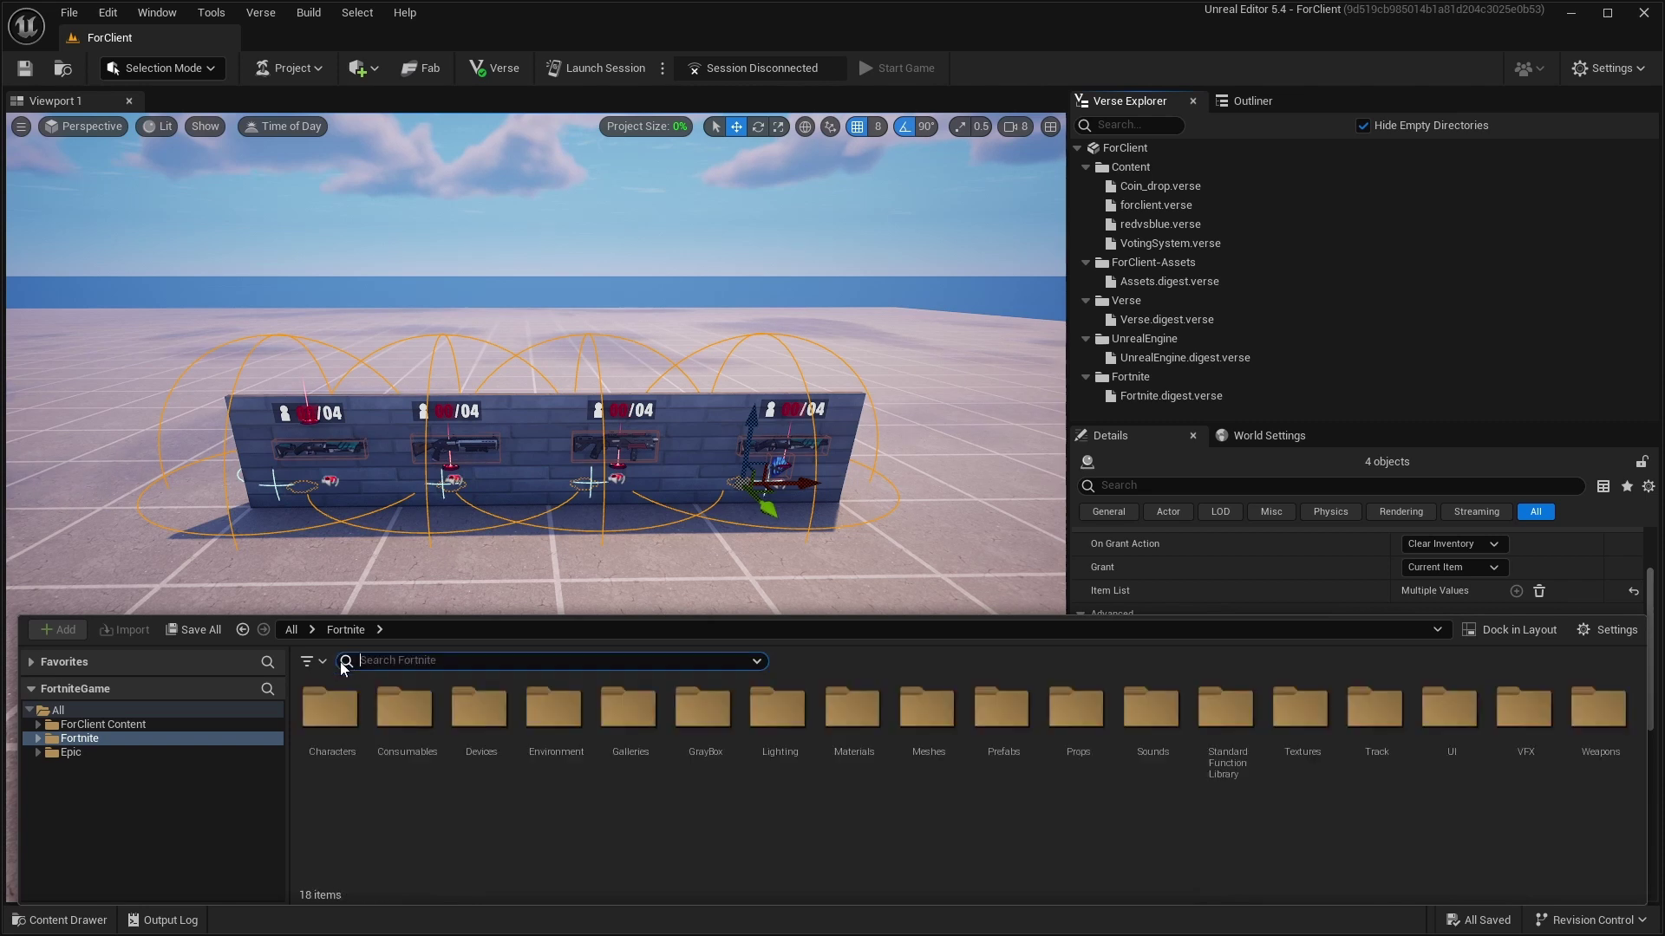
{"action": "left_click", "coordinate": [198, 725]}
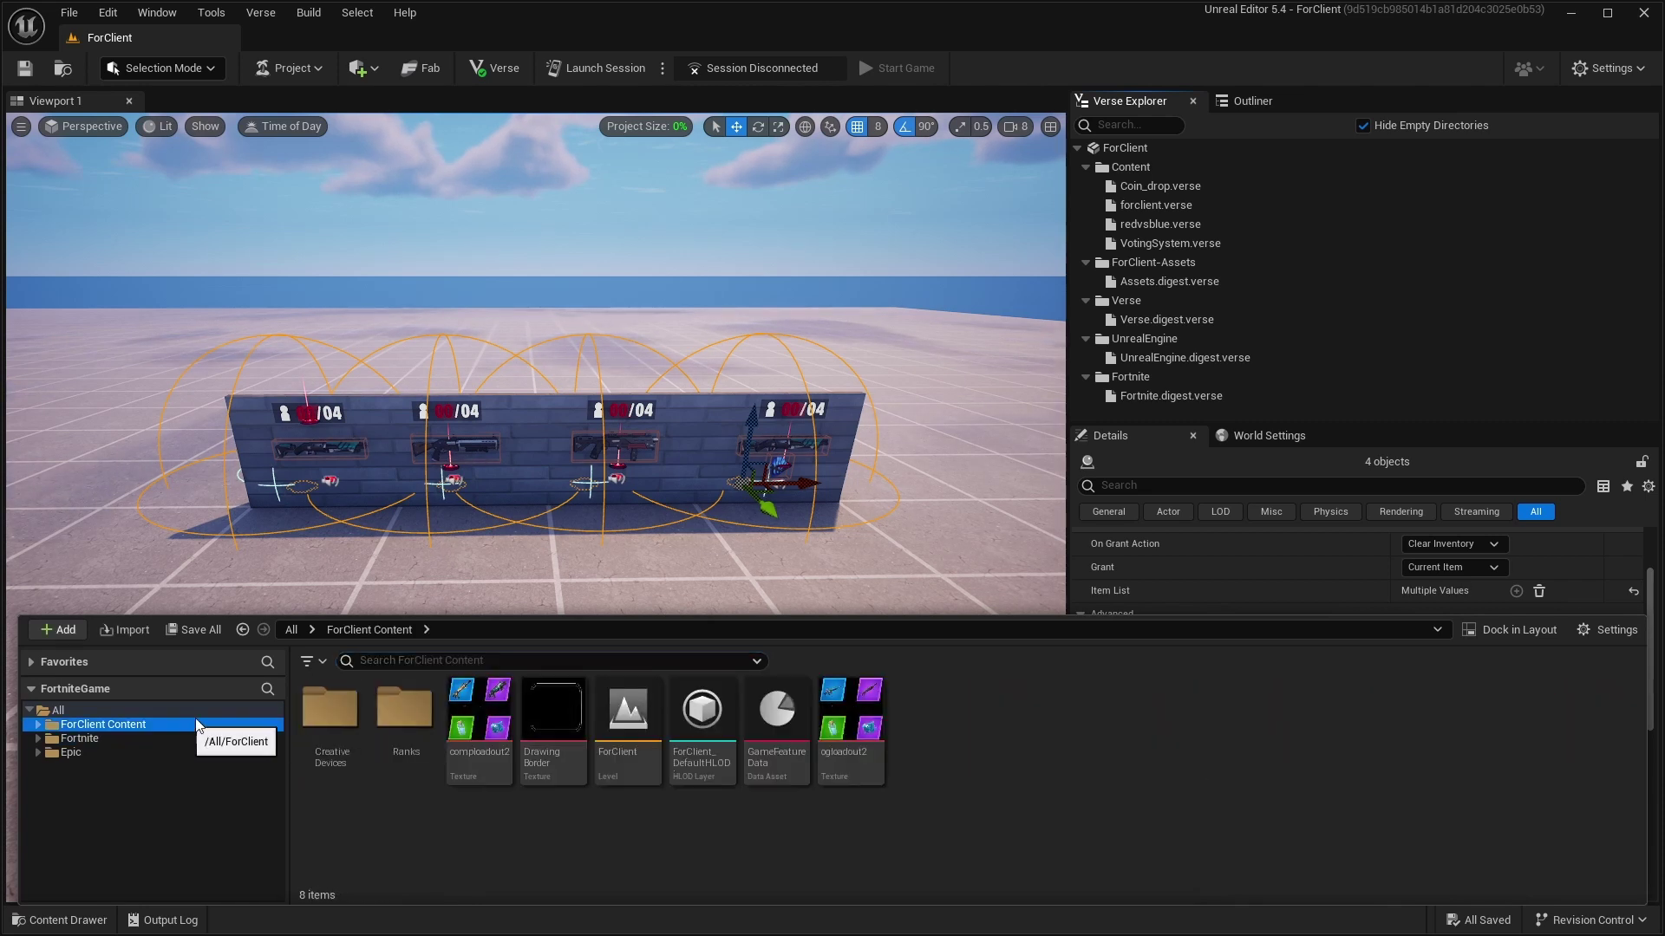
{"action": "left_click", "coordinate": [327, 709]}
{"action": "double_click", "coordinate": [327, 710]}
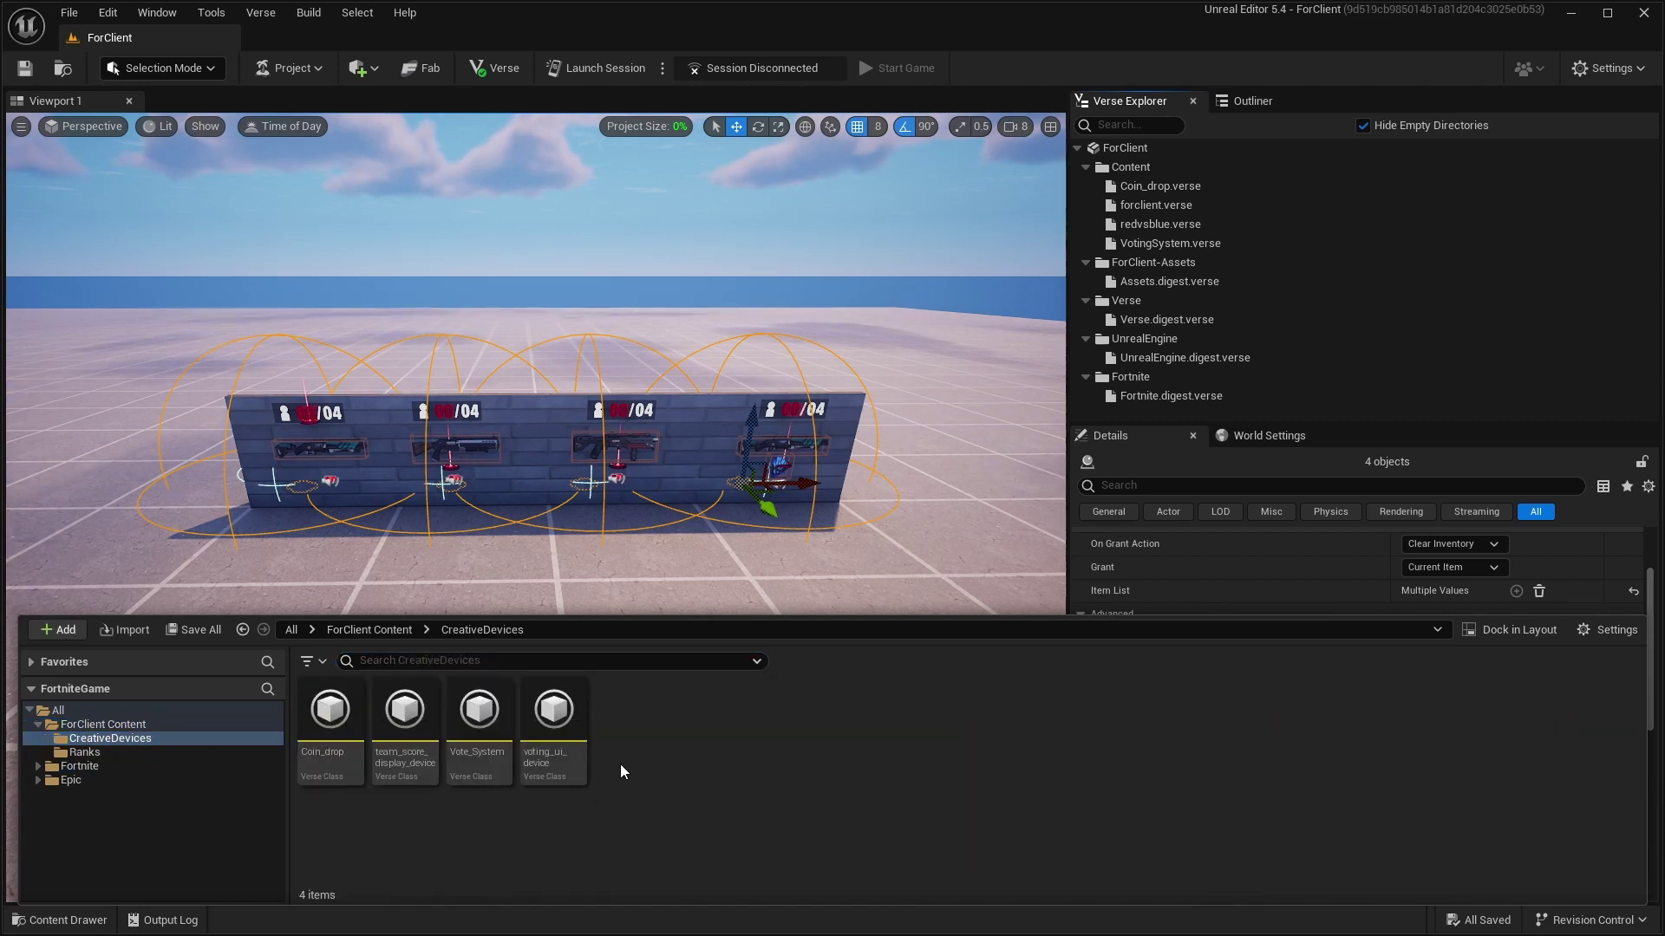
{"action": "mouse_move", "coordinate": [485, 725]}
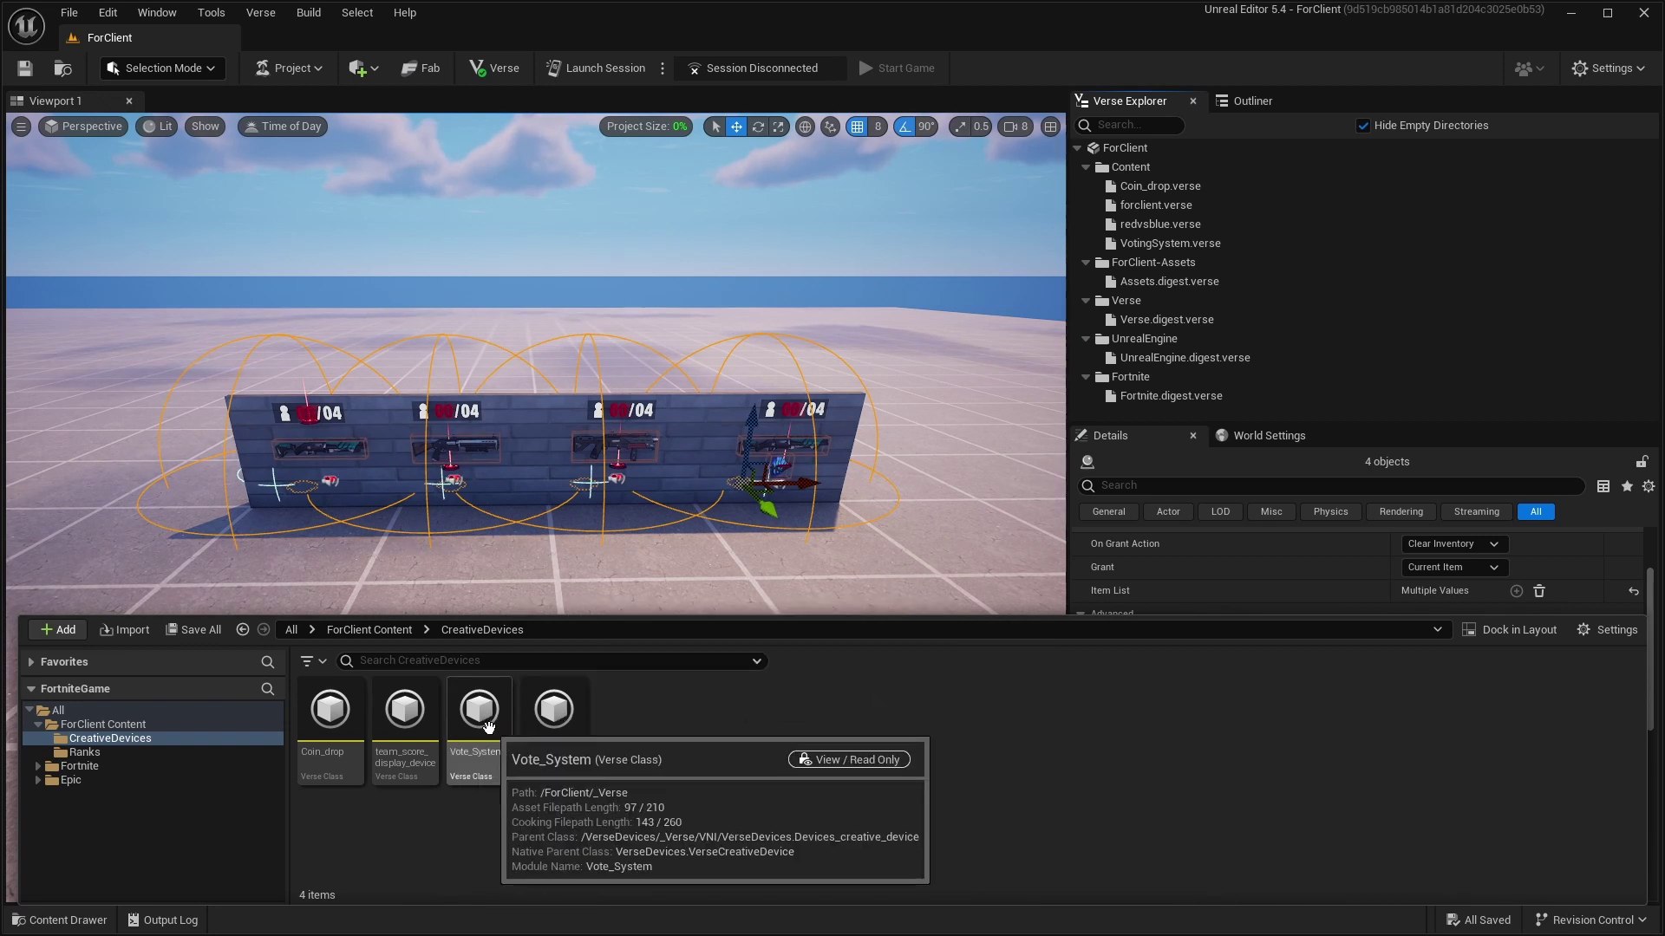
{"action": "left_click_drag", "start_coordinate": [489, 726], "coordinate": [946, 520]}
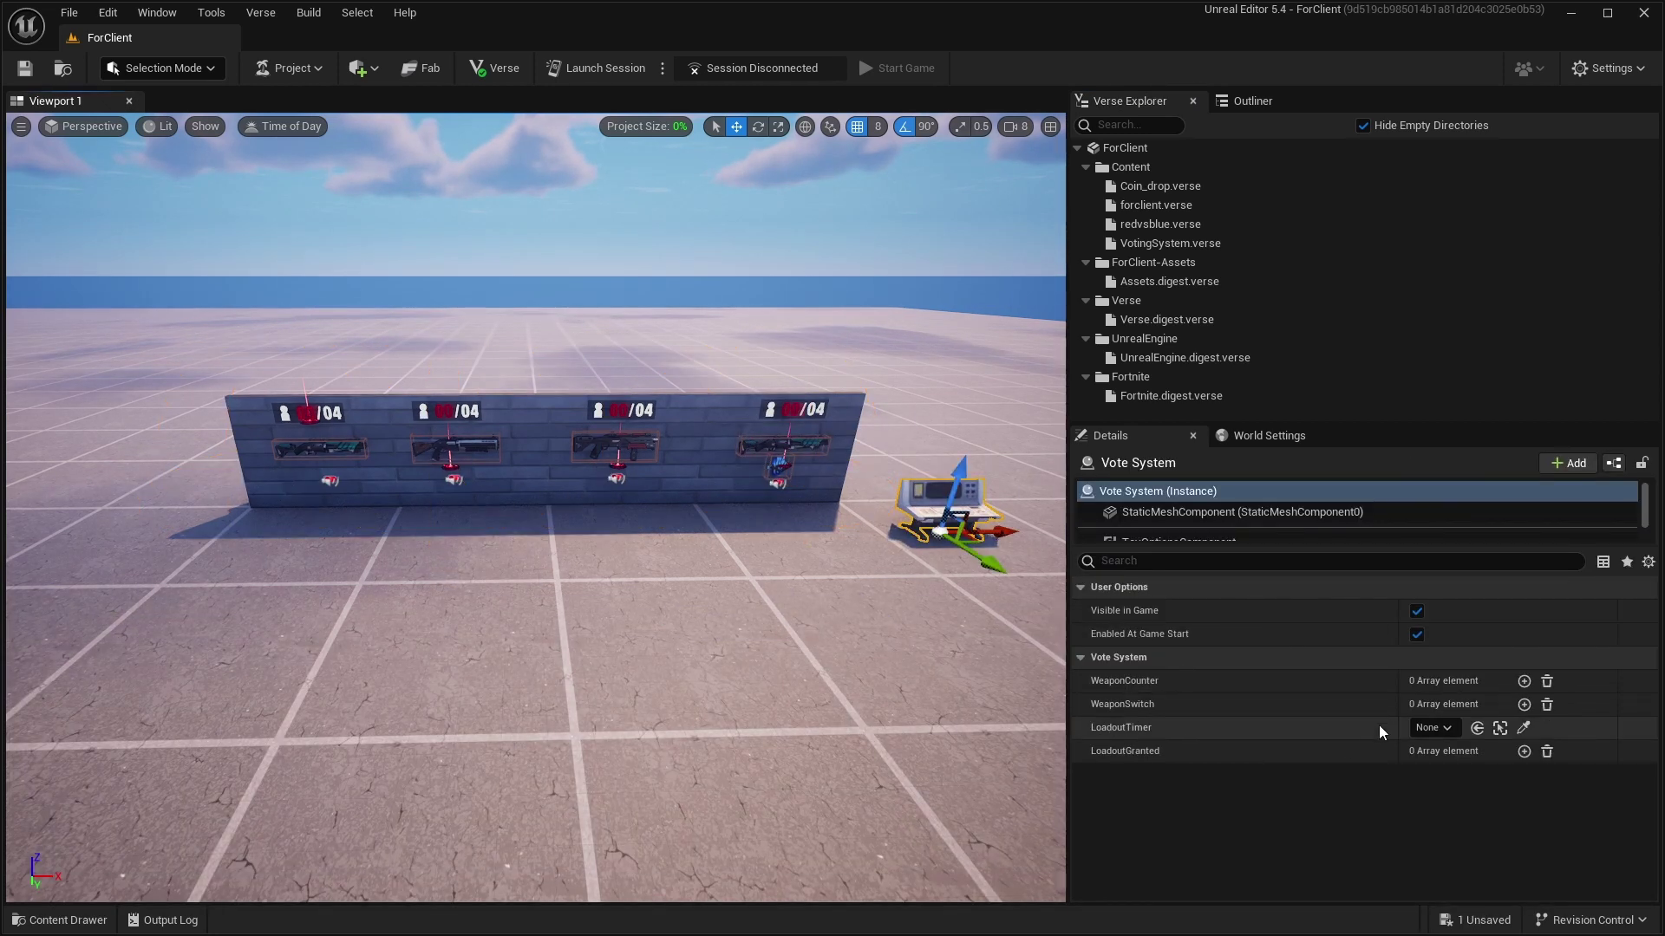
{"action": "left_click", "coordinate": [1417, 612]}
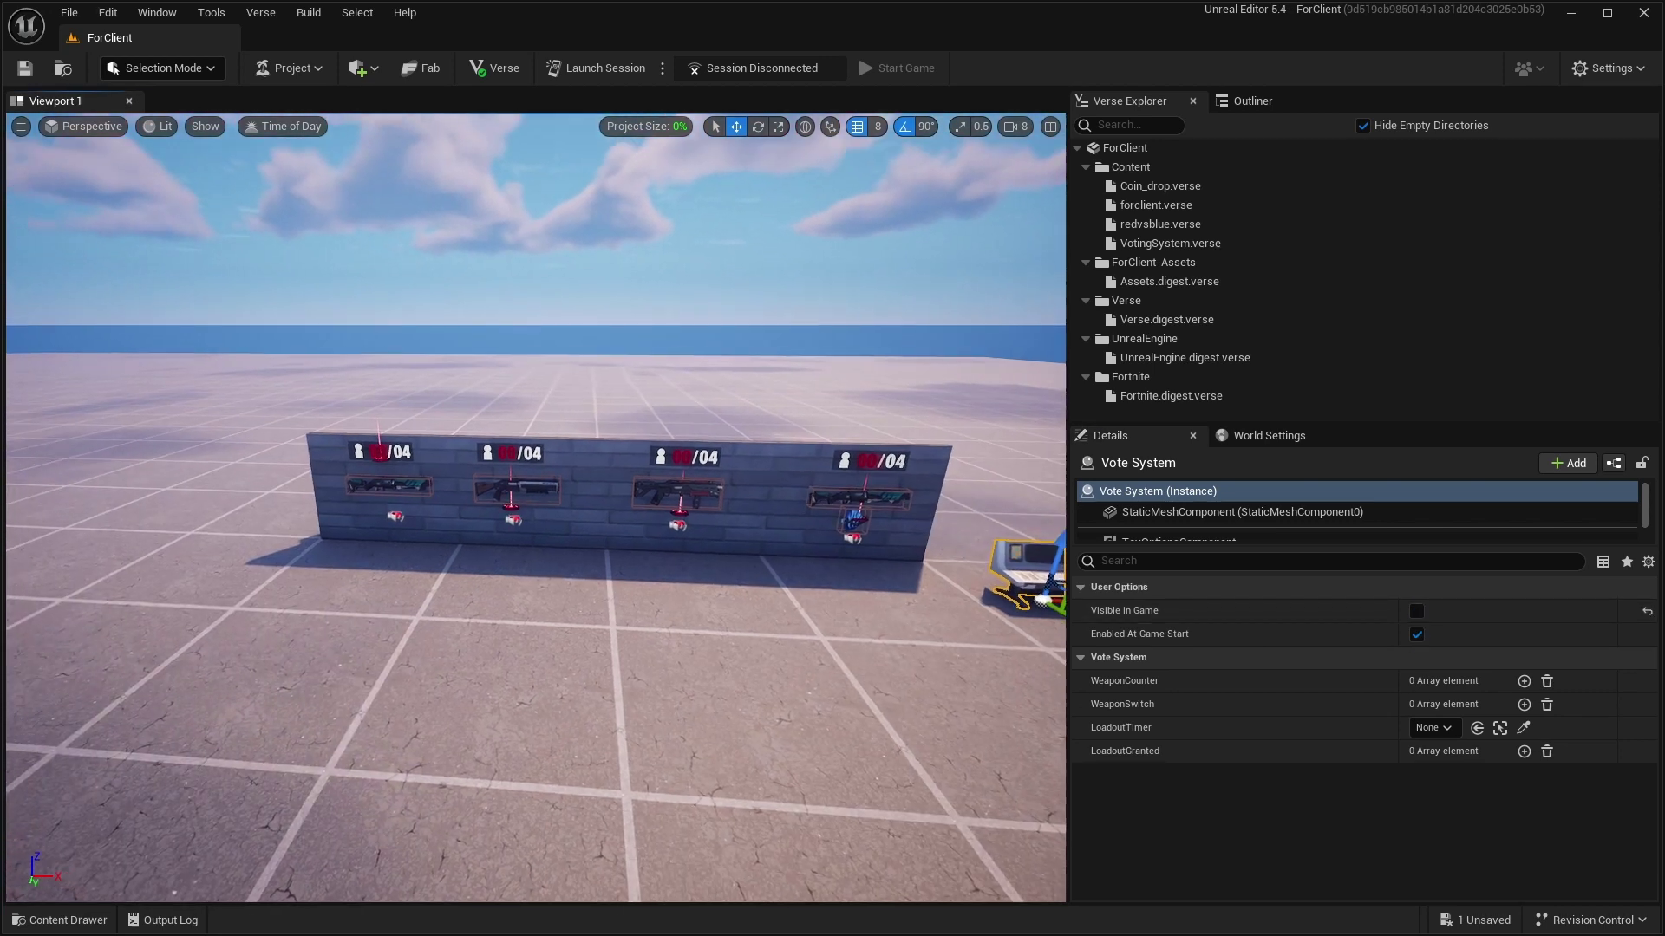
Add a first WeaponCounter entry to the Vote System device and assign the first segment's Player Counter to it.
{"action": "right_click_drag", "start_coordinate": [555, 511], "coordinate": [633, 470]}
{"action": "key", "text": "a"}
{"action": "key", "text": "w"}
{"action": "key", "text": "w"}
{"action": "key", "text": "s"}
{"action": "key", "text": "w"}
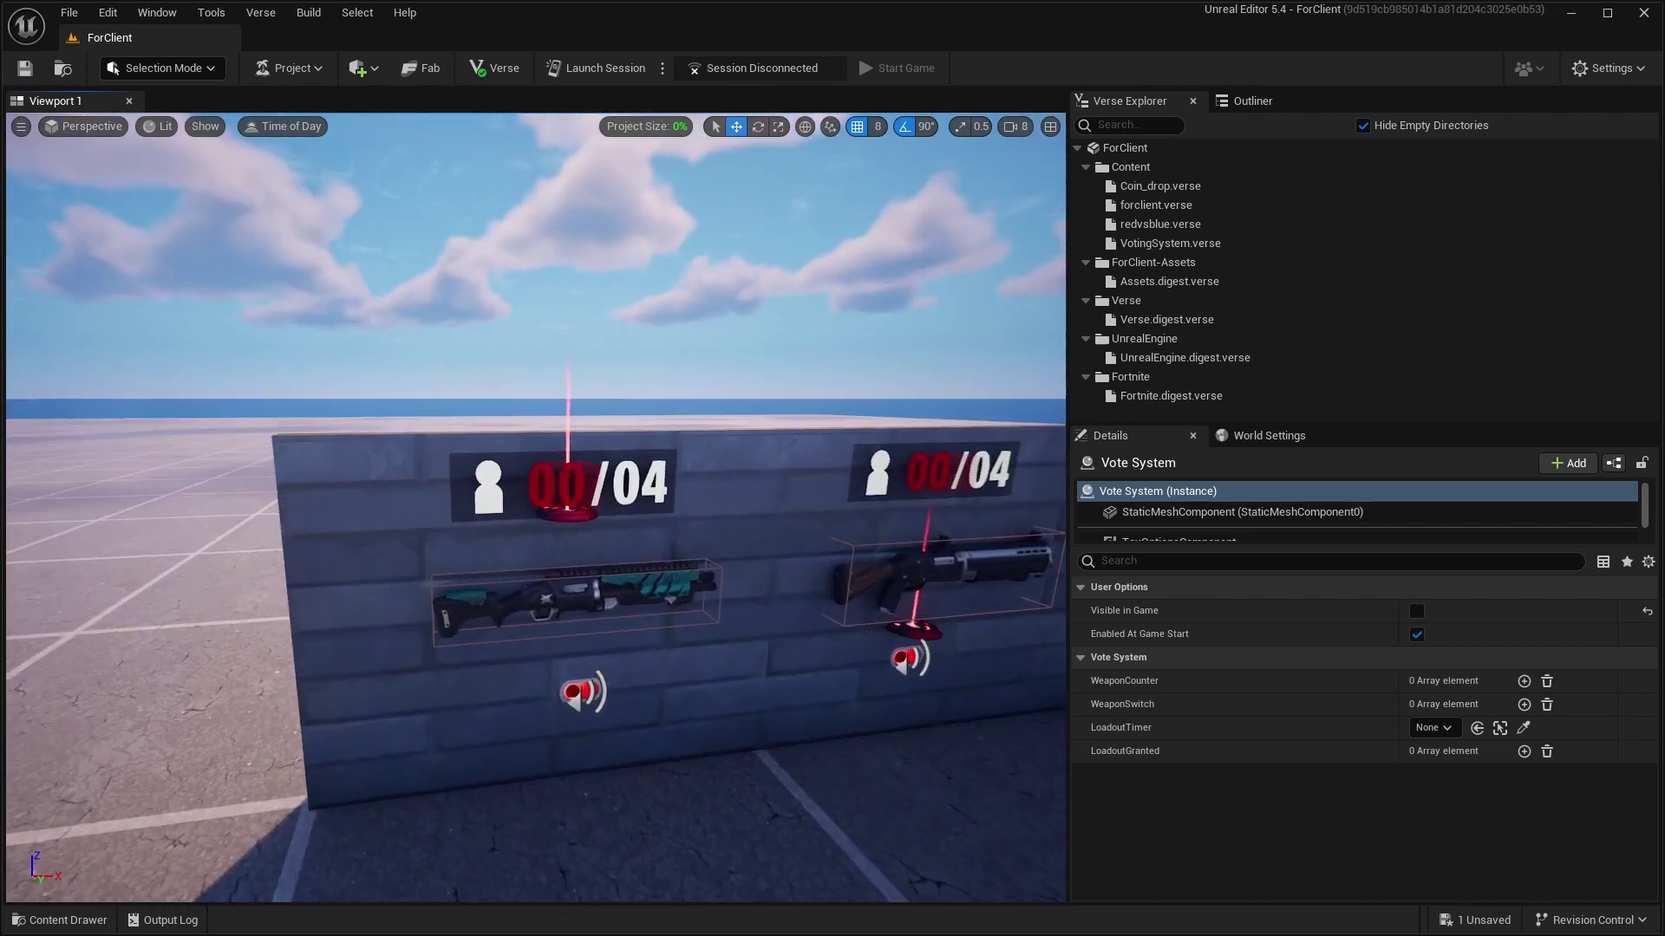
{"action": "left_click", "coordinate": [1523, 682]}
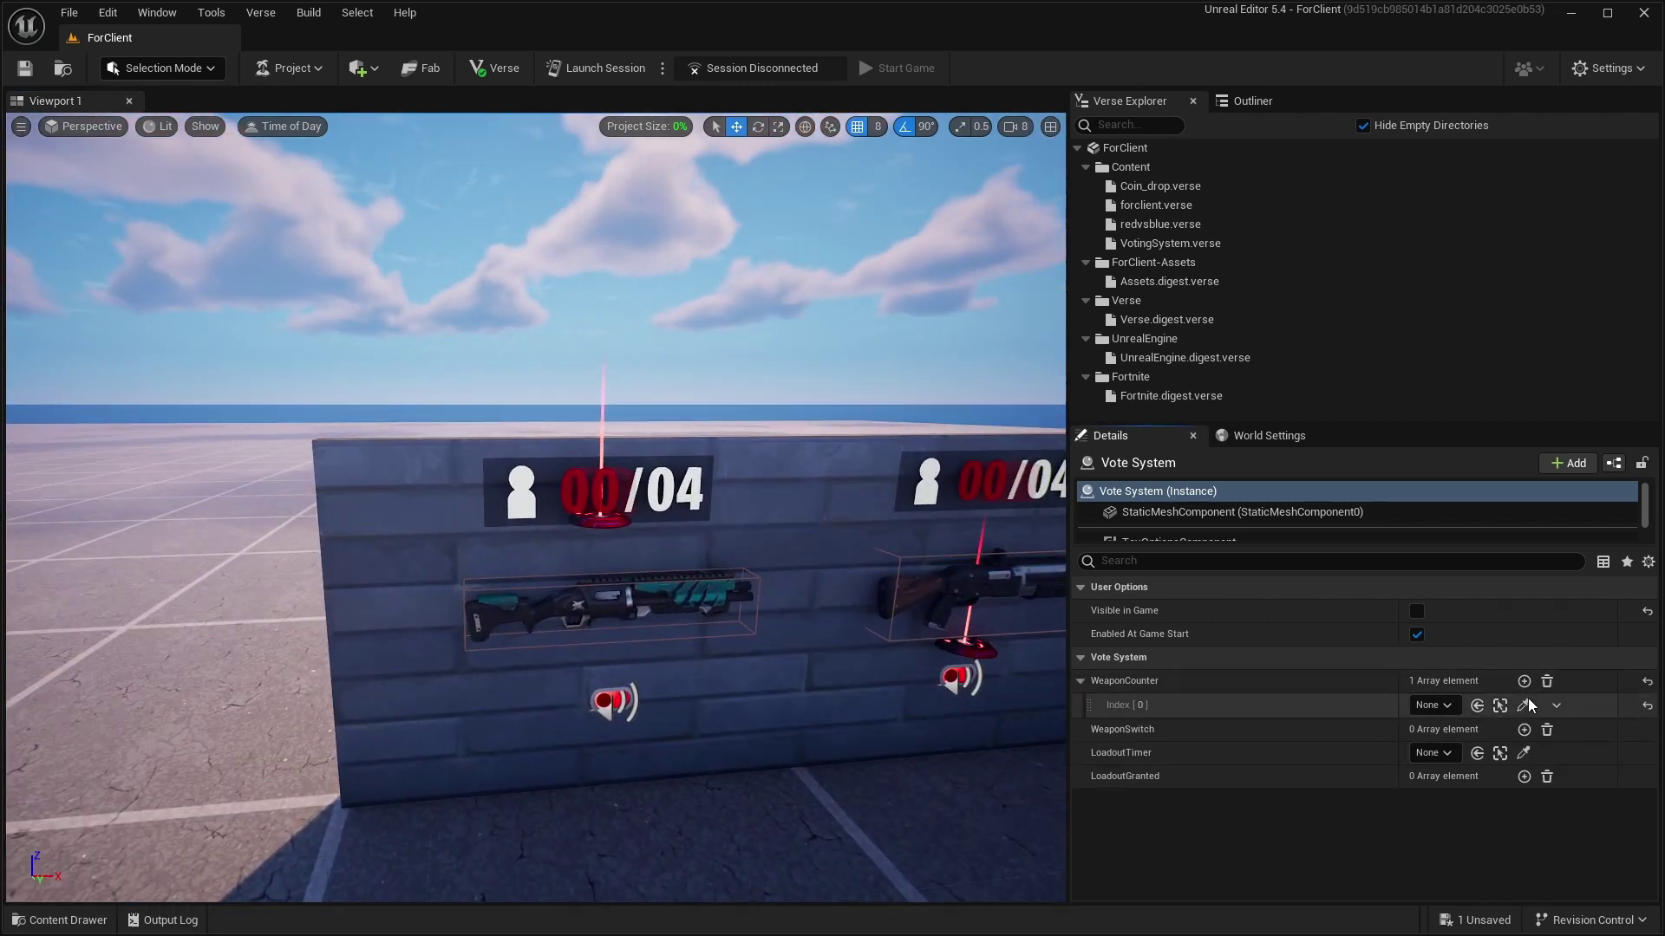
{"action": "left_click", "coordinate": [1523, 705]}
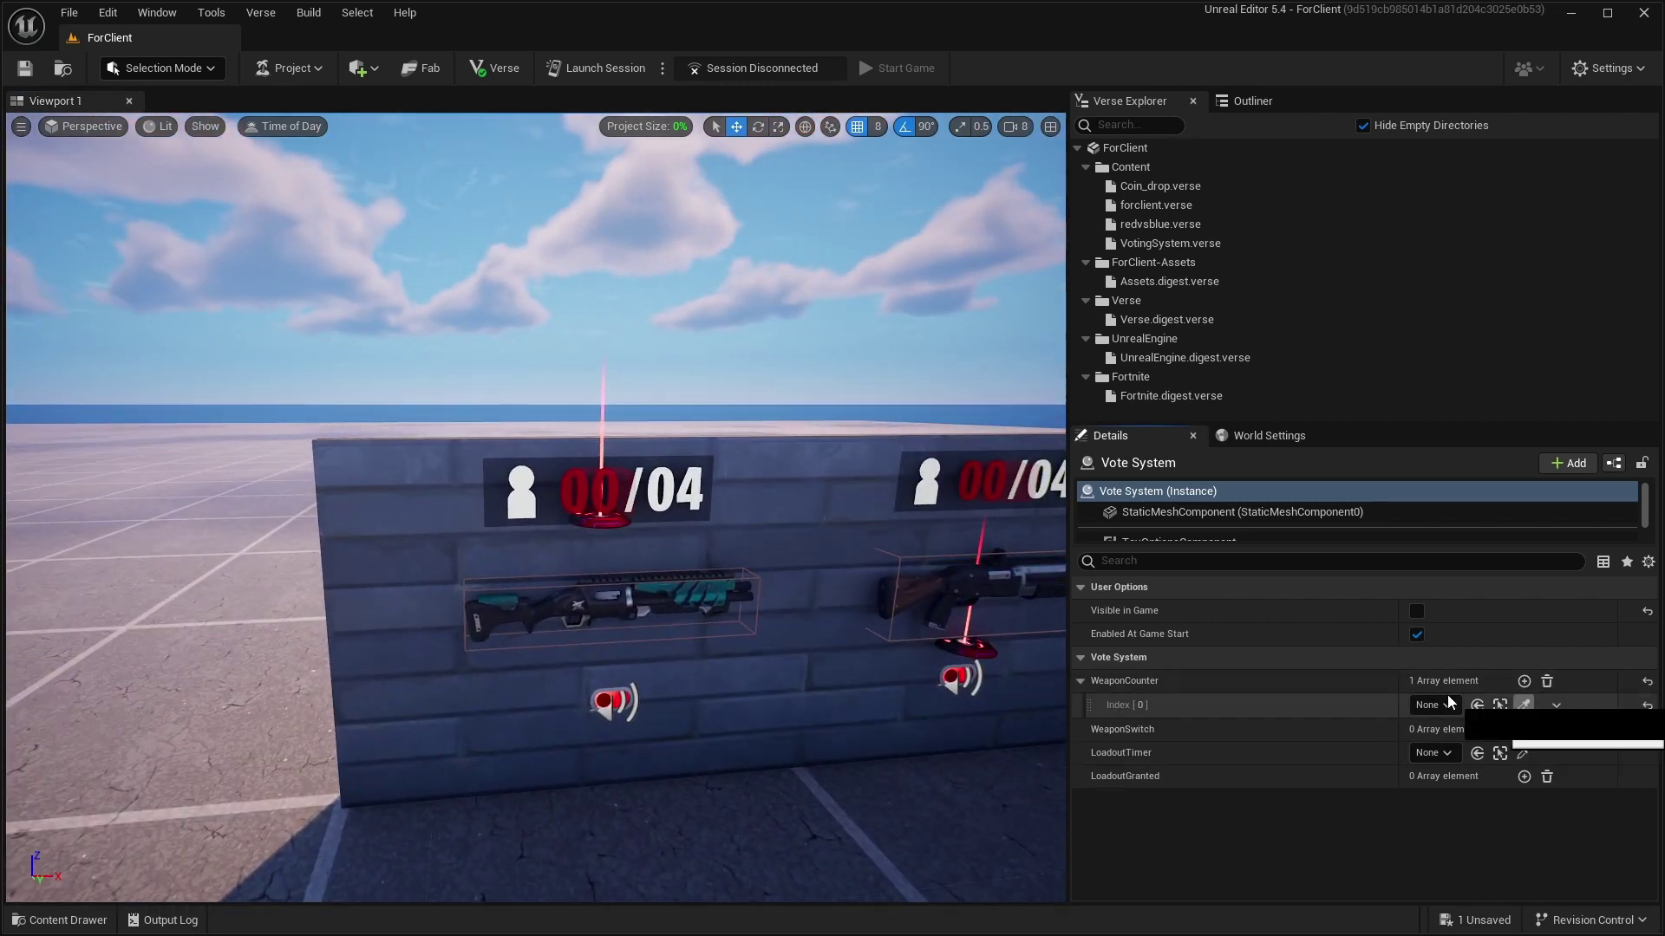
{"action": "left_click", "coordinate": [606, 473]}
Add three more WeaponCounter entries and assign the Player Counters of the second, third and fourth segments in order.
{"action": "right_click_drag", "start_coordinate": [605, 475], "coordinate": [559, 477]}
{"action": "key", "text": "d"}
{"action": "key", "text": "s"}
{"action": "left_click", "coordinate": [1524, 681]}
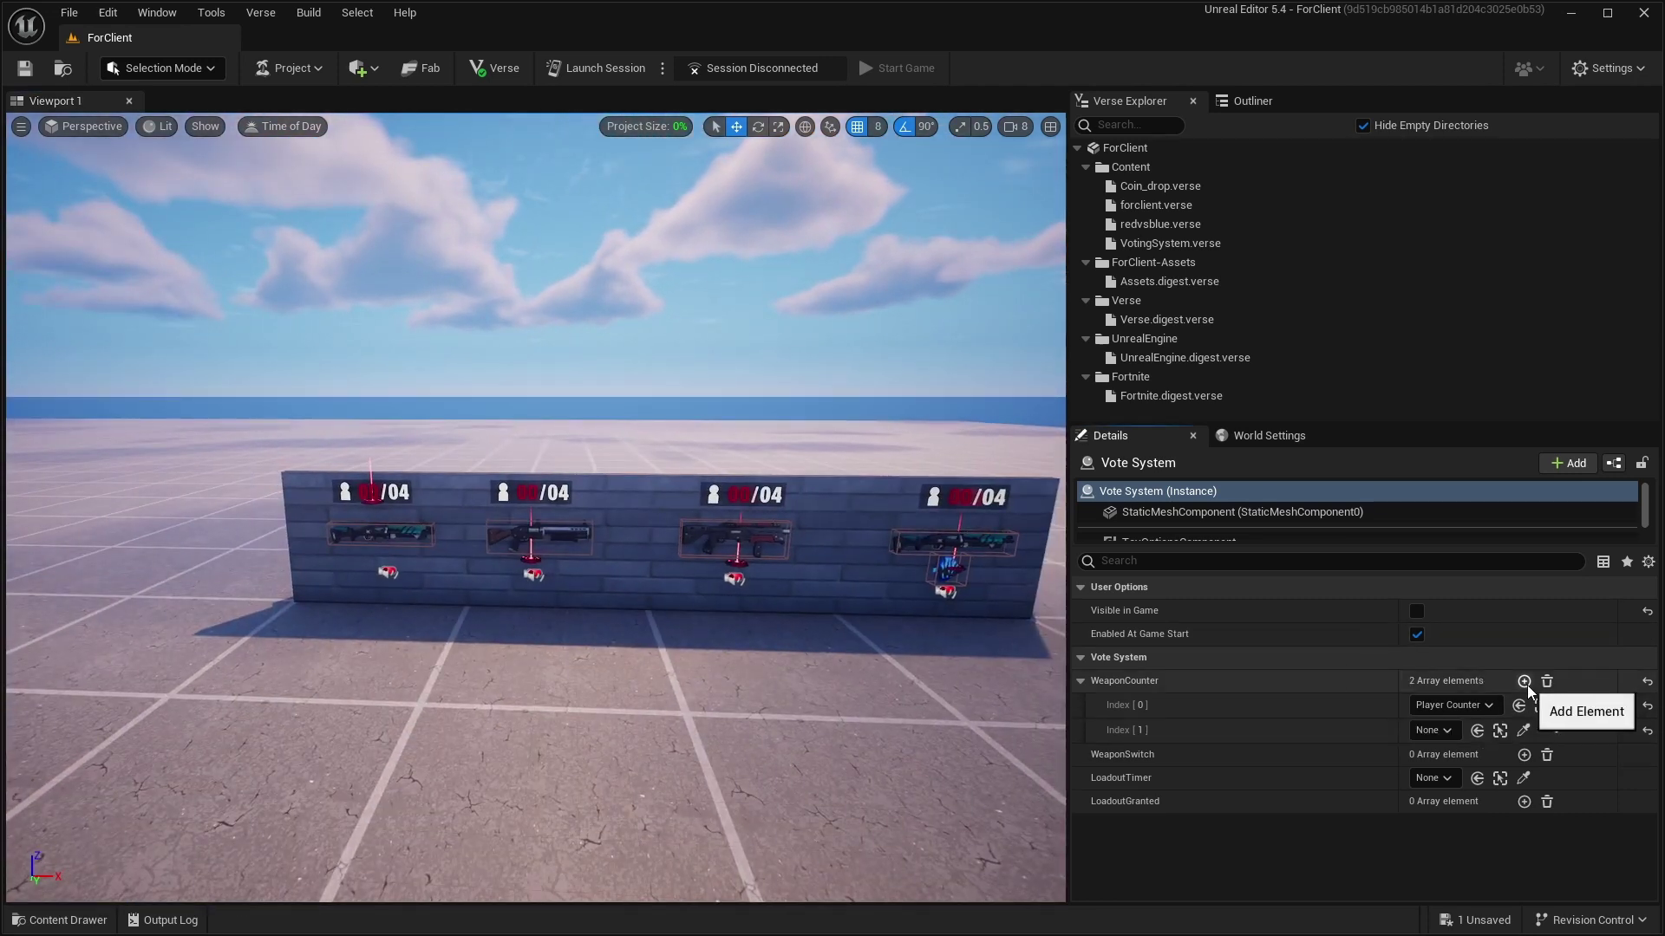
{"action": "left_click", "coordinate": [1524, 682]}
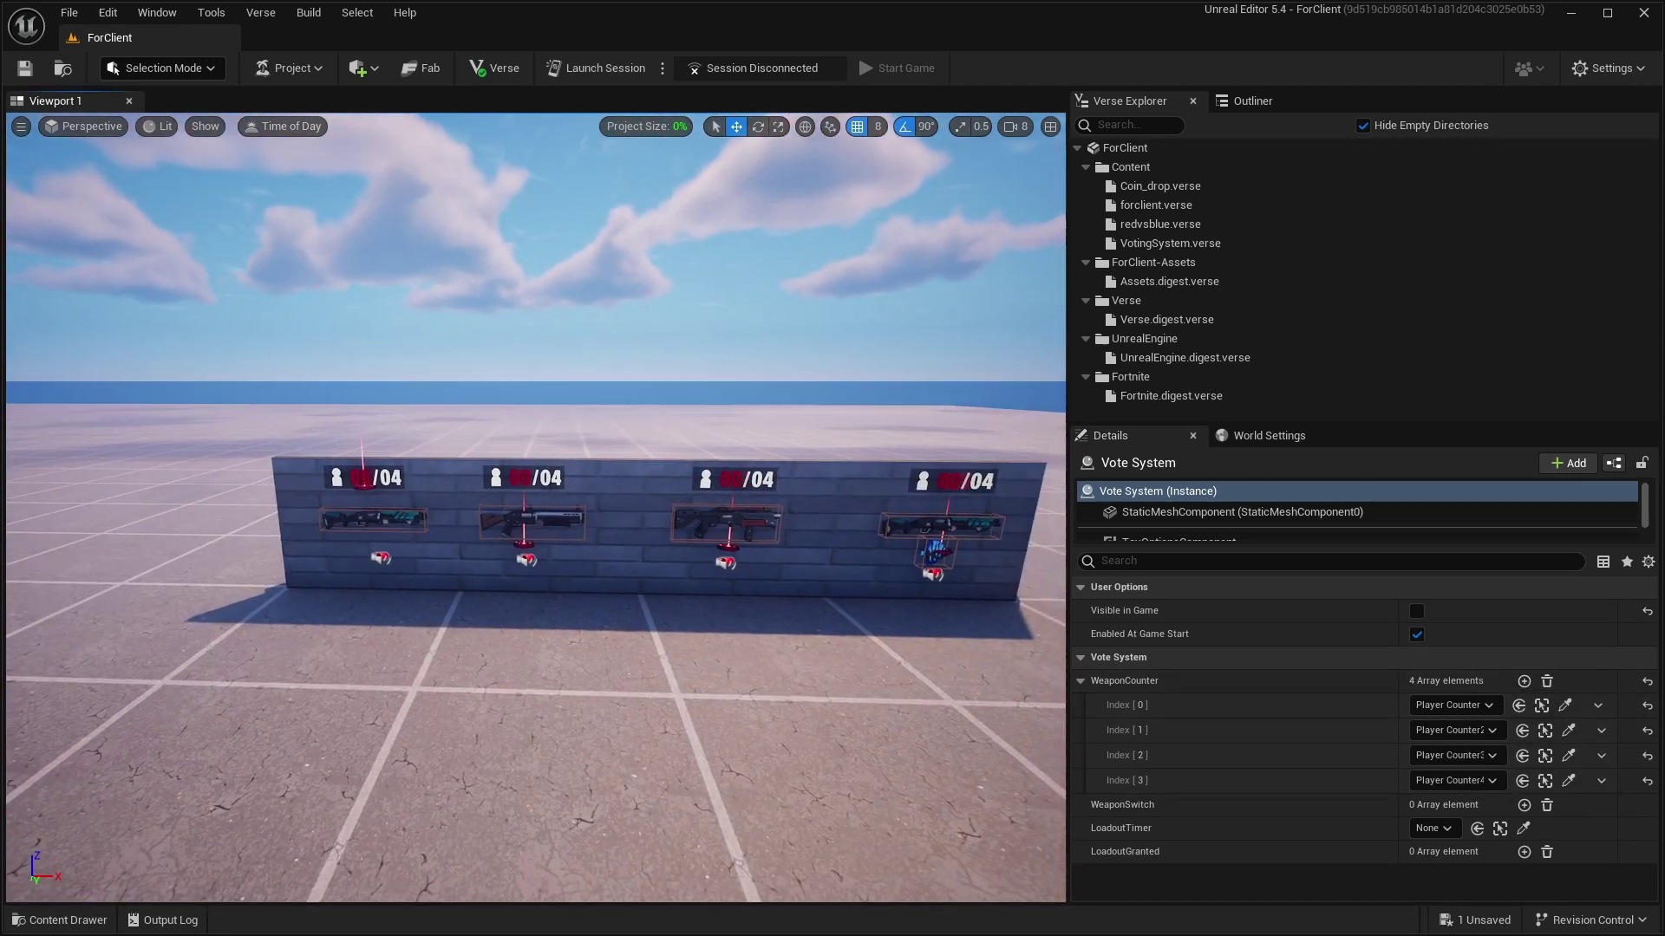
Add four WeaponSwitch entries to the Vote System device.
{"action": "key", "text": "a"}
{"action": "right_click_drag", "start_coordinate": [536, 508], "coordinate": [550, 538]}
{"action": "key", "text": "w"}
{"action": "key", "text": "s"}
{"action": "key", "text": "w"}
{"action": "key", "text": "d"}
{"action": "key", "text": "a"}
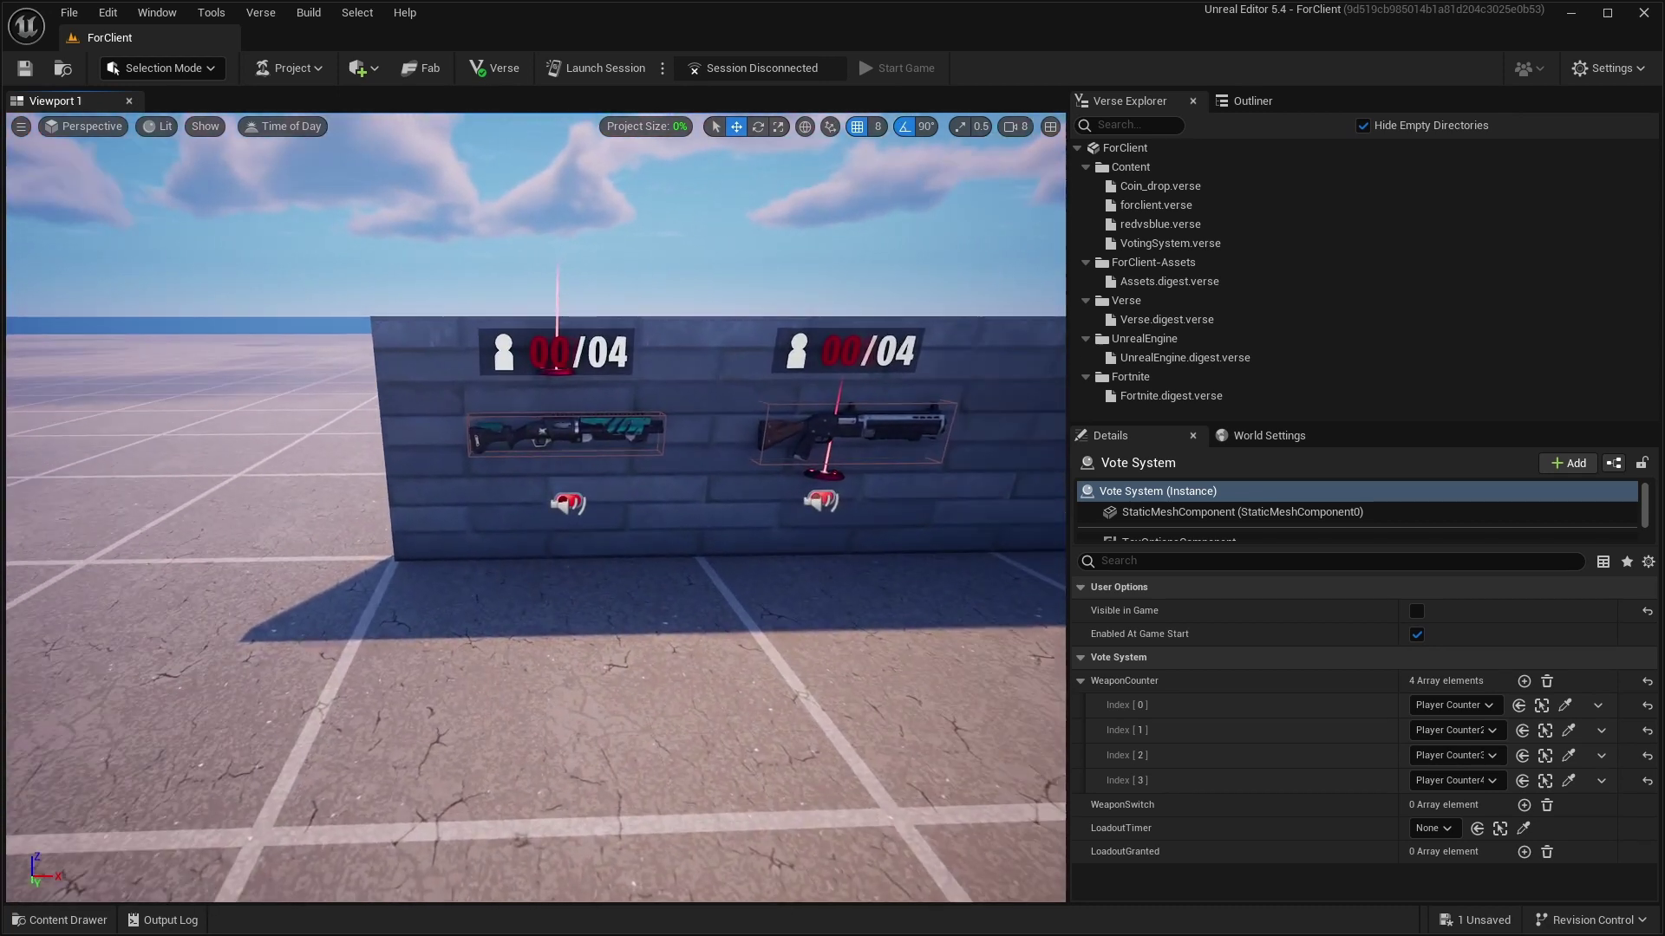
{"action": "left_click", "coordinate": [1524, 805]}
{"action": "left_click", "coordinate": [1523, 804]}
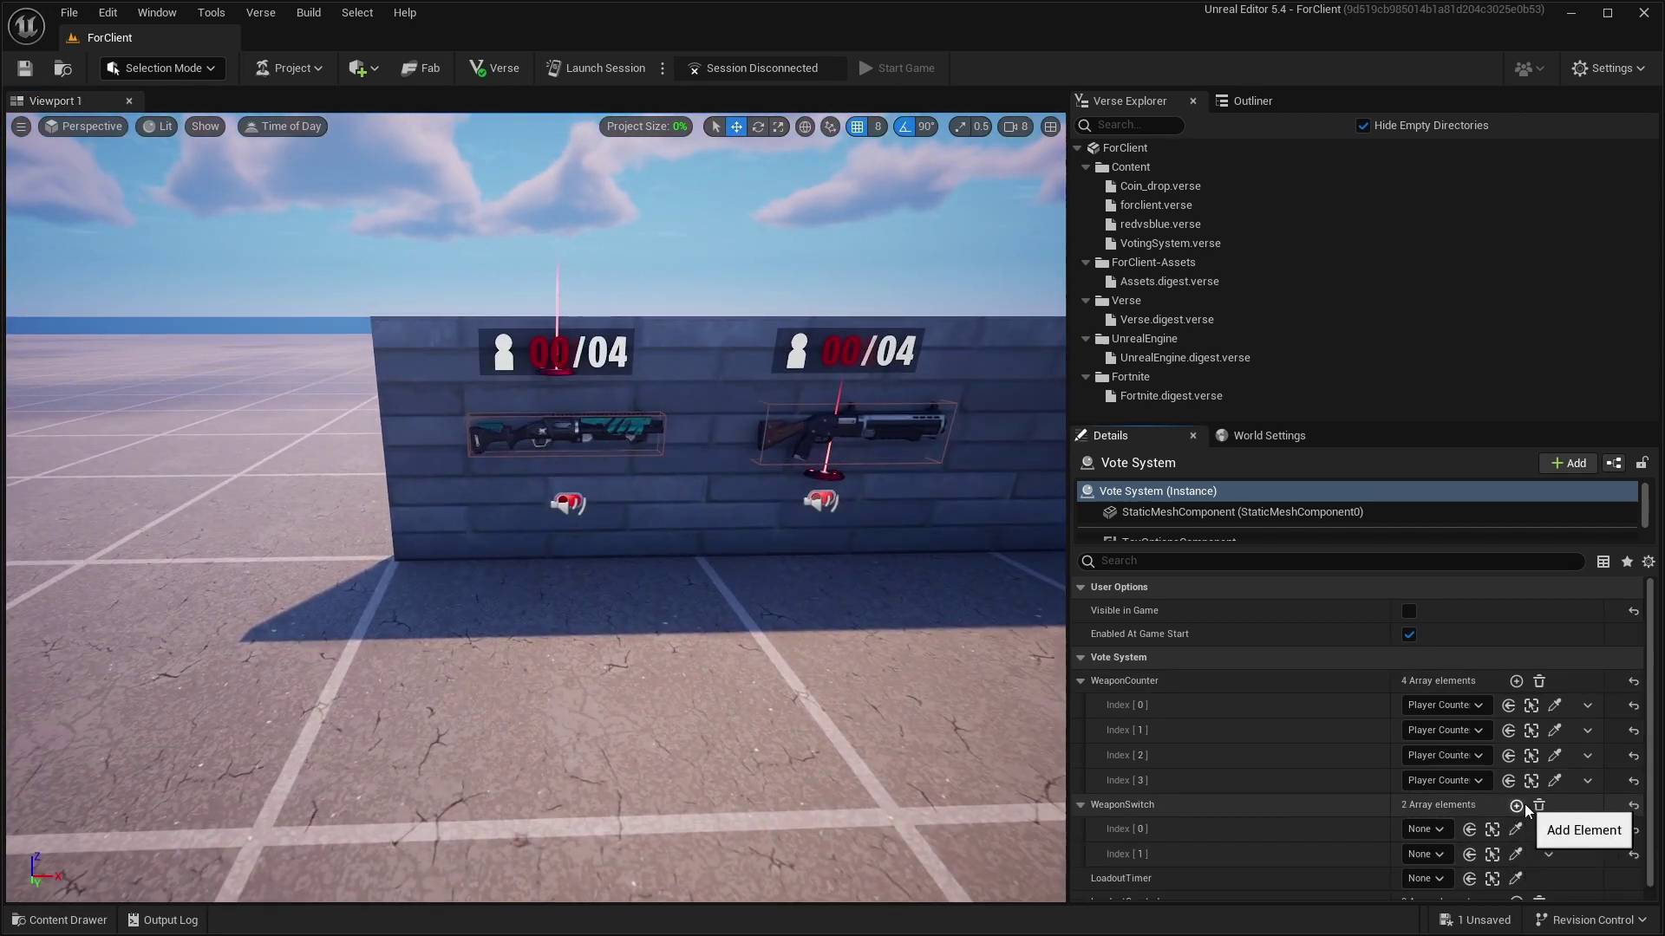
{"action": "left_click", "coordinate": [1523, 805]}
{"action": "left_click", "coordinate": [1523, 804]}
Assign the switches of the four wall segments to the WeaponSwitch entries in order.
{"action": "scroll", "coordinate": [1508, 808], "scroll_direction": "down", "scroll_amount": 1}
{"action": "scroll", "coordinate": [1506, 808], "scroll_direction": "down", "scroll_amount": 1}
{"action": "key", "text": "s"}
{"action": "right_click_drag", "start_coordinate": [959, 745], "coordinate": [945, 746]}
{"action": "left_click", "coordinate": [1516, 773]}
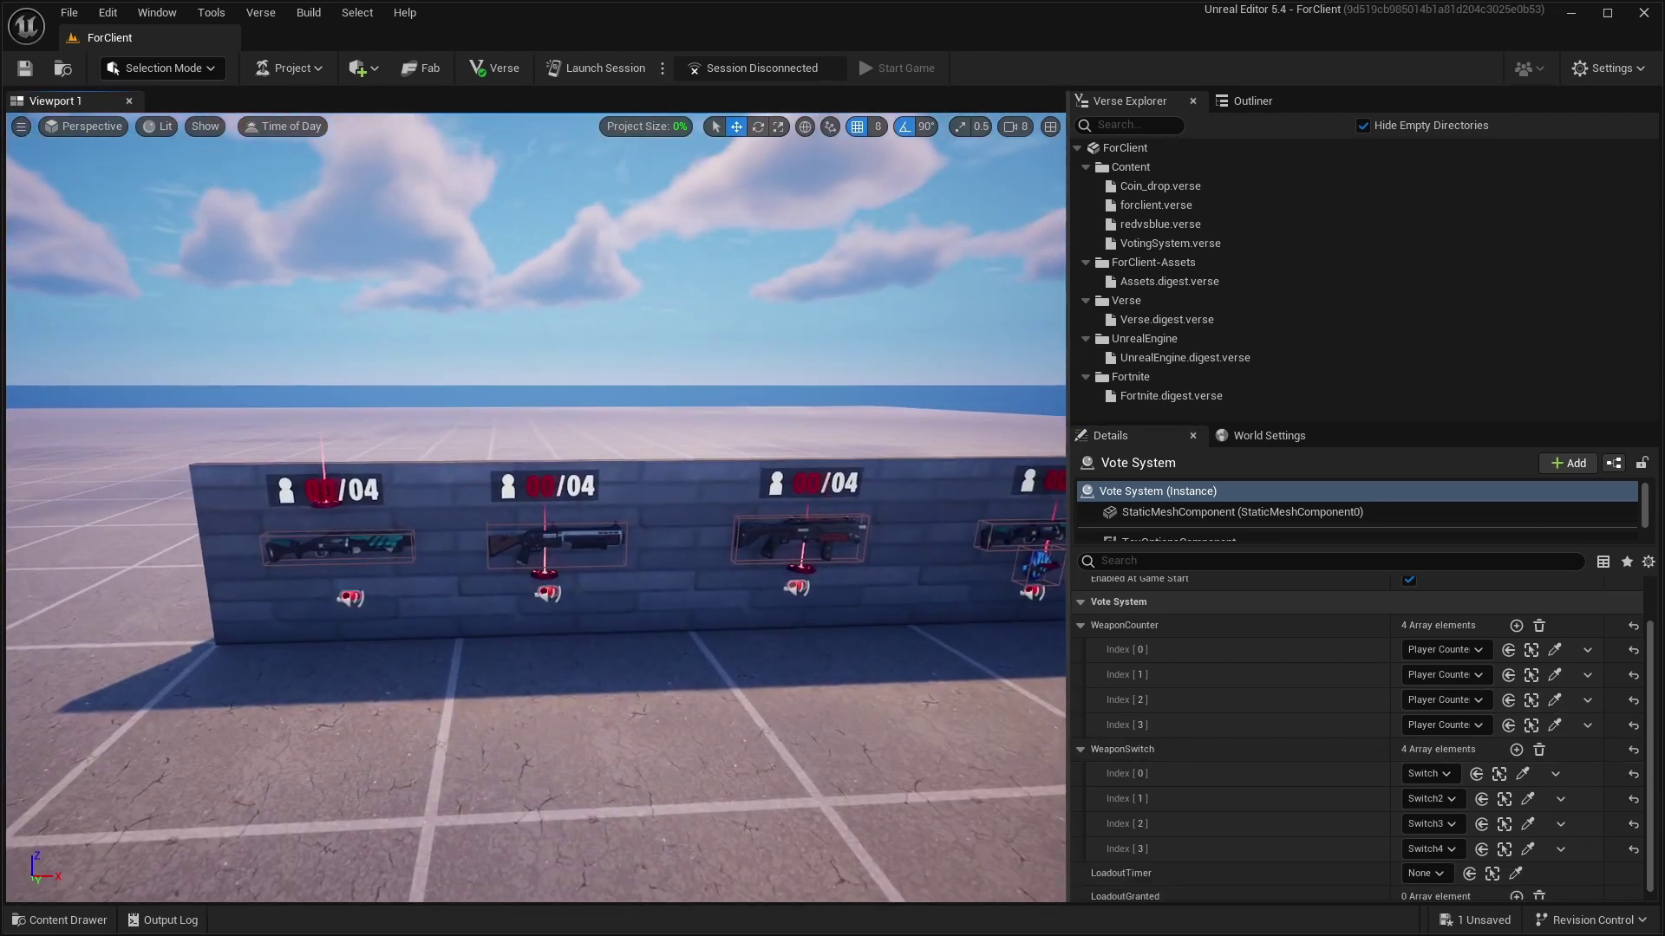
Place a Timer Device on the wall between the second and third segments and set its Duration to 15.
{"action": "key", "text": "s"}
{"action": "right_click_drag", "start_coordinate": [918, 642], "coordinate": [919, 647]}
{"action": "key", "text": "w"}
{"action": "left_click", "coordinate": [59, 920]}
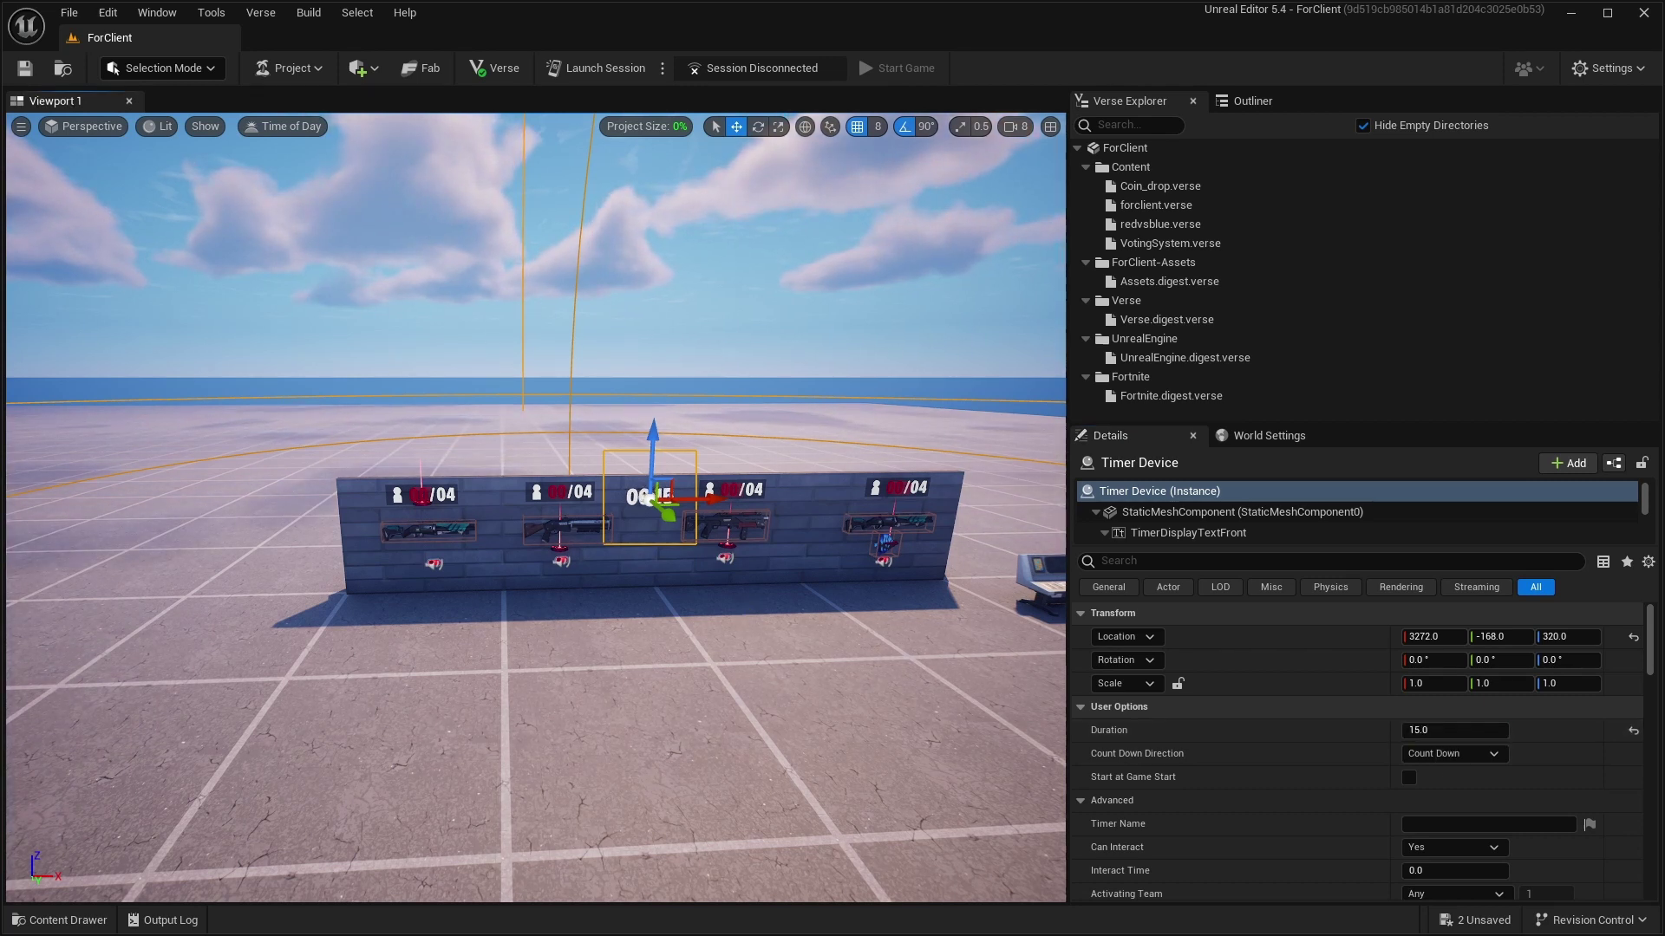
Assign the Timer Device to the Vote System device's LoadoutTimer.
{"action": "left_click", "coordinate": [1041, 579]}
{"action": "scroll", "coordinate": [1214, 763], "scroll_direction": "down", "scroll_amount": 3}
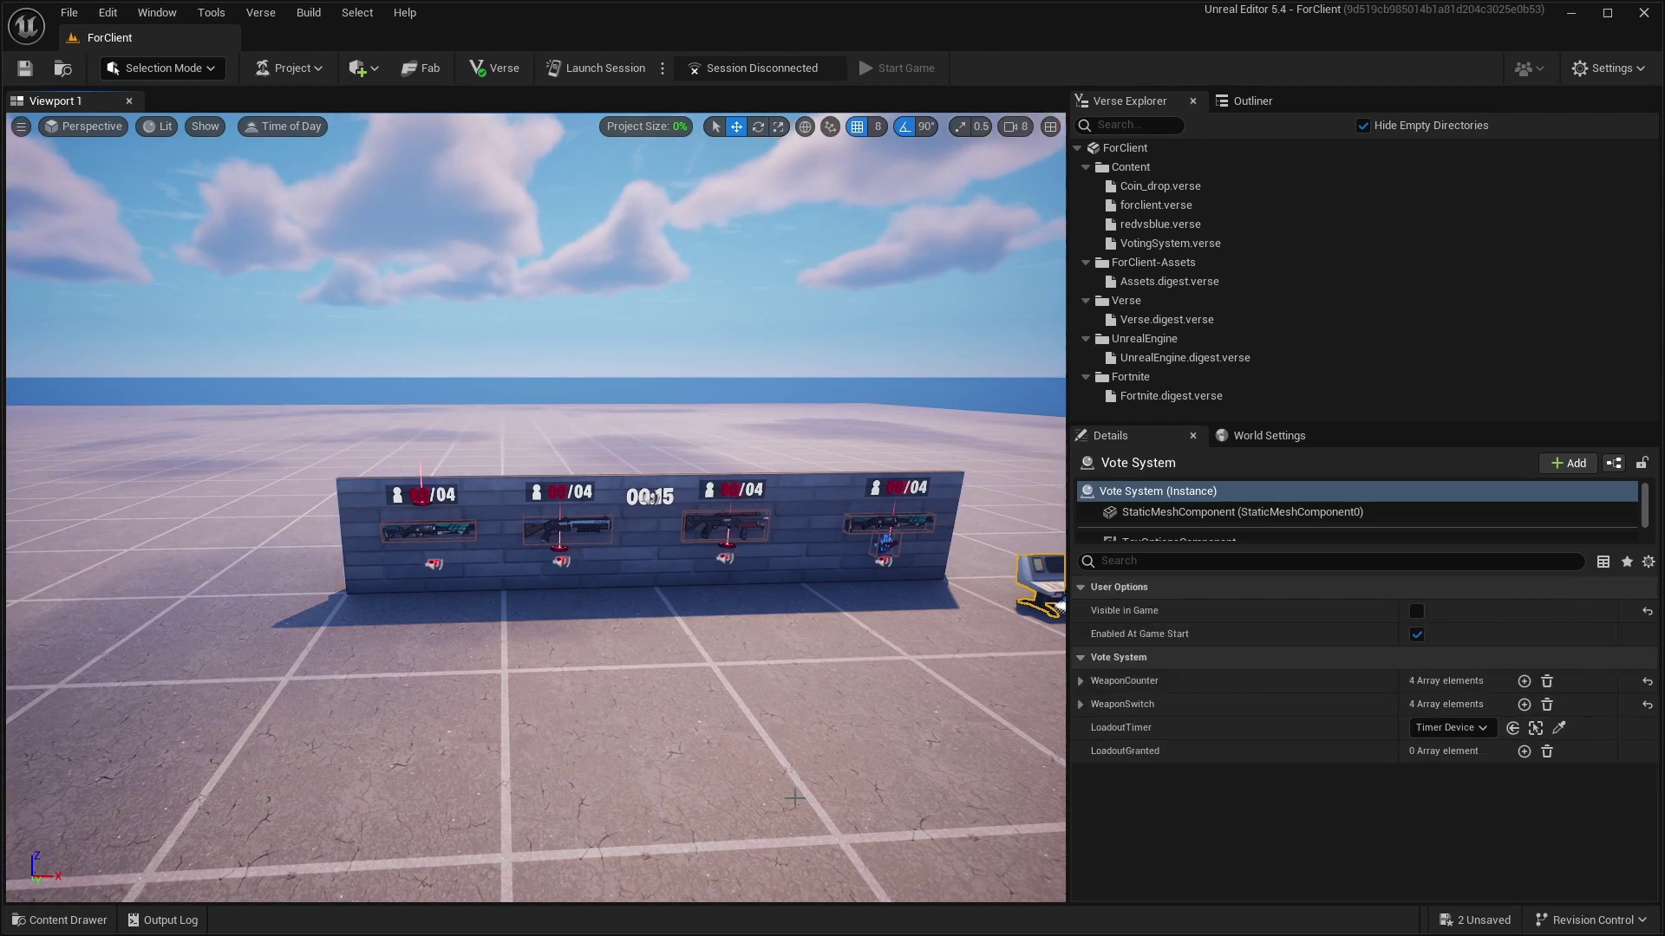
{"action": "key", "text": "w"}
{"action": "right_click_drag", "start_coordinate": [757, 754], "coordinate": [766, 886]}
{"action": "key", "text": "s"}
{"action": "key", "text": "w"}
{"action": "key", "text": "s"}
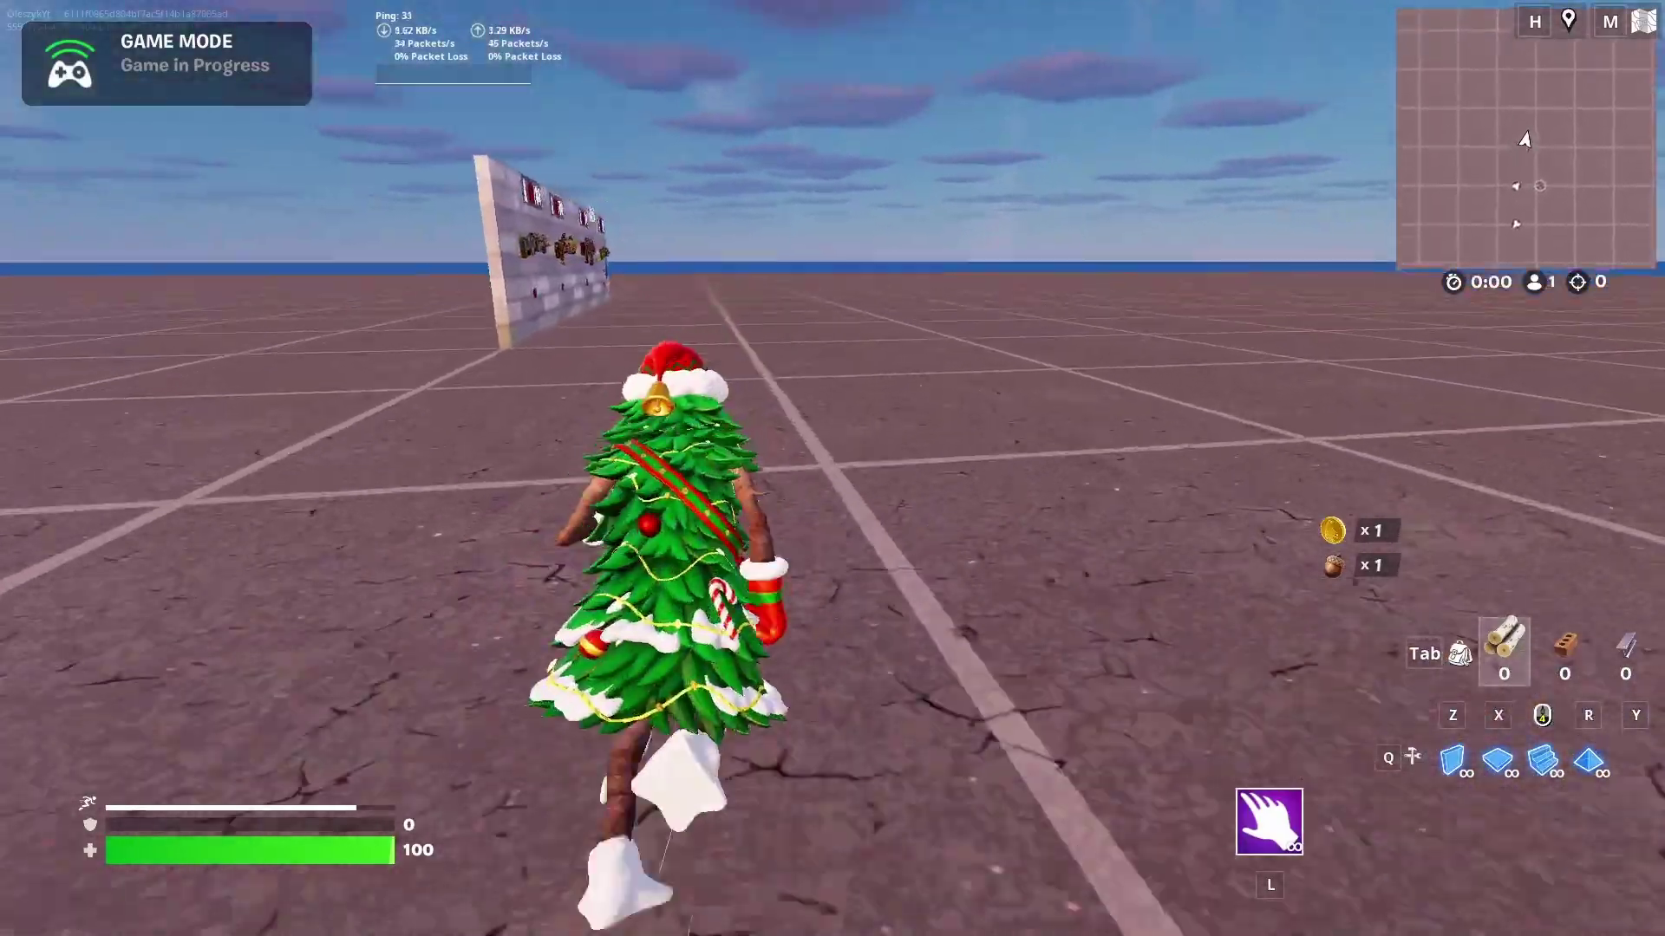
In the running game session, go to the voting wall and turn on the first weapon's switch to cast a vote.
{"action": "key", "text": "w"}
{"action": "key", "text": "space"}
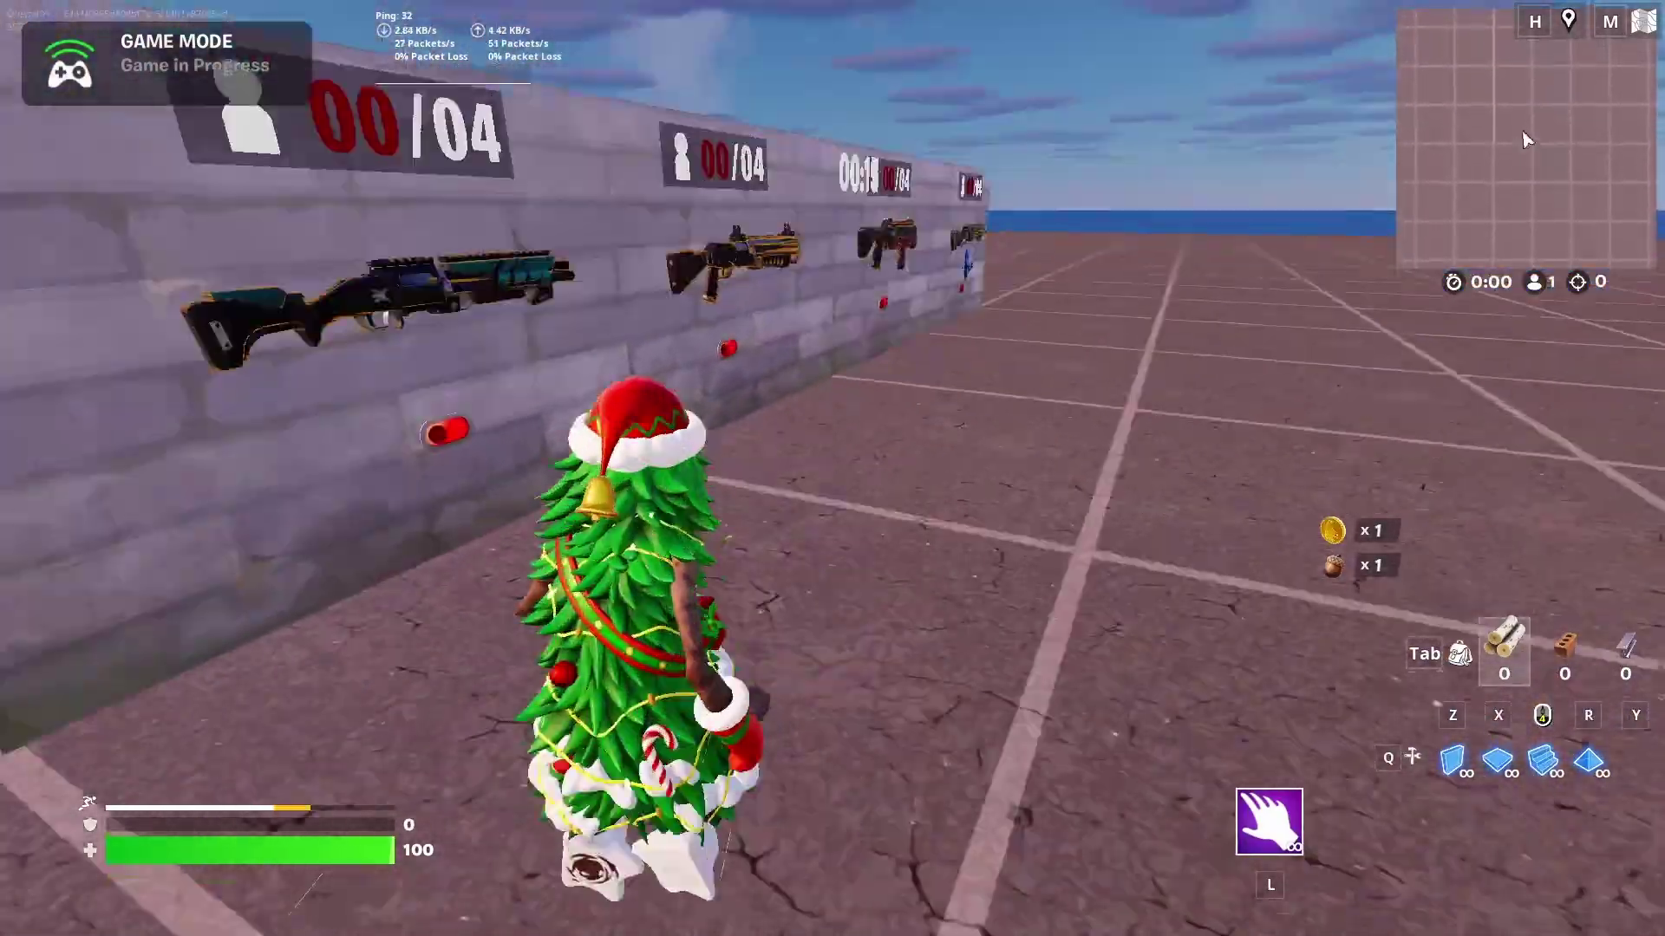
{"action": "key", "text": "e"}
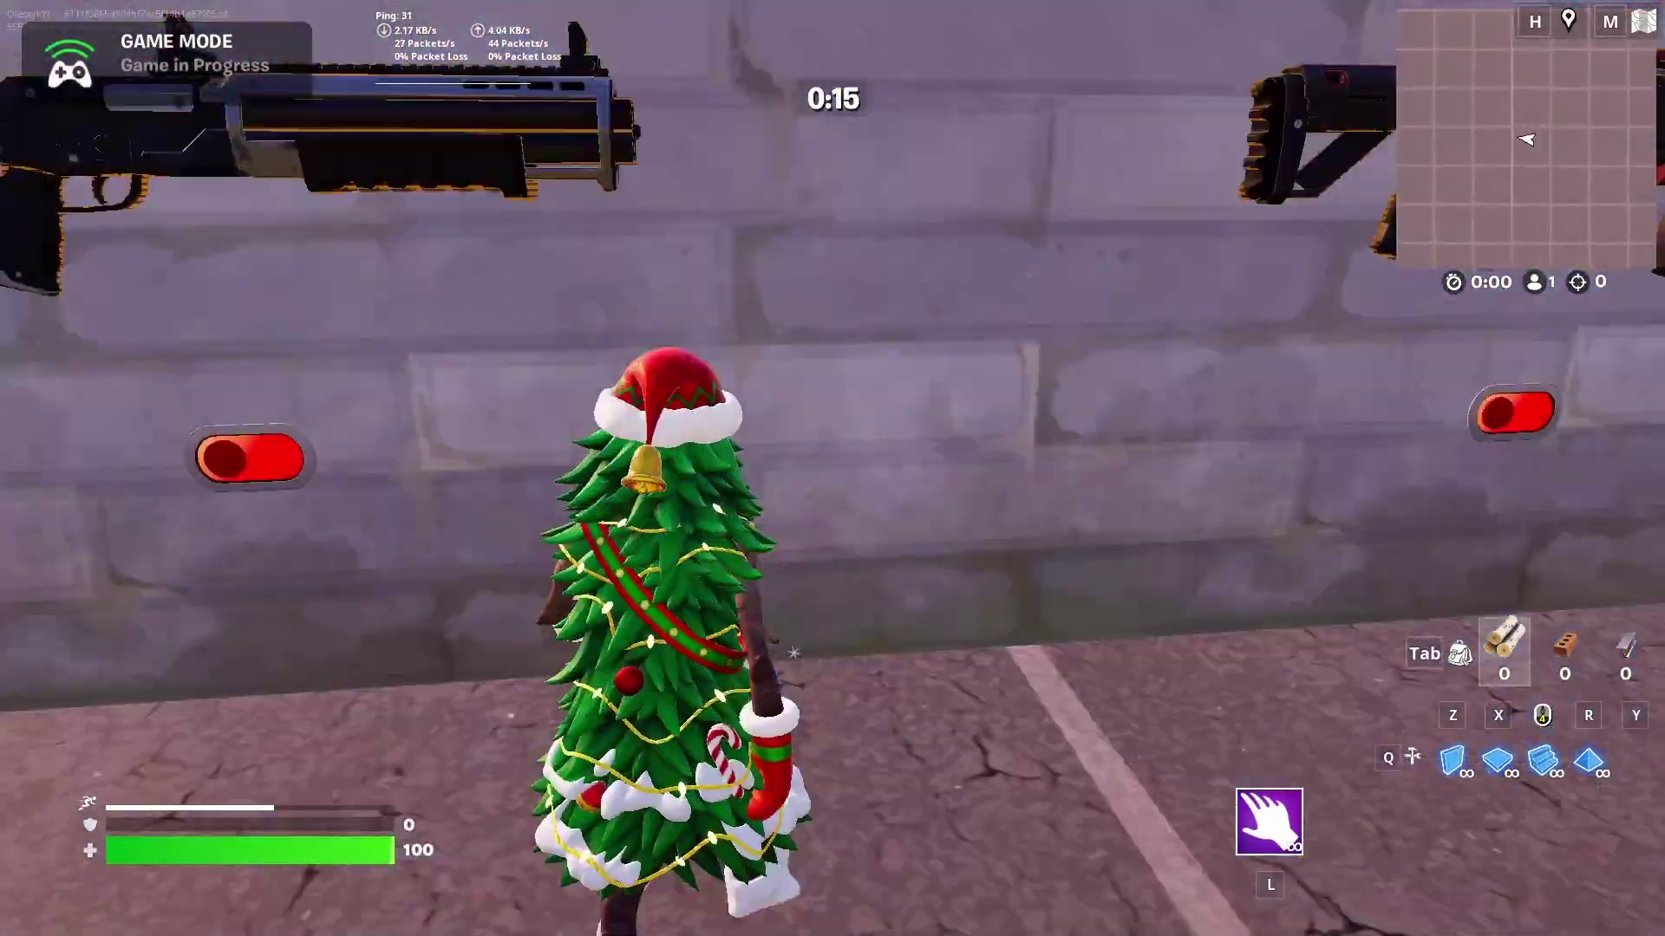
{"action": "key", "text": "w"}
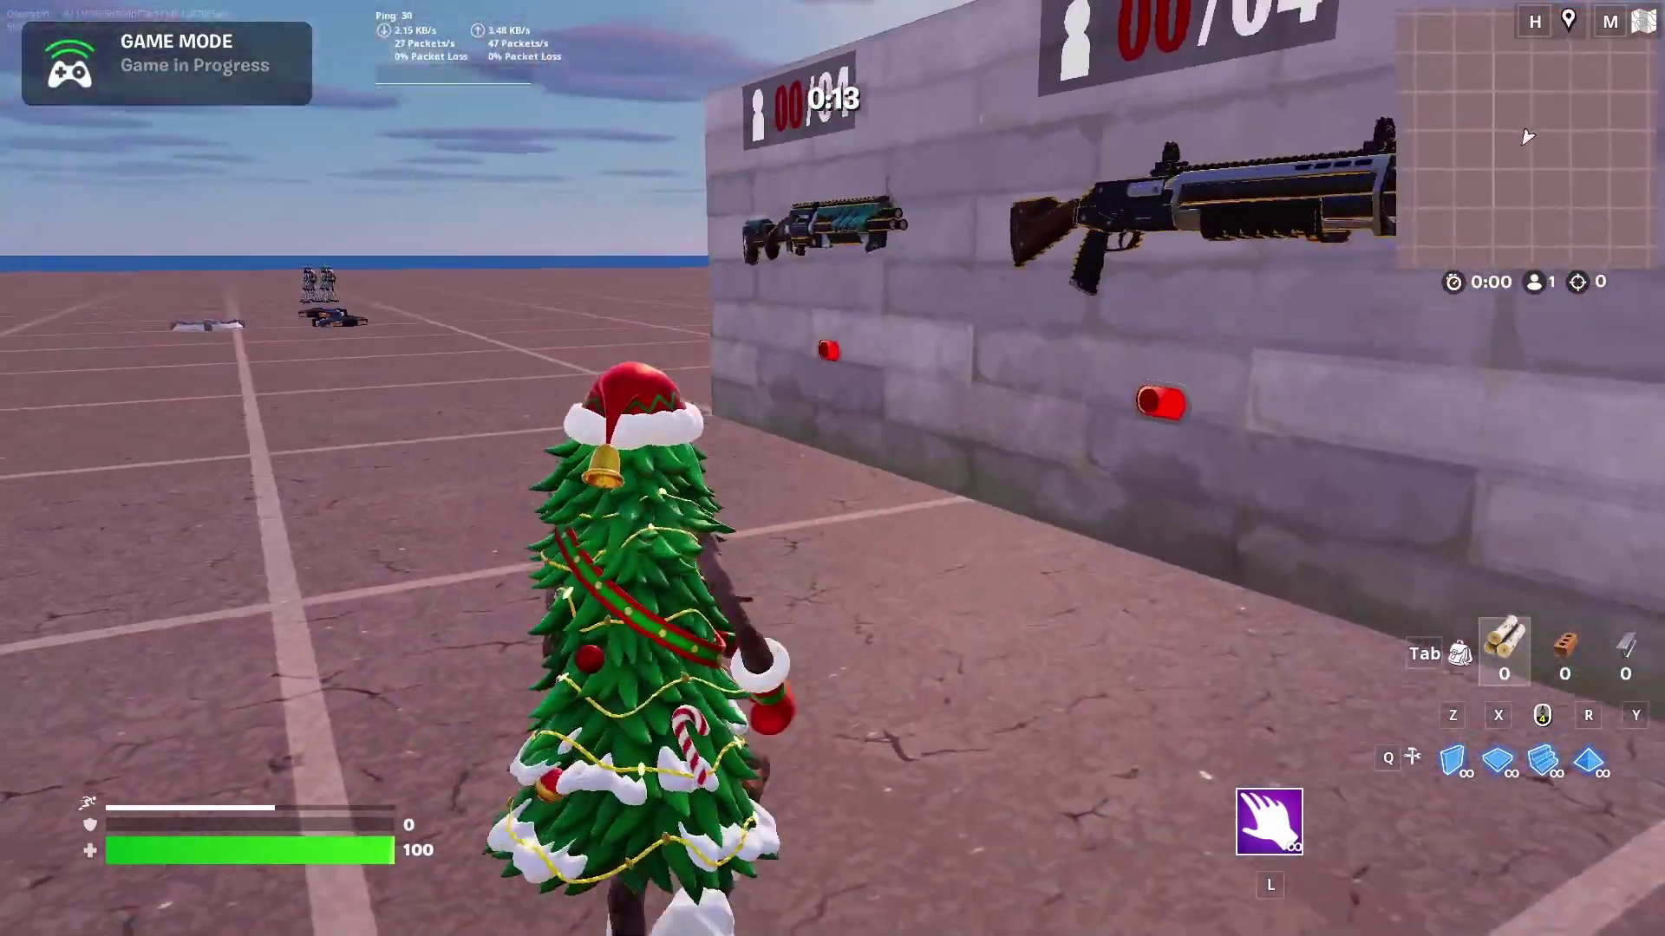
{"action": "key", "text": "e"}
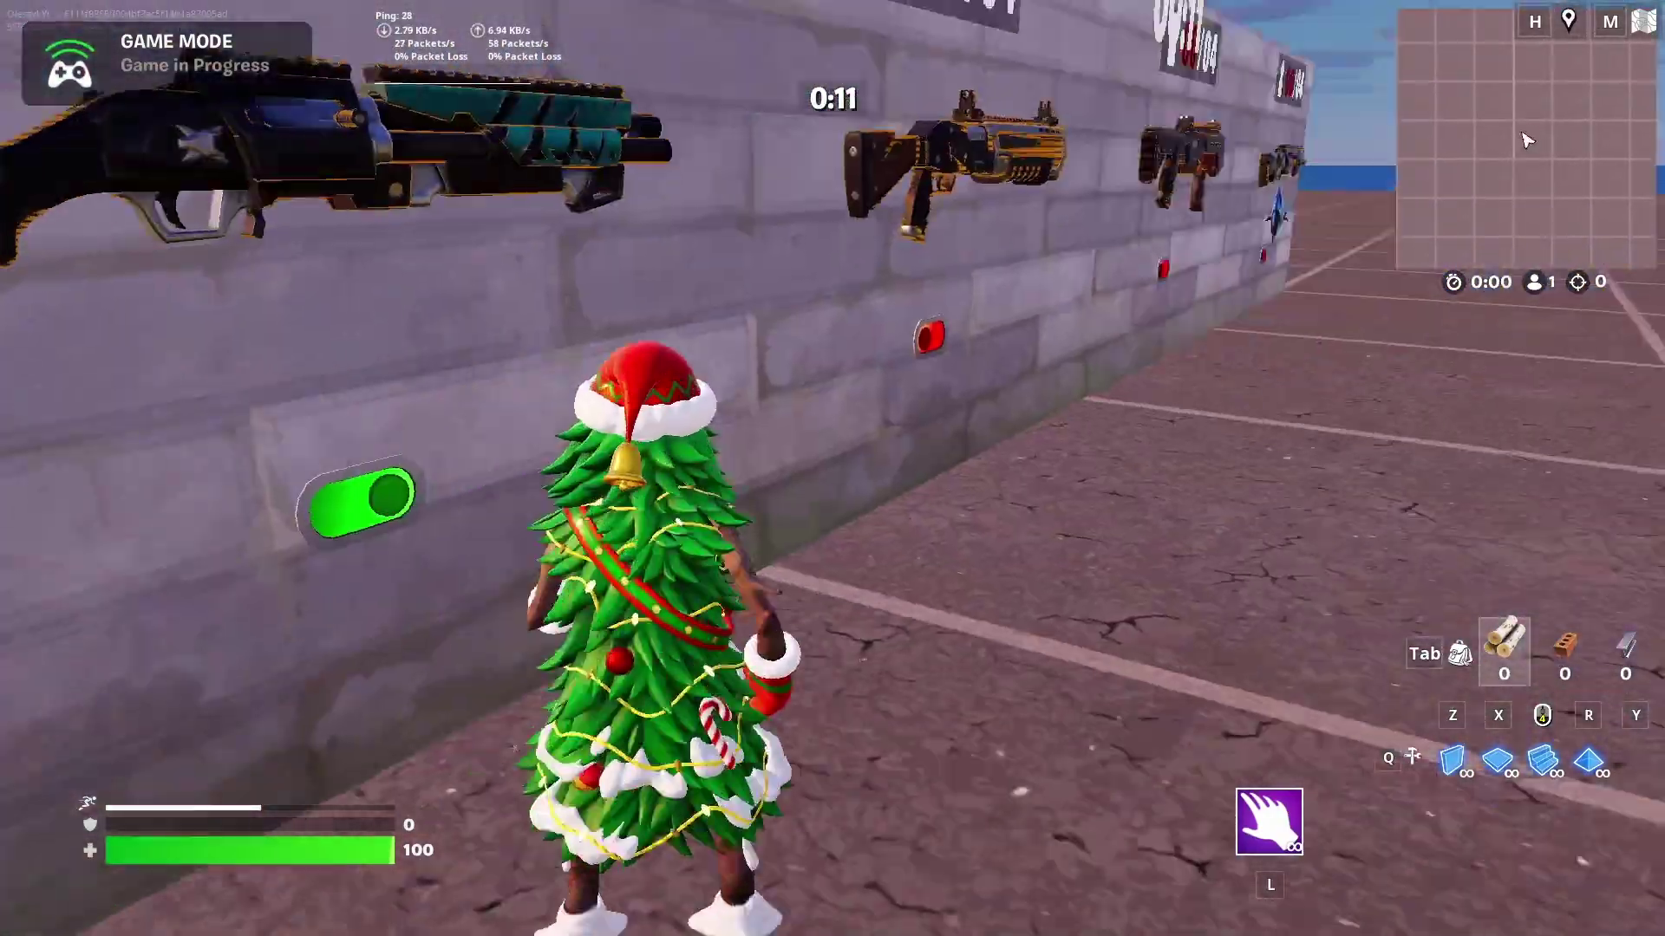
Step back from the wall and watch the player counters and loadout timer until the voting time runs out.
{"action": "key", "text": "w"}
{"action": "key", "text": "w"}
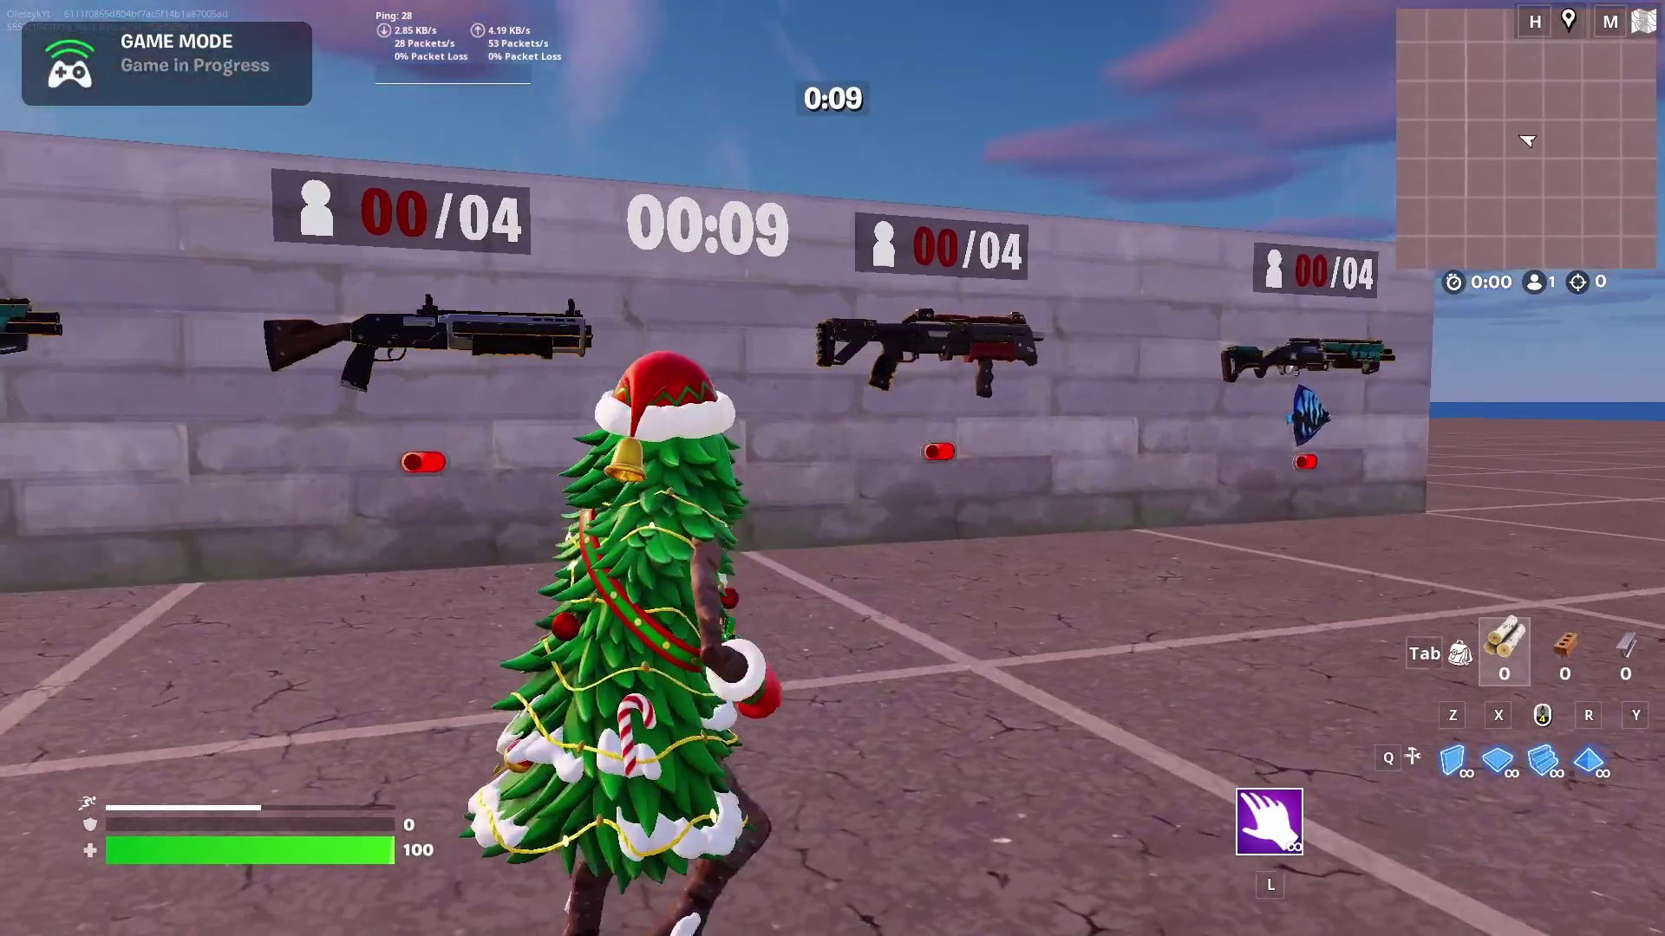
{"action": "key", "text": "w"}
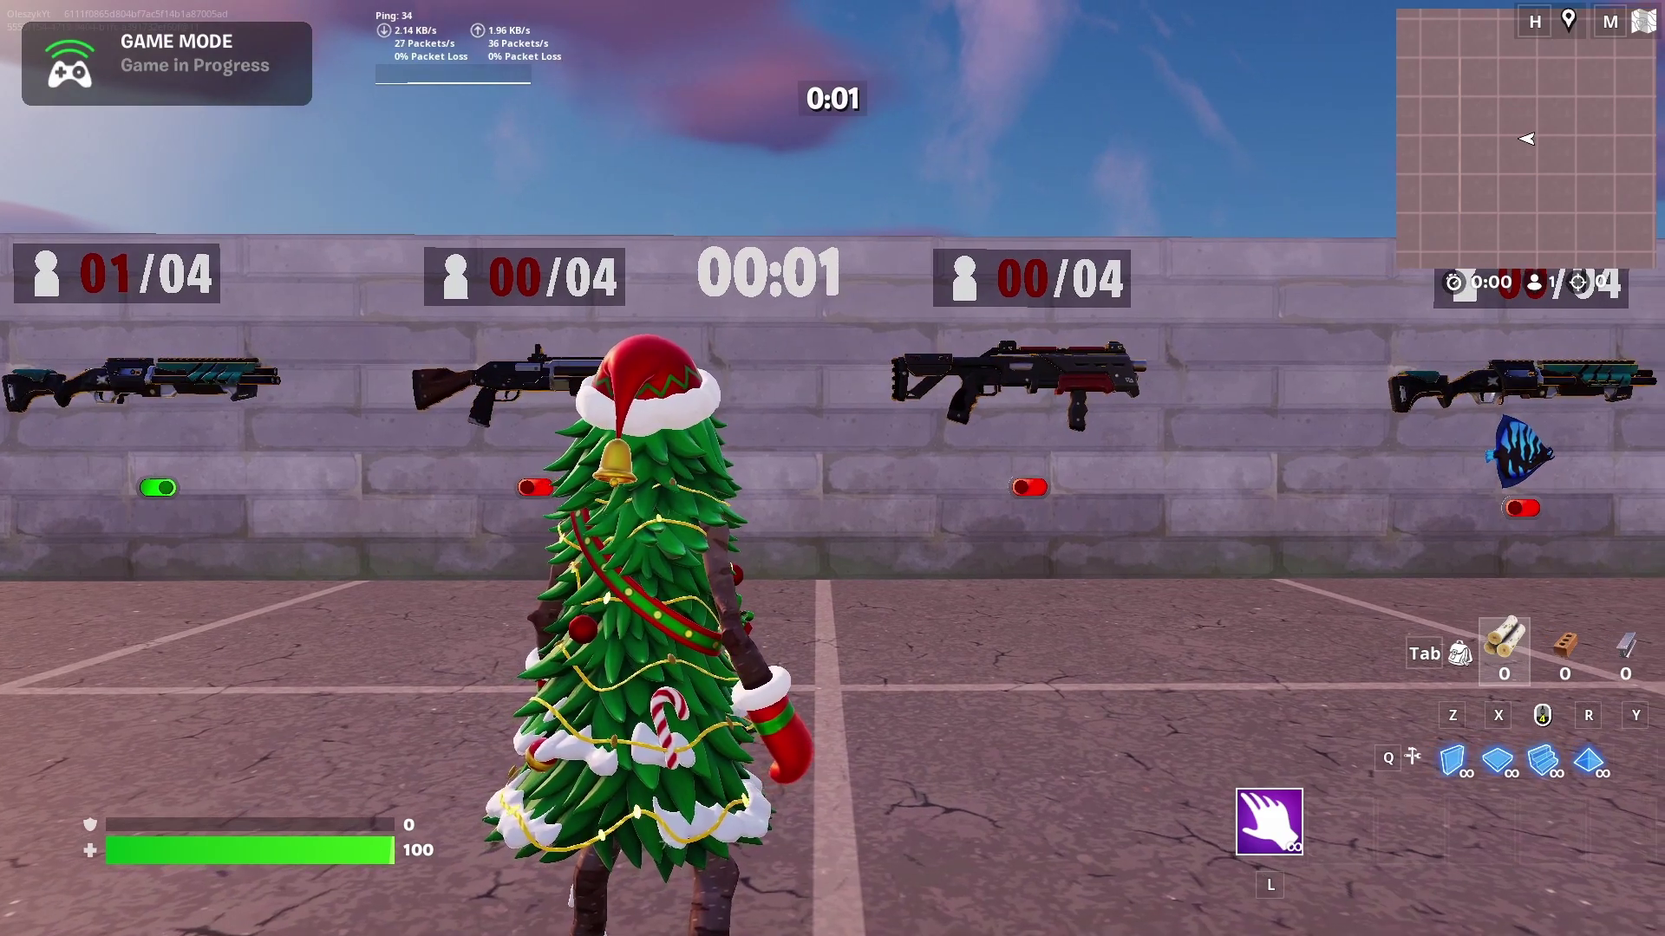
{"action": "key", "text": "e"}
Walk along the voting wall with the granted weapon and examine the counters, switches and timer after the vote.
{"action": "key", "text": "w"}
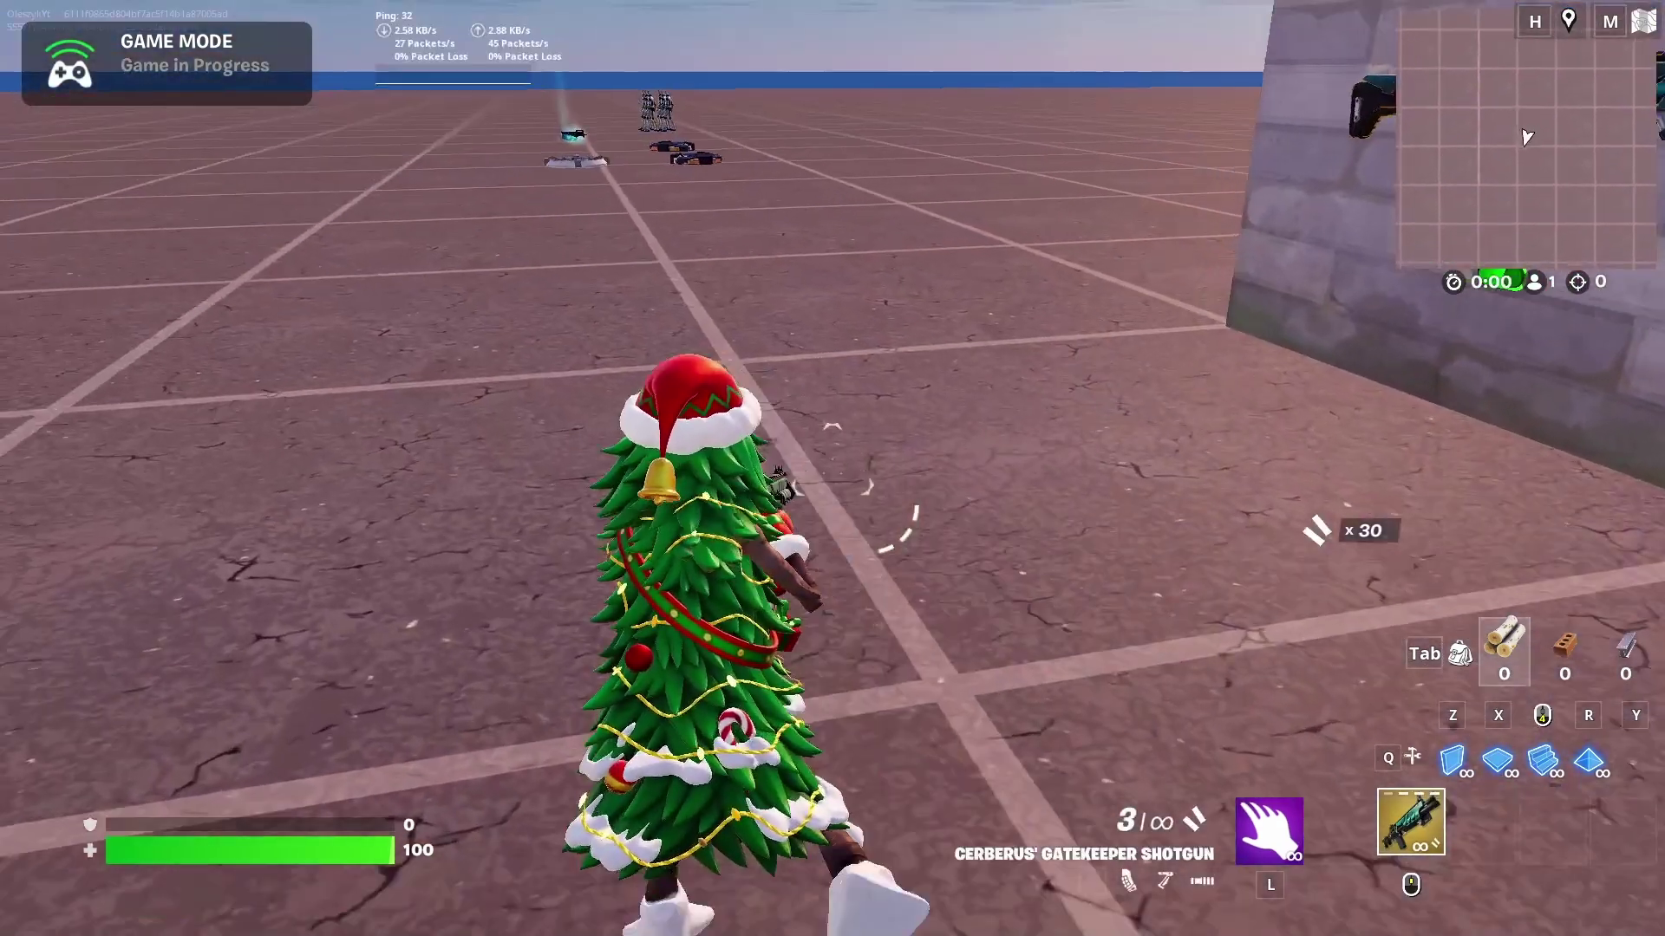
{"action": "key", "text": "w"}
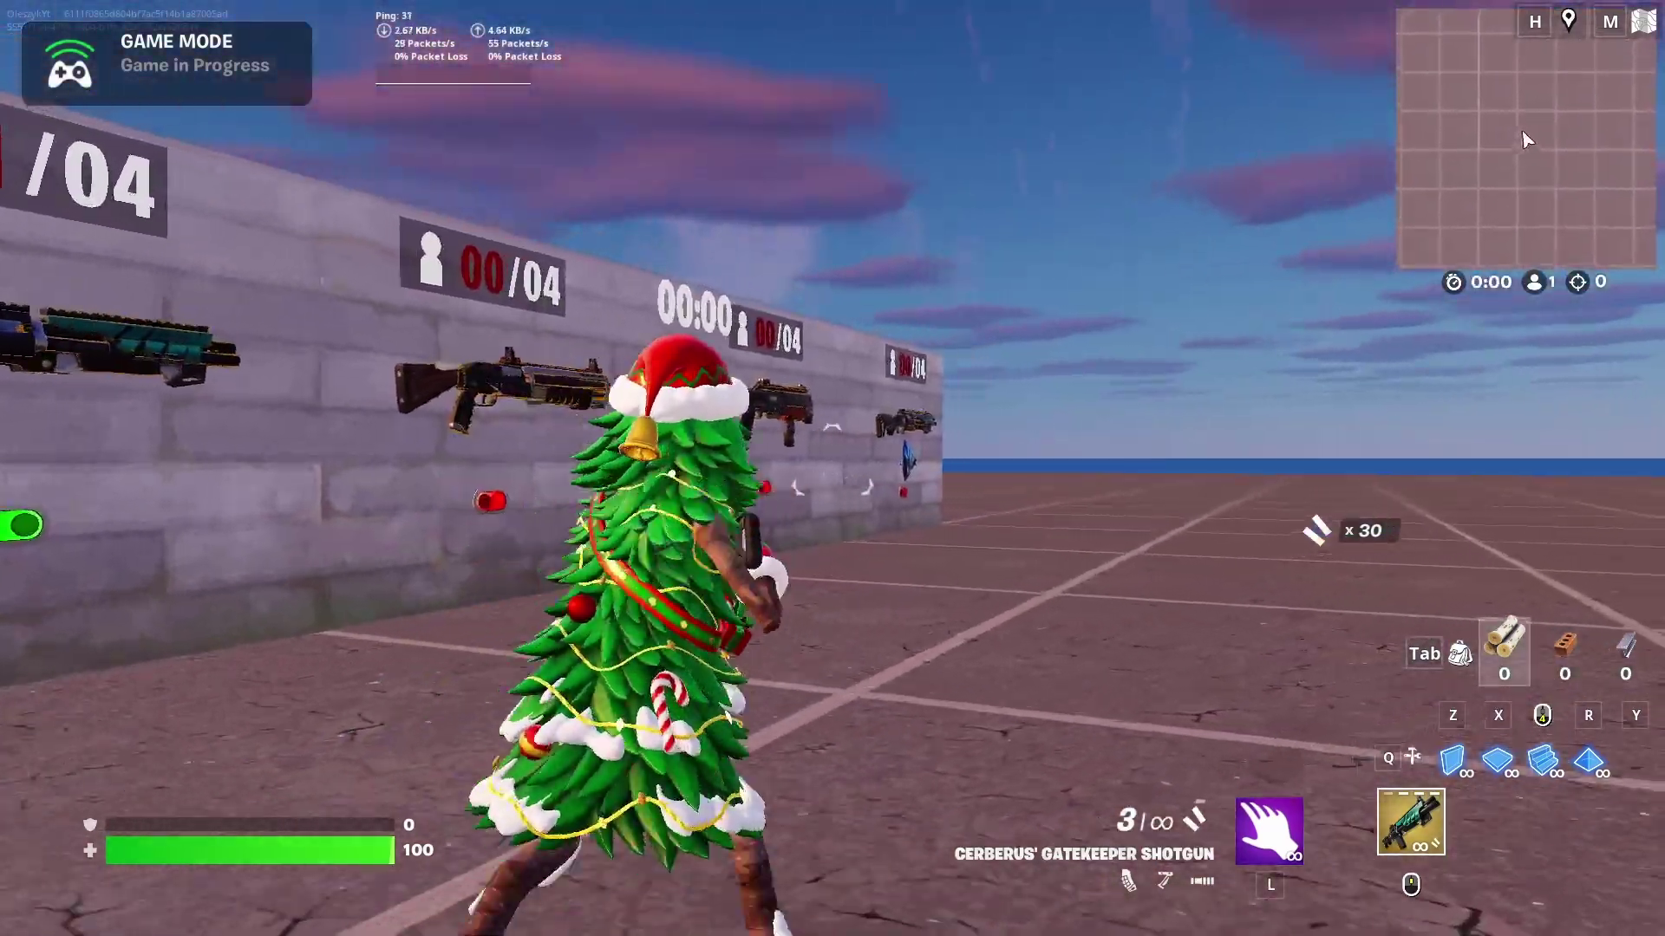
{"action": "key", "text": "w"}
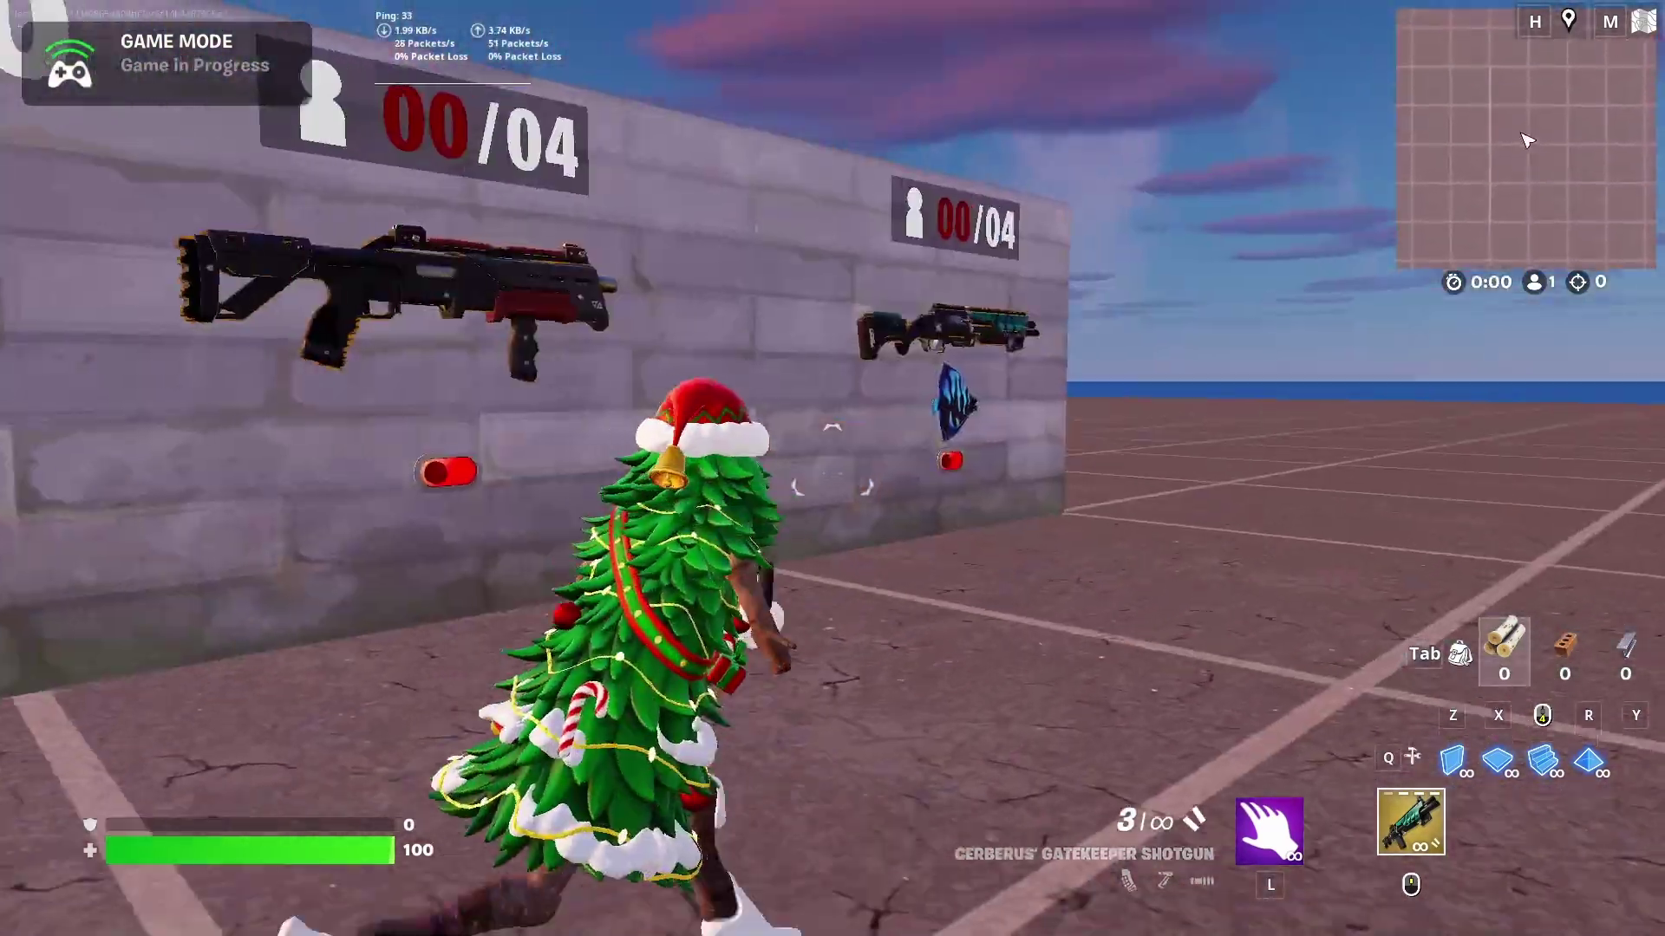
{"action": "key", "text": "w"}
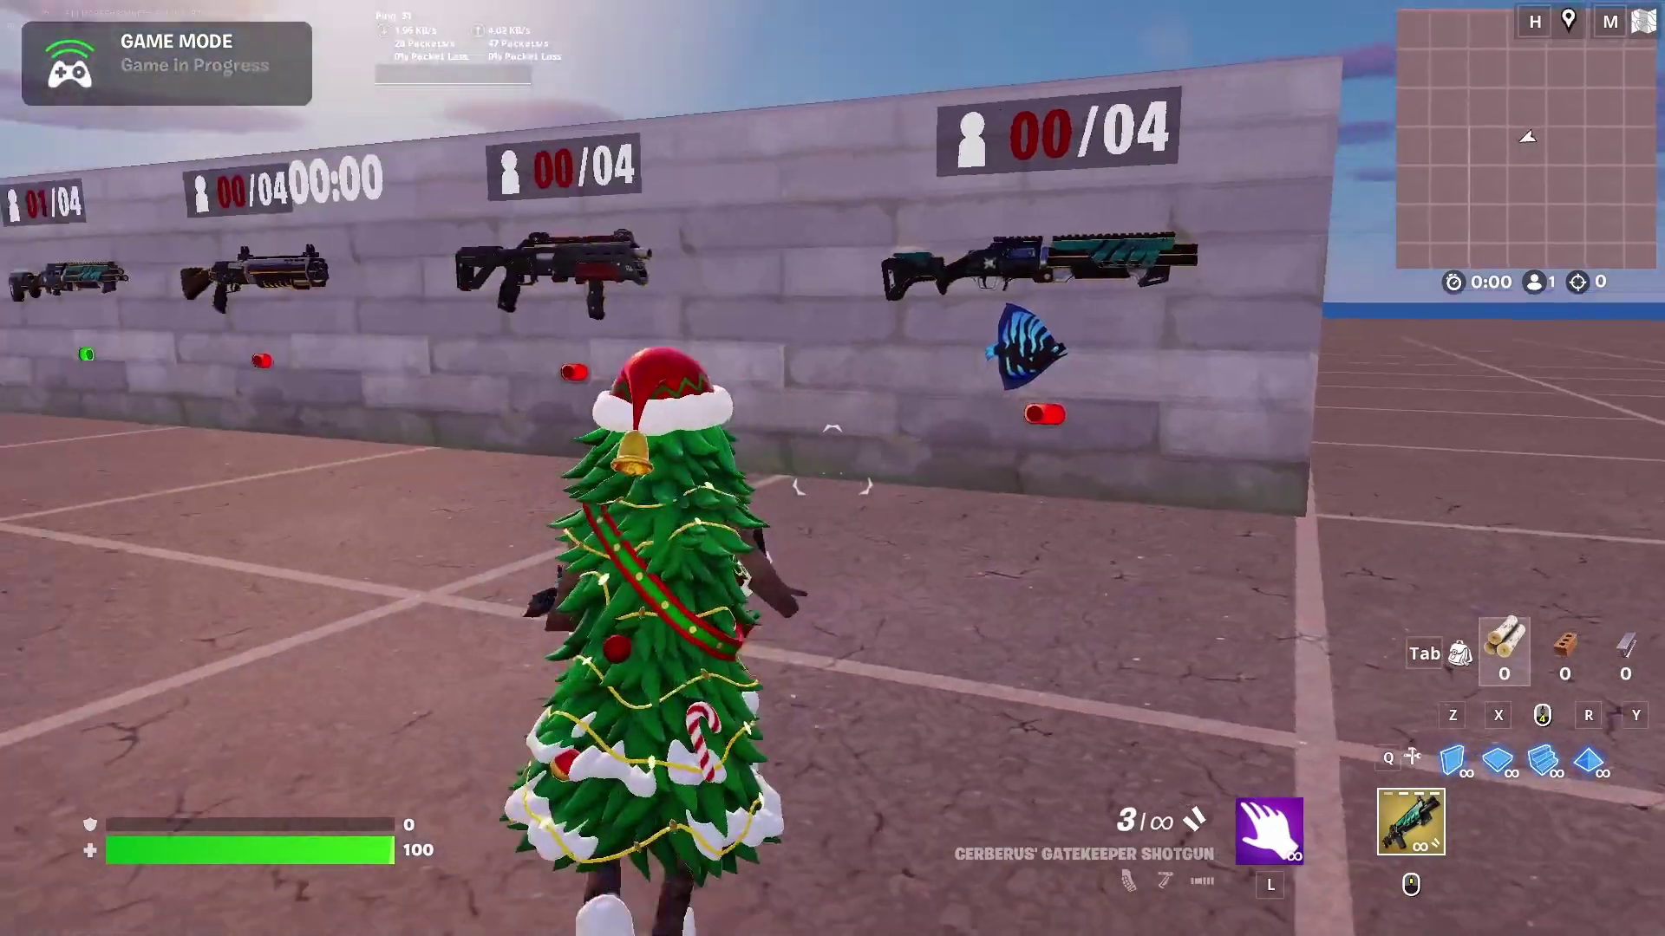
{"action": "key", "text": "s"}
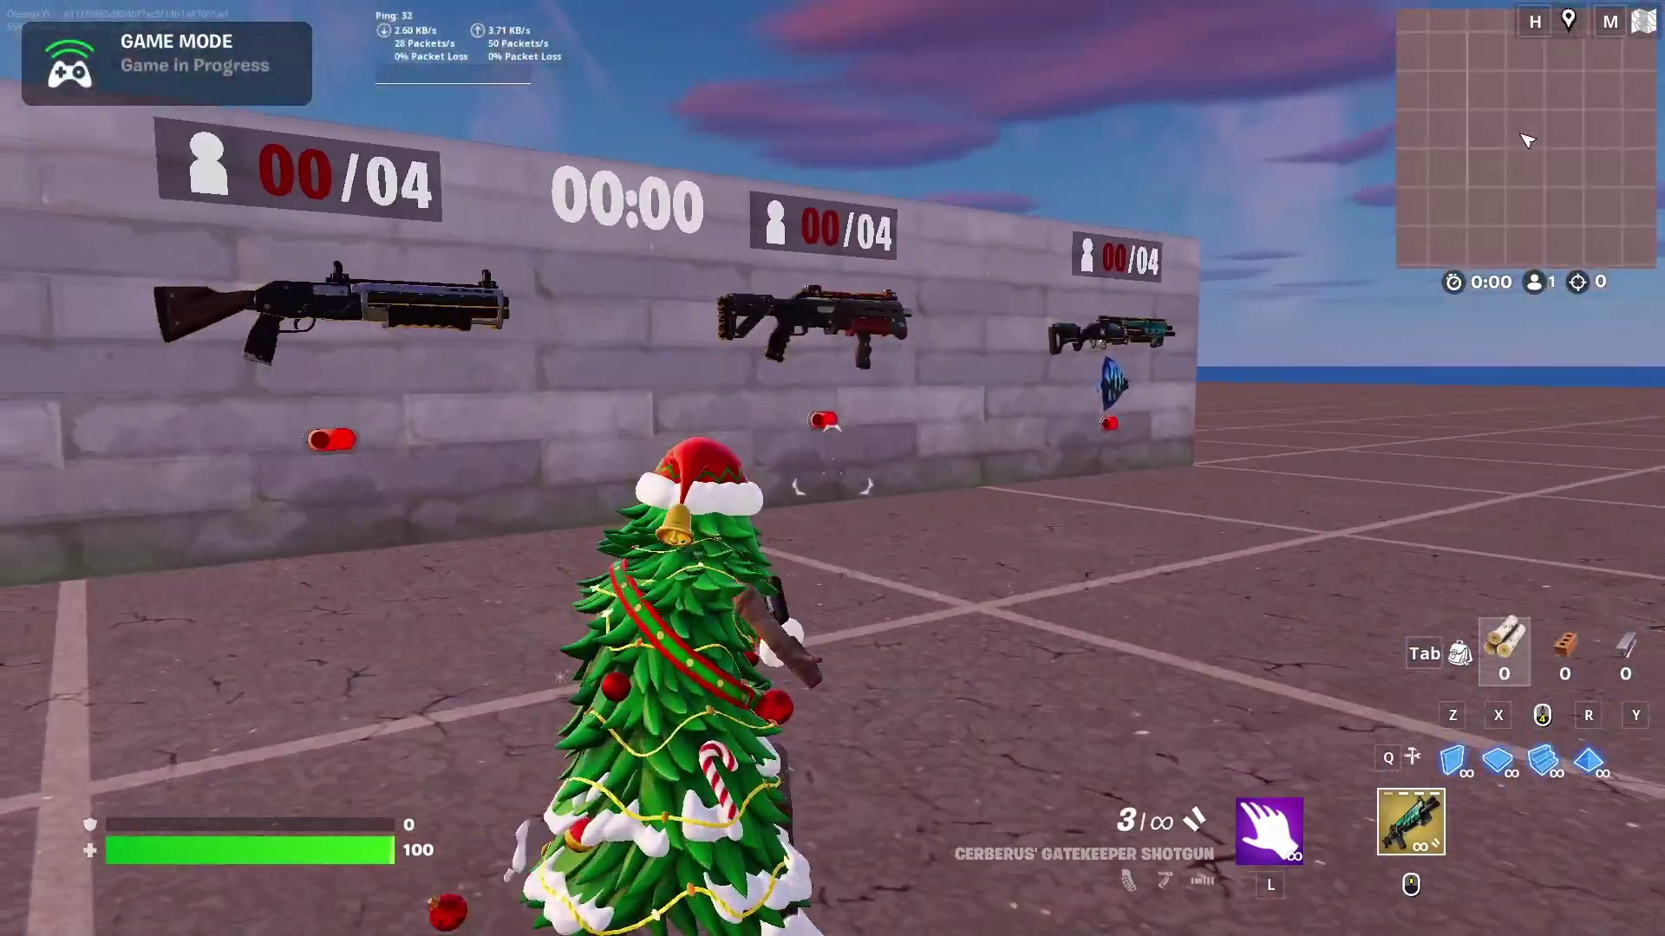
{"action": "key", "text": "s"}
{"action": "key", "text": "d"}
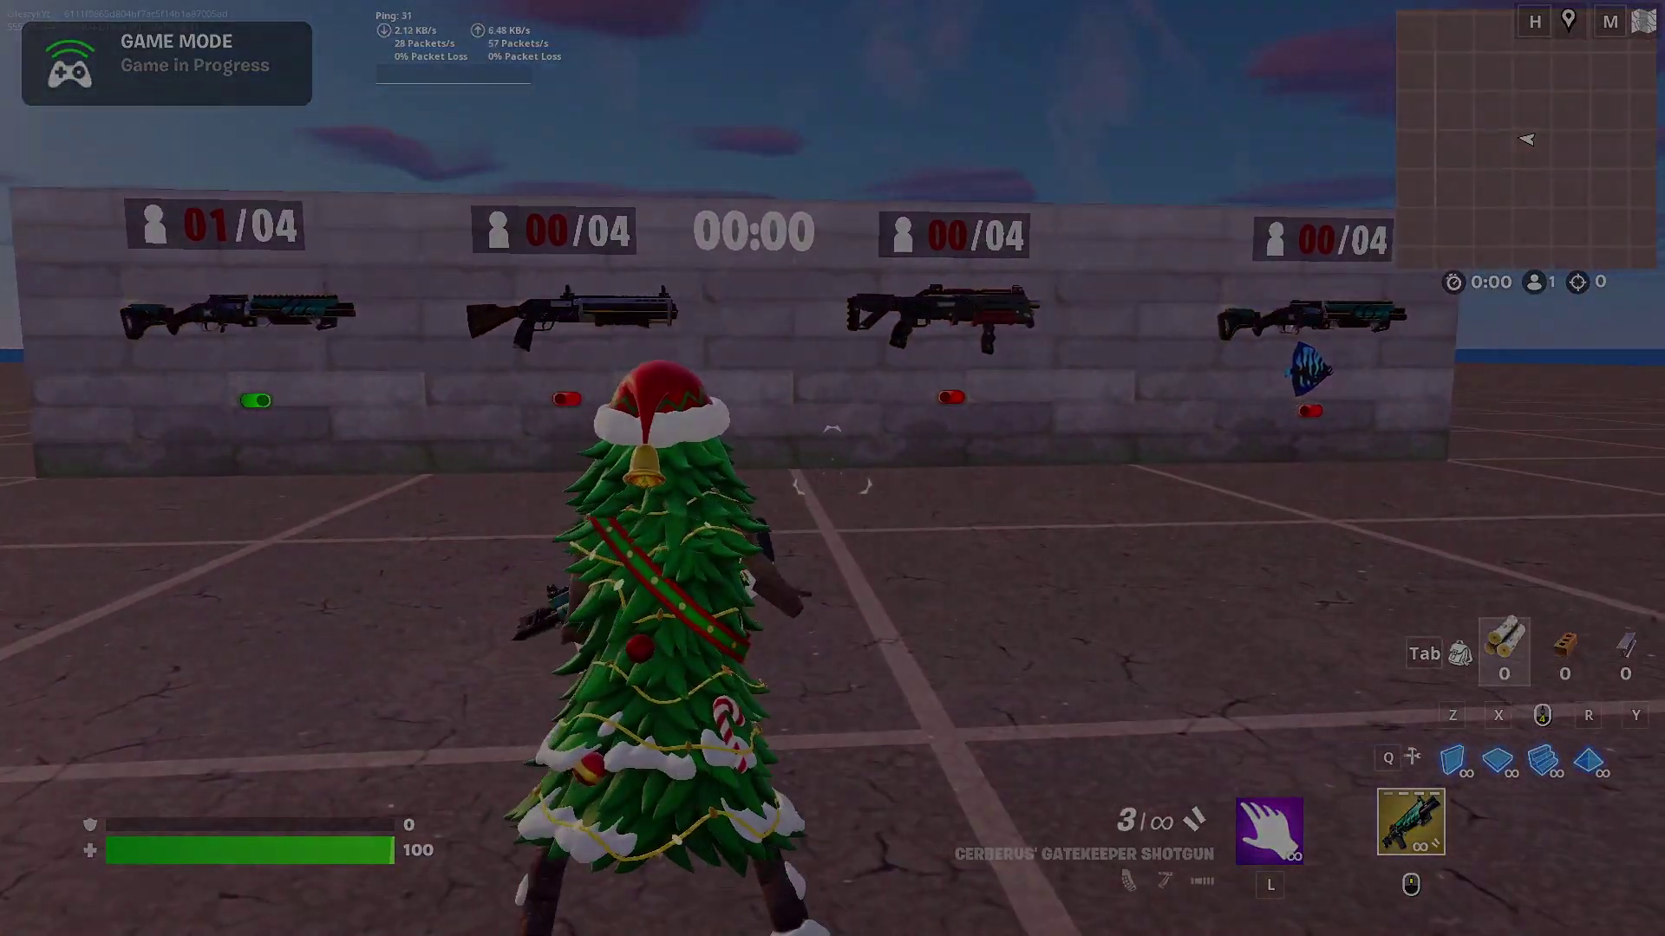